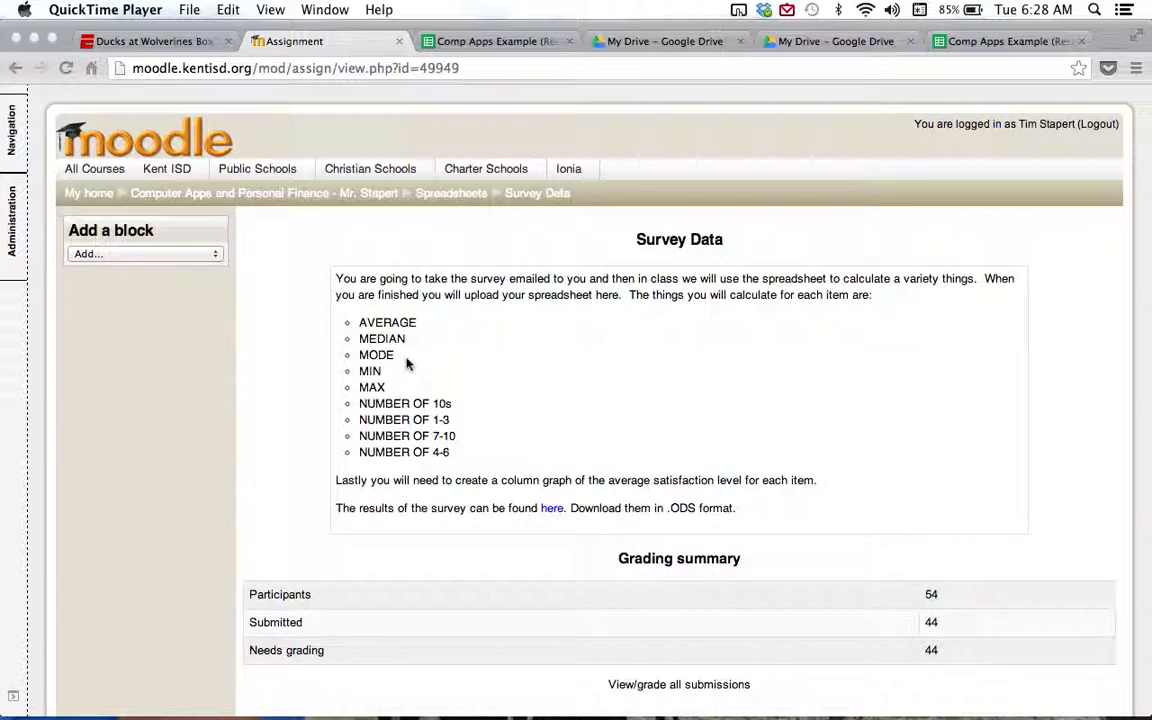
Open the survey results linked in the assignment and download the spreadsheet in OpenDocument format (.ods)
{"action": "left_click", "coordinate": [551, 508]}
{"action": "left_click", "coordinate": [551, 511]}
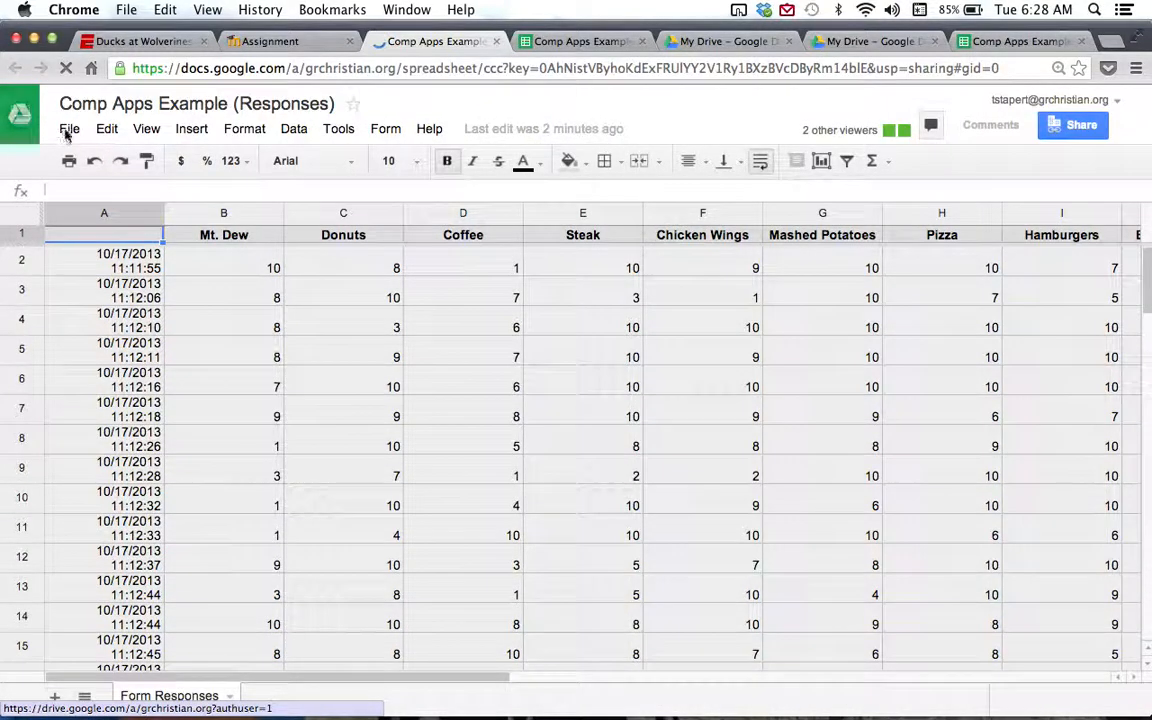
{"action": "left_click", "coordinate": [68, 130]}
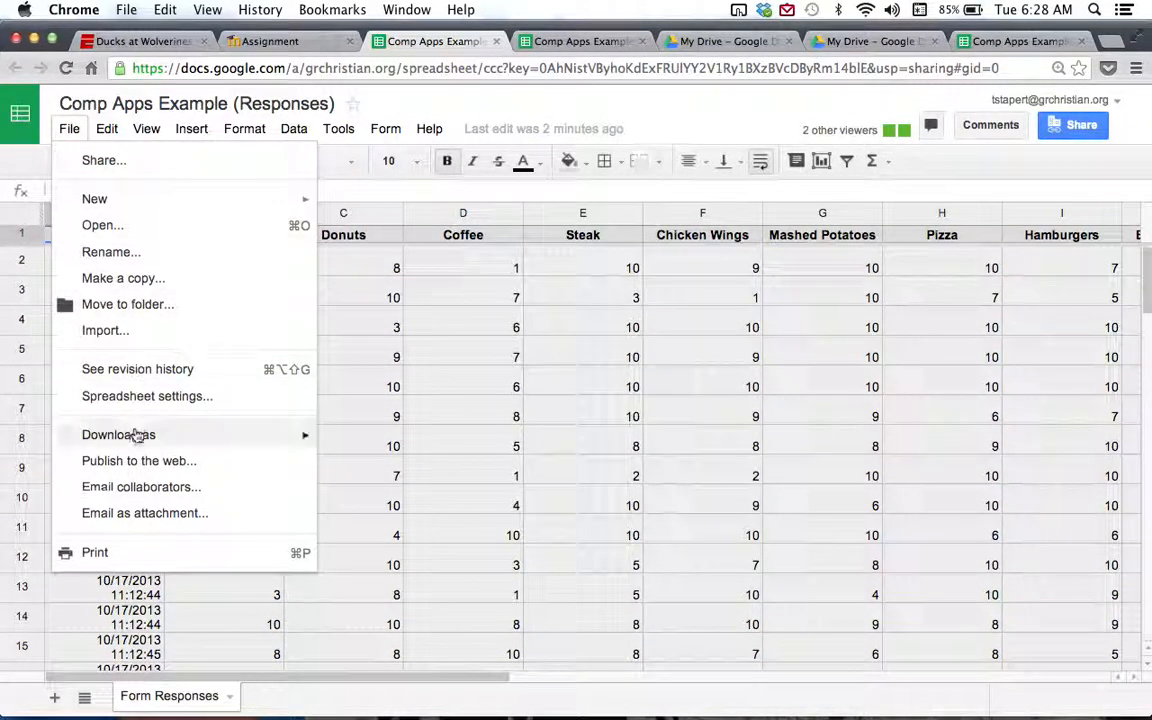
{"action": "mouse_move", "coordinate": [143, 436]}
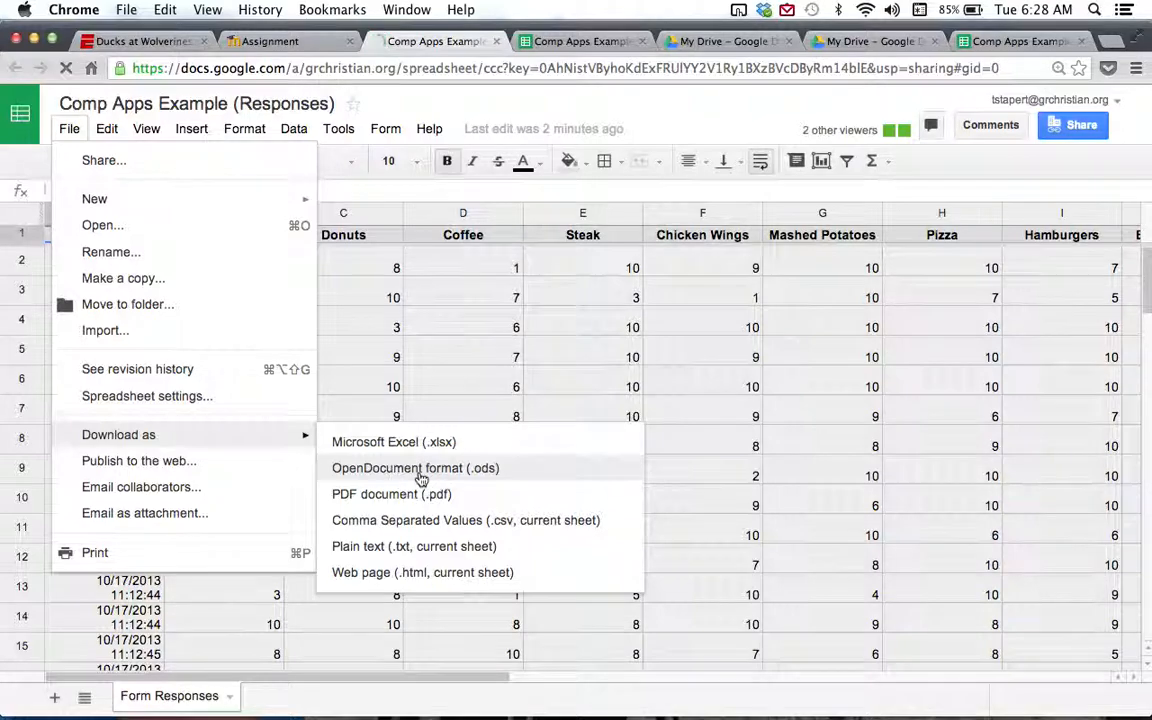
{"action": "left_click", "coordinate": [420, 470]}
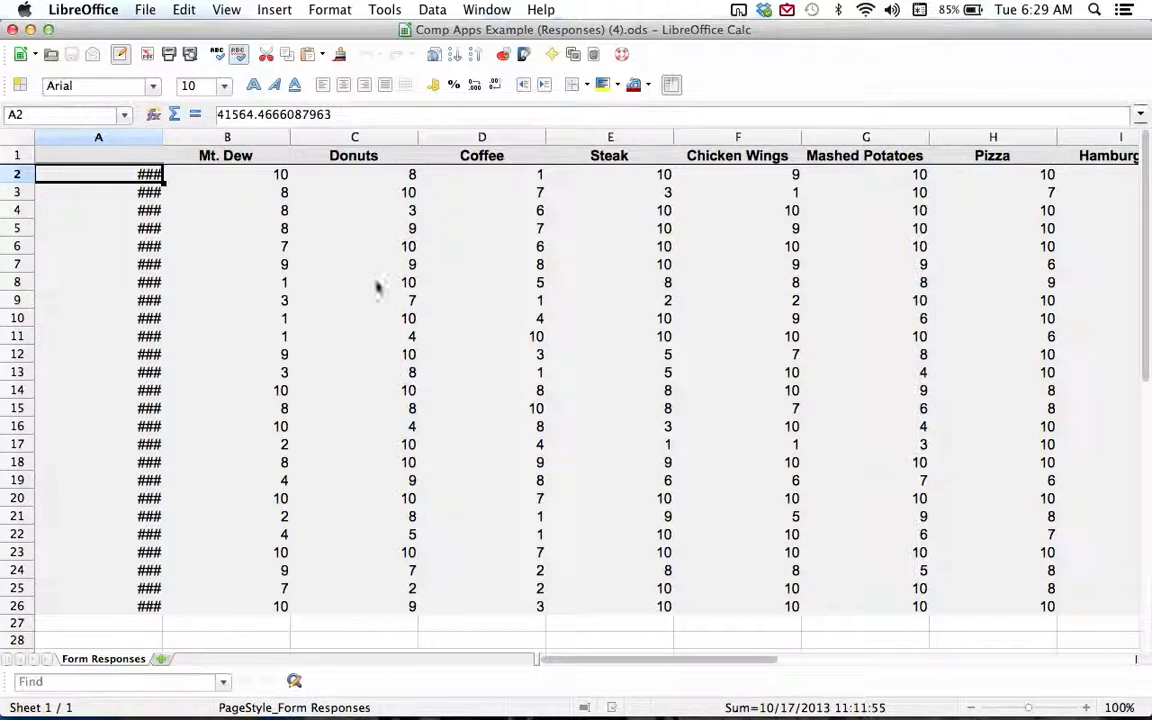
Enter the row labels AVERAGE, MEDIAN and MODE in cells A27 to A29, below the survey data
{"action": "left_click", "coordinate": [132, 624]}
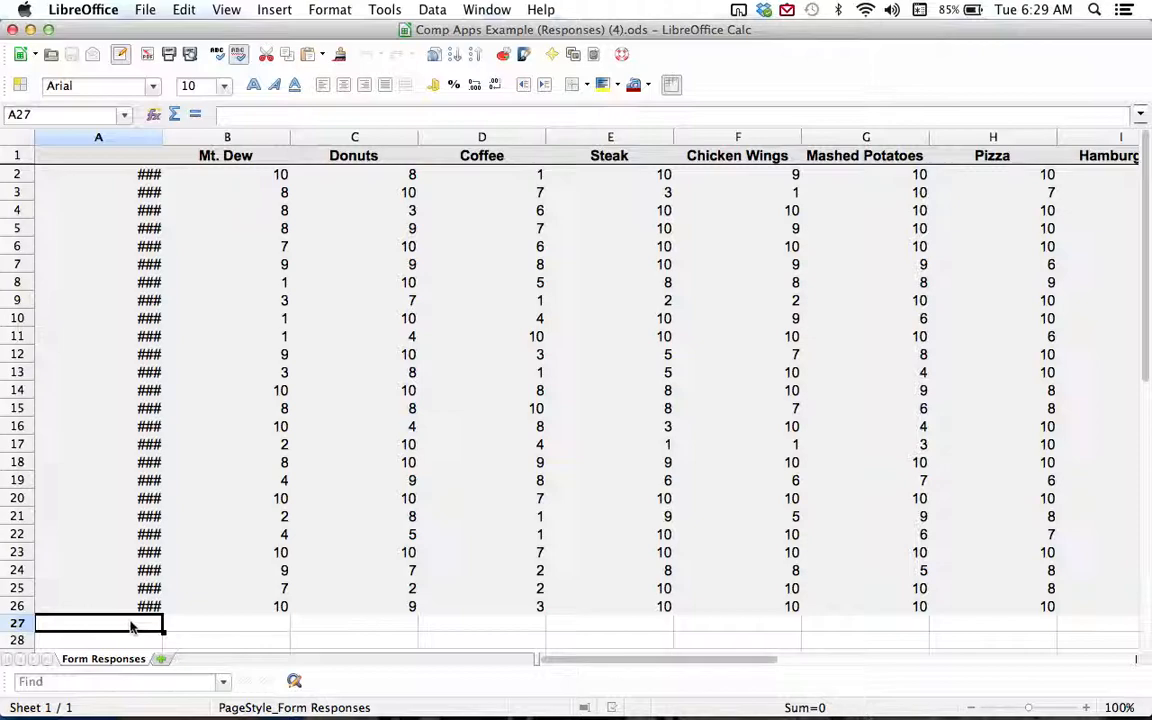
{"action": "type", "text": "AVERAGE"}
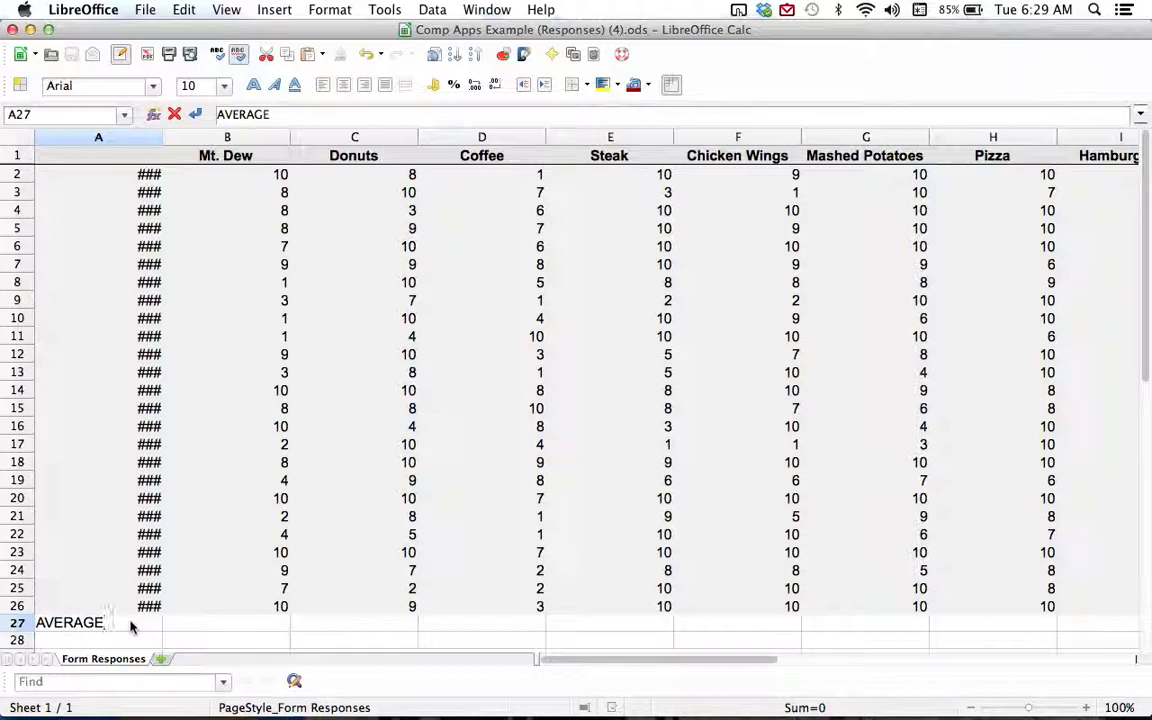
{"action": "key", "text": "Return"}
{"action": "type", "text": "MEDIAN"}
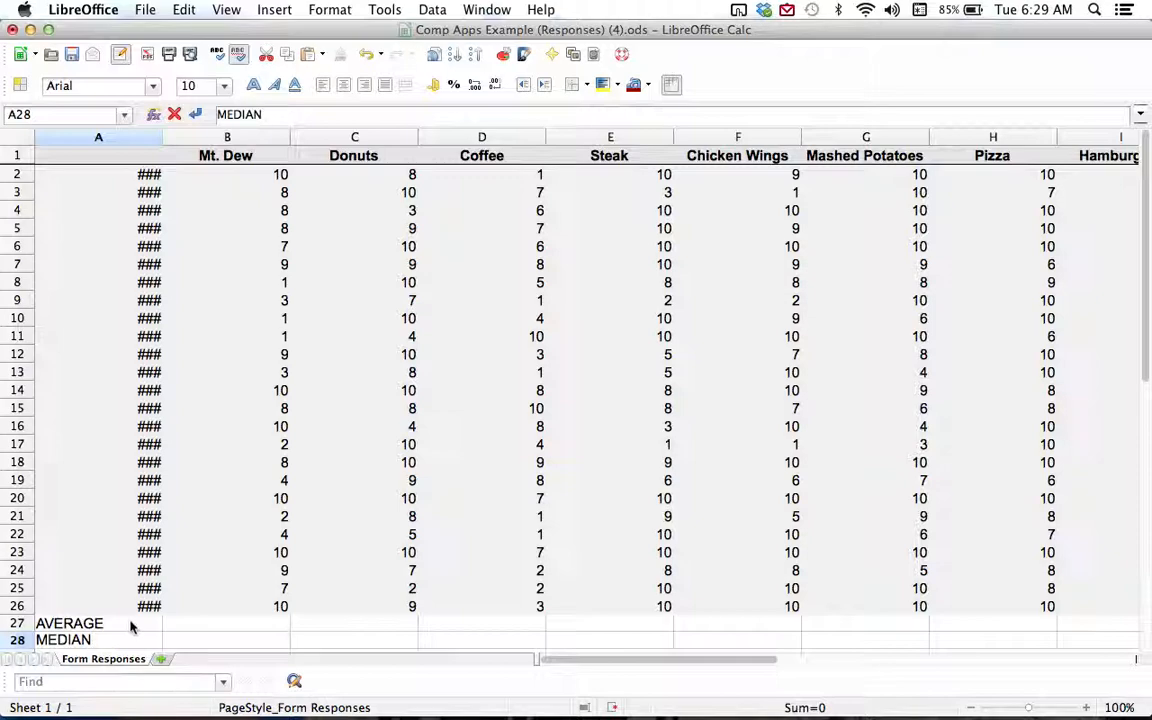
{"action": "key", "text": "Return"}
{"action": "key", "text": "Right"}
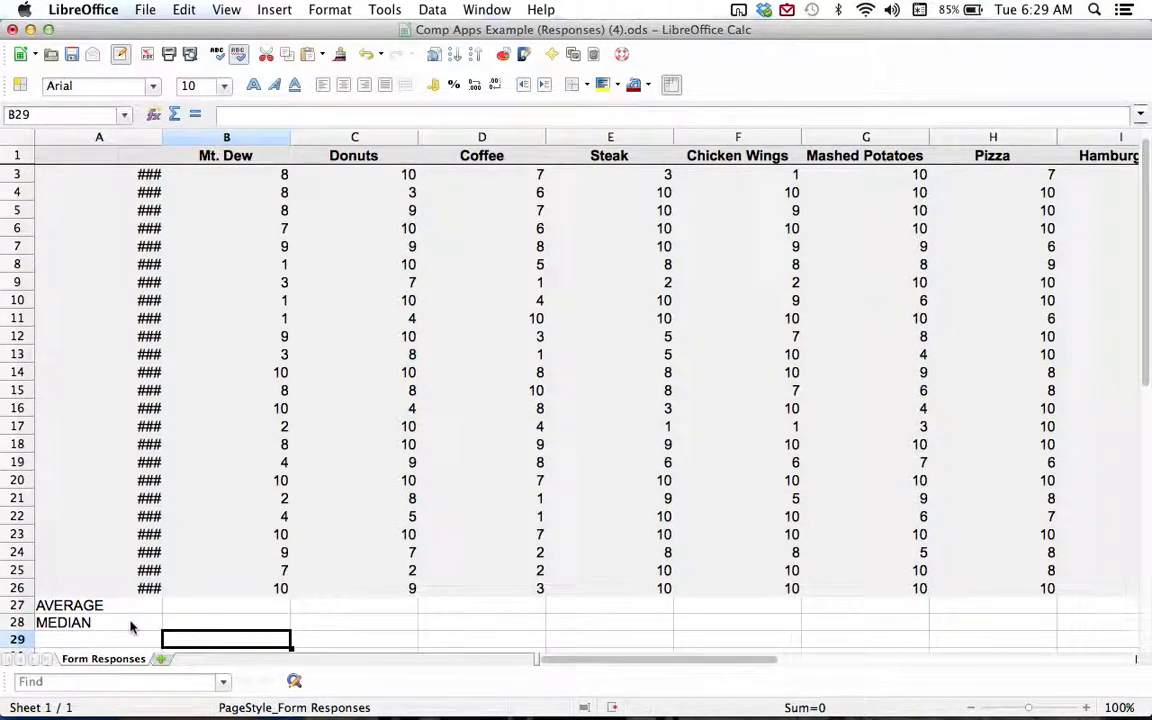
{"action": "key", "text": "Left"}
{"action": "type", "text": "MODE"}
{"action": "key", "text": "Return"}
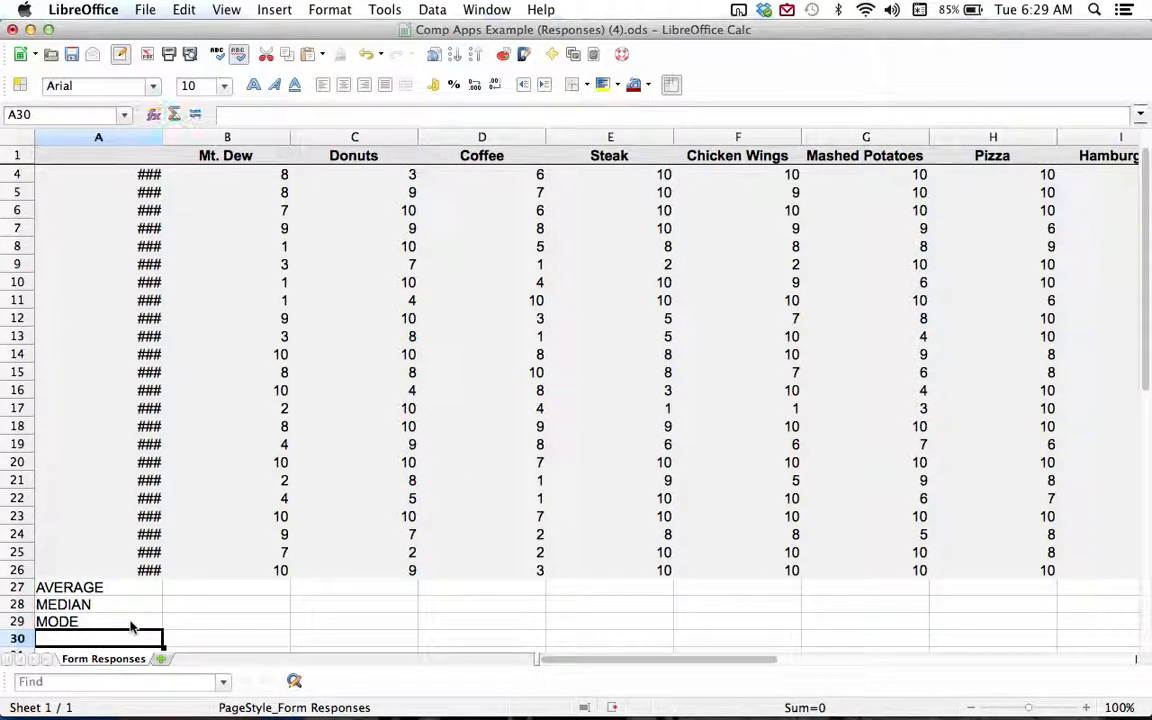
Check the required calculations on the Moodle assignment page in Chrome and add the labels MIN and MAX in cells A30 and A31 in LibreOffice Calc
{"action": "key", "text": "super+Tab"}
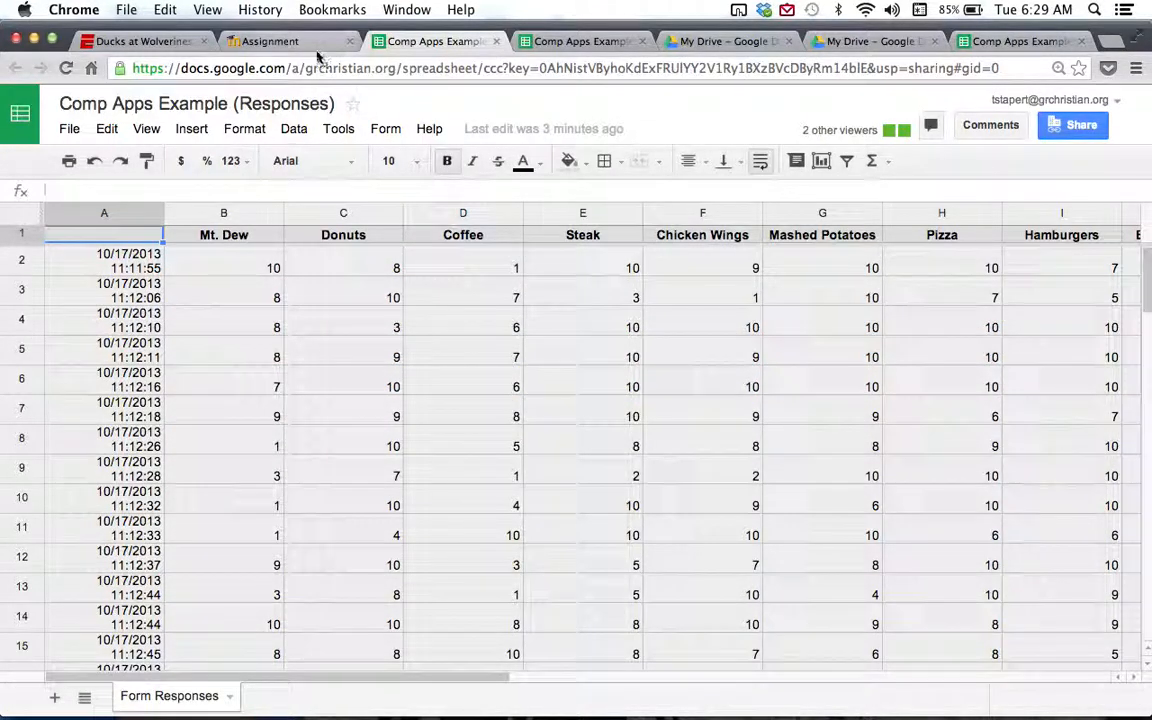
{"action": "left_click", "coordinate": [268, 41]}
{"action": "key", "text": "super+Tab"}
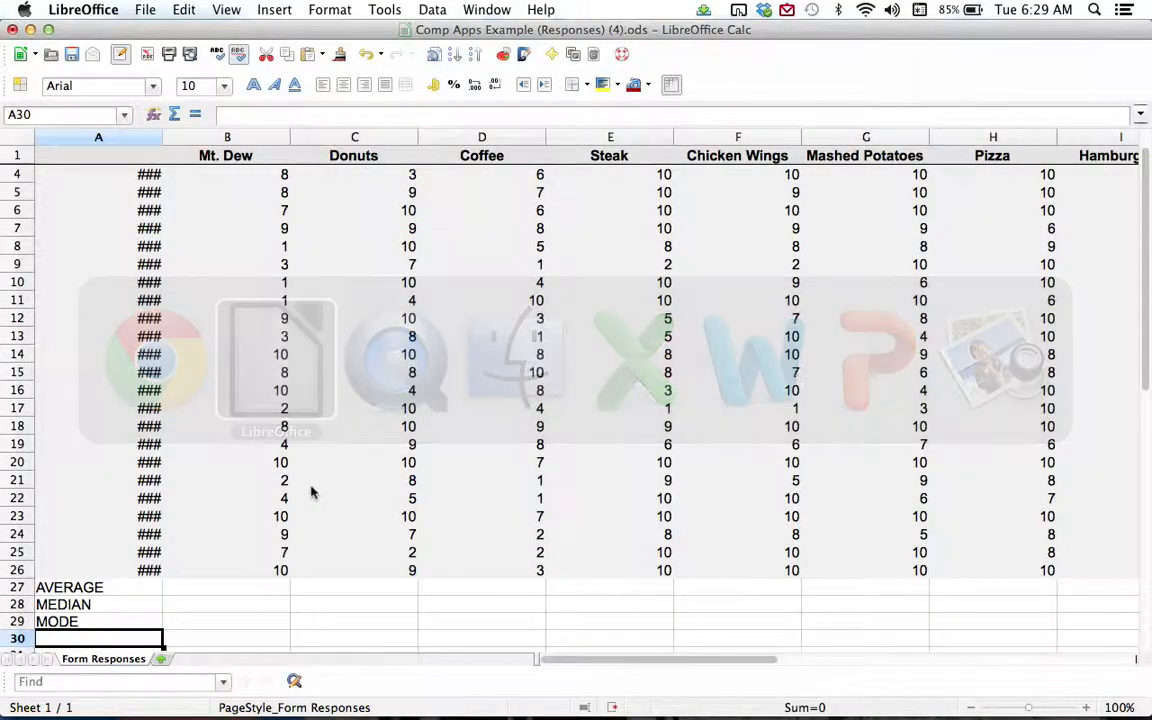
{"action": "type", "text": "MIN"}
{"action": "key", "text": "Return"}
{"action": "type", "text": "MAX"}
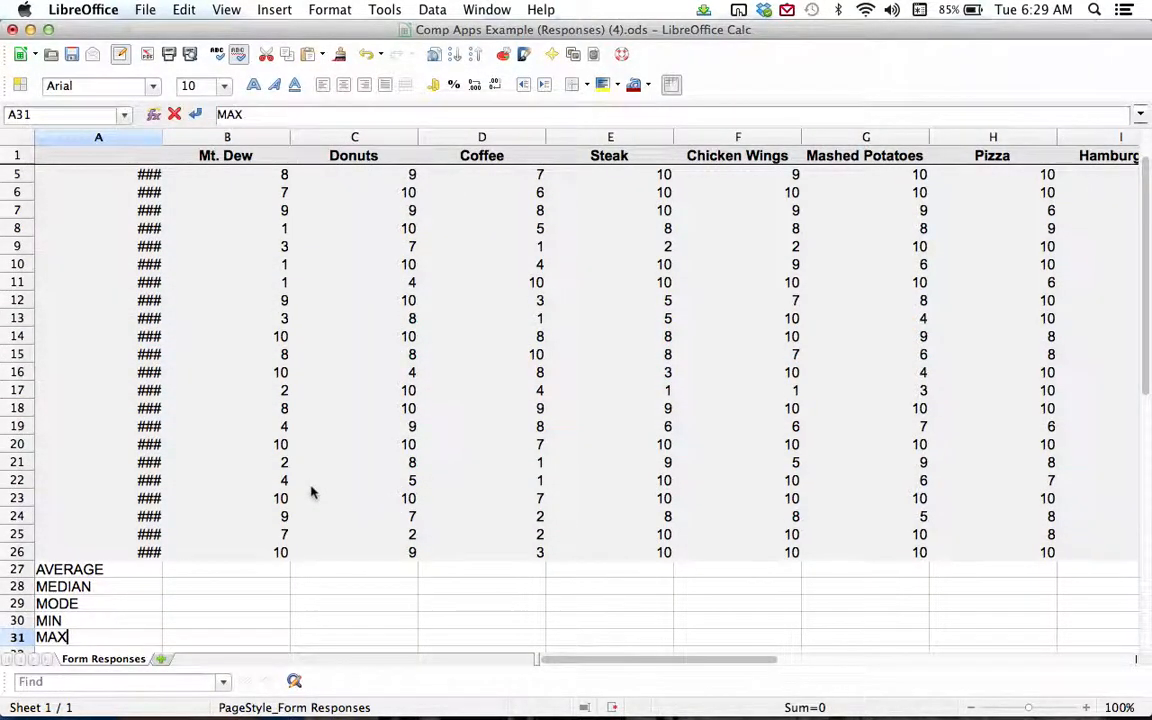
{"action": "key", "text": "Return"}
Recheck the assignment list in Chrome and enter the label 10s in cell A32 of the Calc sheet
{"action": "key", "text": "super+Tab"}
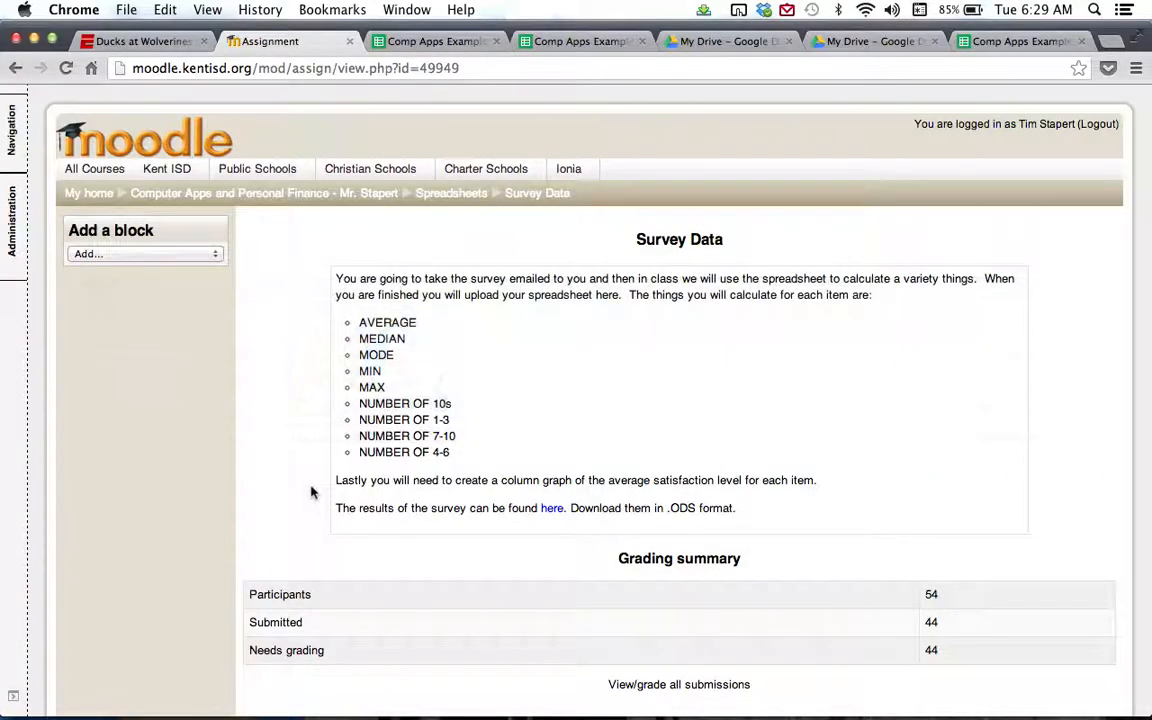
{"action": "key", "text": "super+Tab"}
{"action": "type", "text": "MU"}
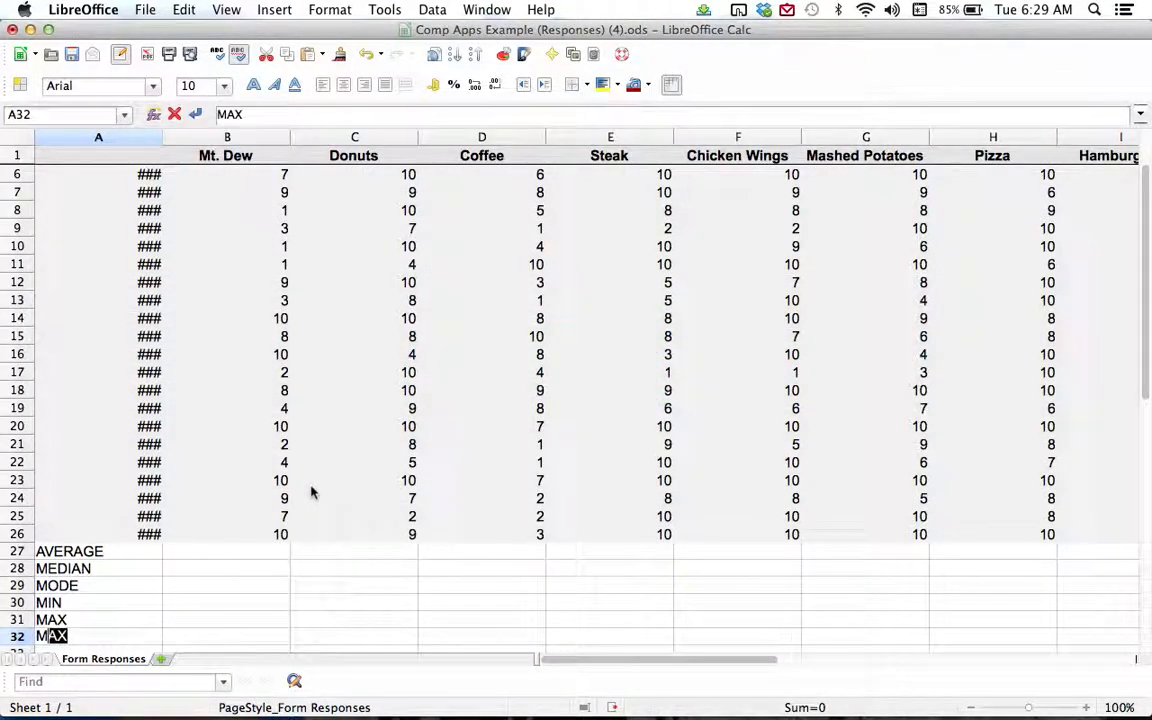
{"action": "key", "text": "BackSpace"}
{"action": "key", "text": "BackSpace"}
{"action": "type", "text": "10s"}
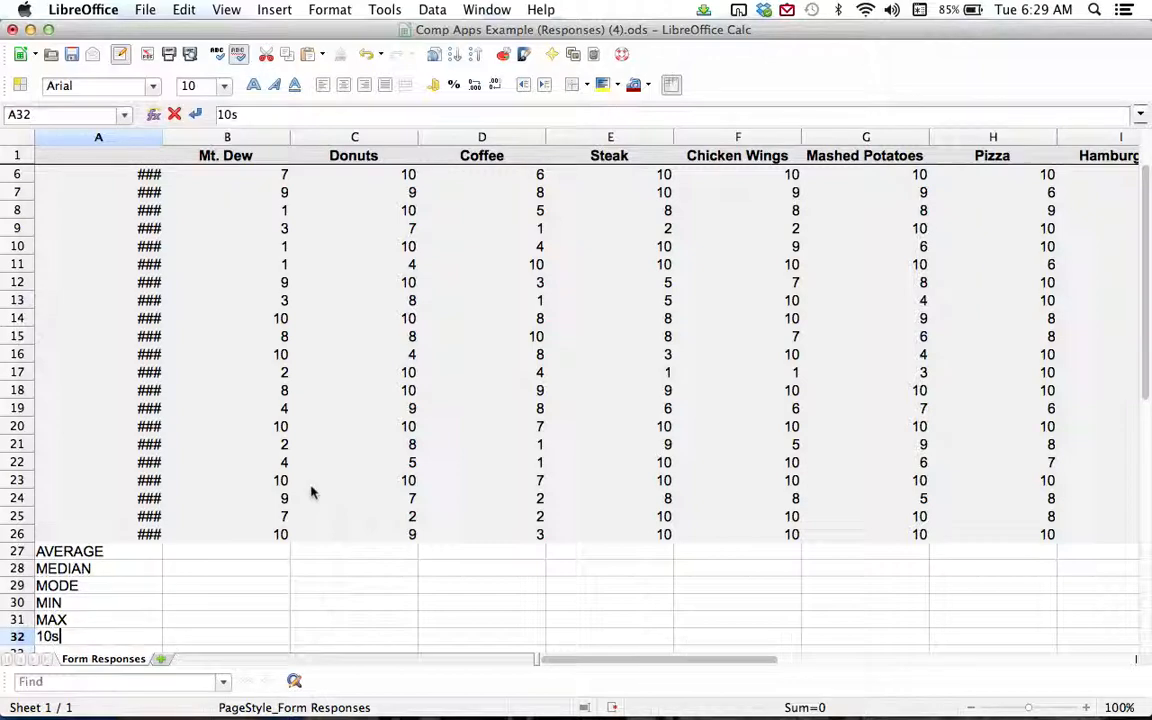
{"action": "key", "text": "Return"}
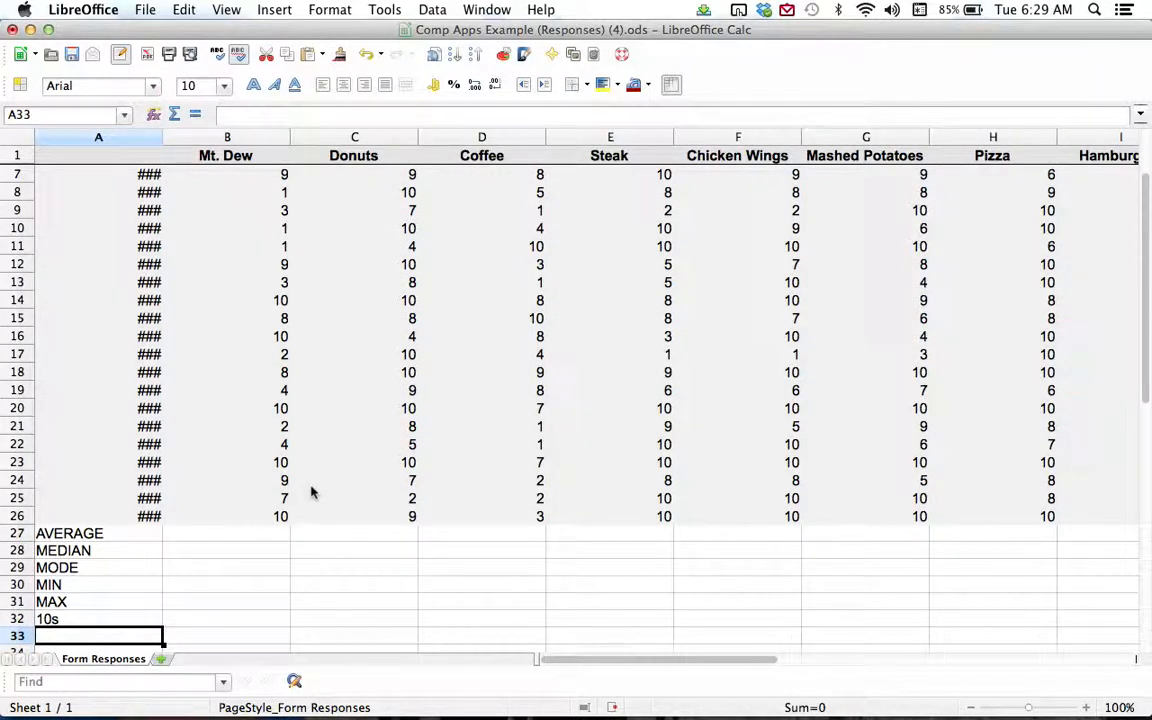
Enter the range labels 1-3, 7-10 and 4-6 in cells A33 to A35
{"action": "type", "text": "1-3"}
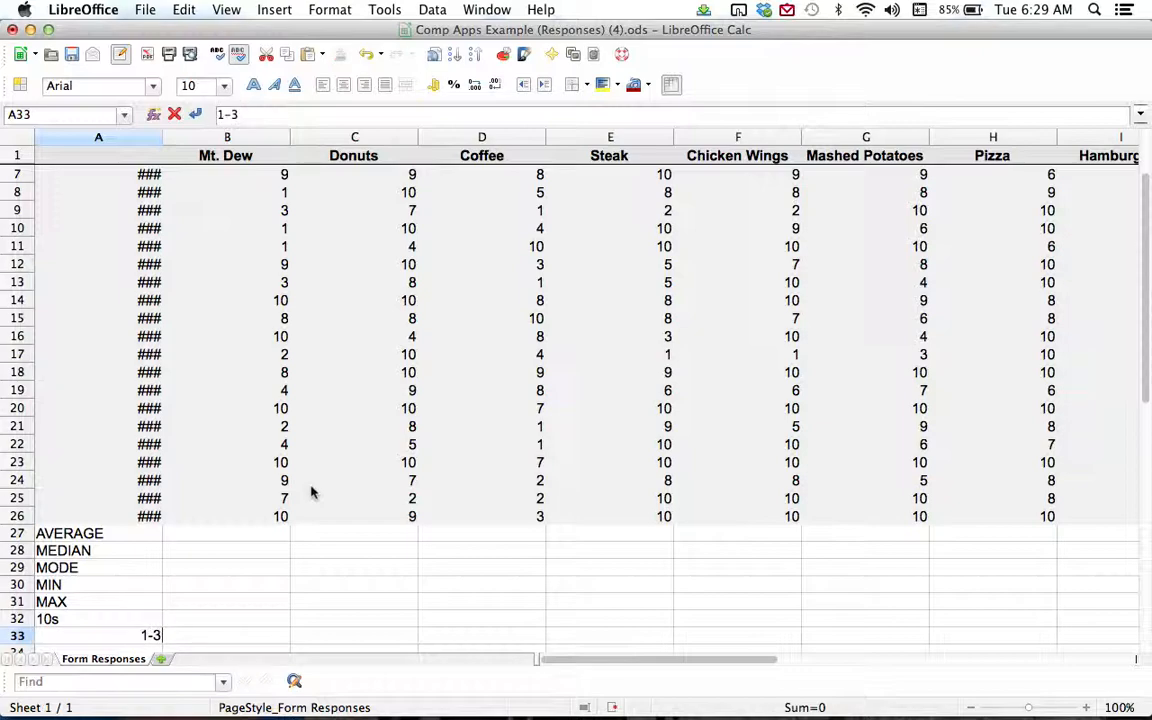
{"action": "key", "text": "Return"}
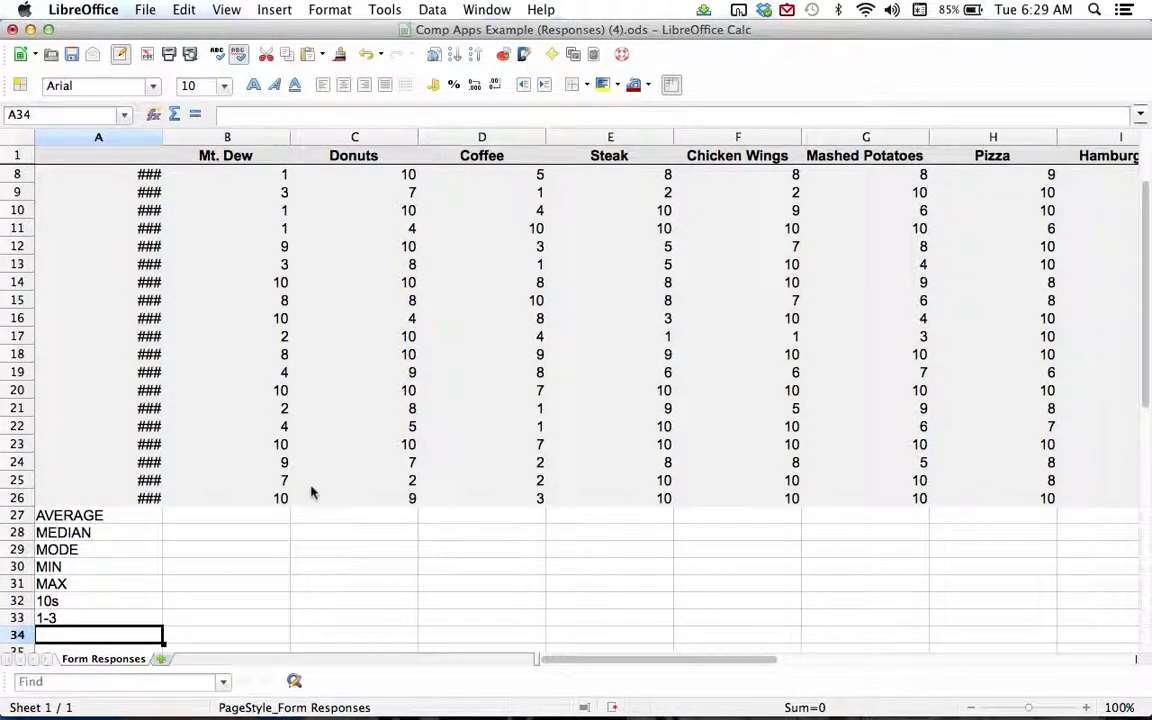
{"action": "type", "text": "7-10"}
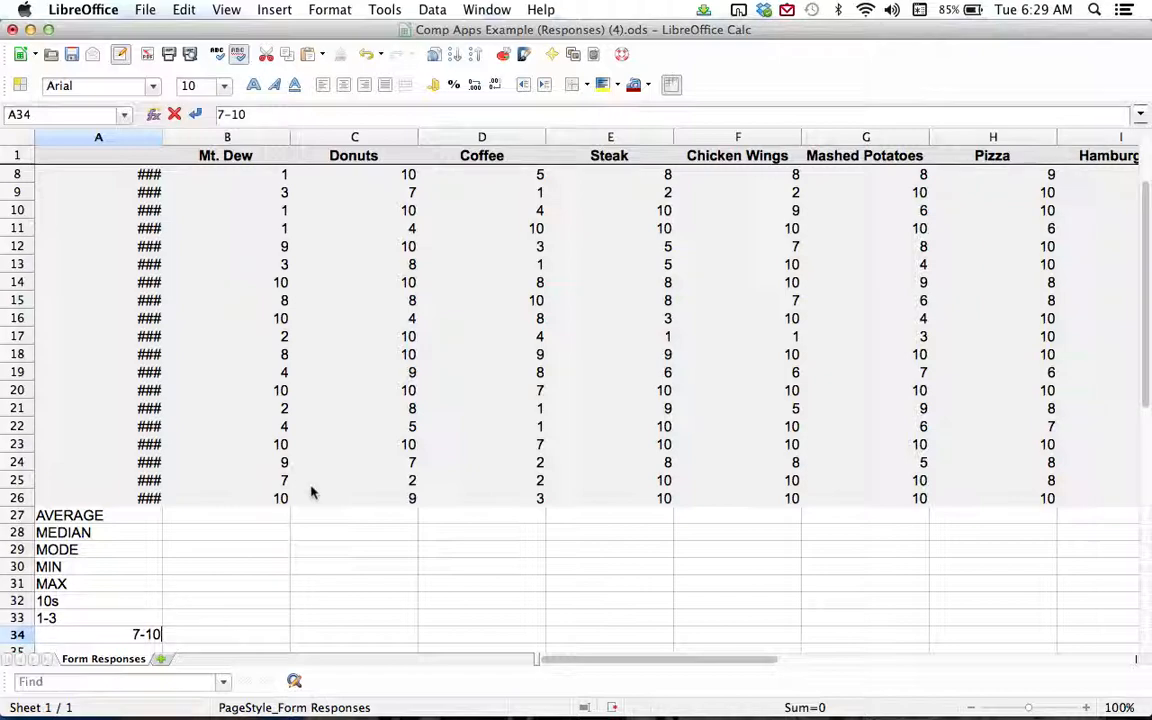
{"action": "key", "text": "Return"}
{"action": "type", "text": "4-6"}
{"action": "key", "text": "Return"}
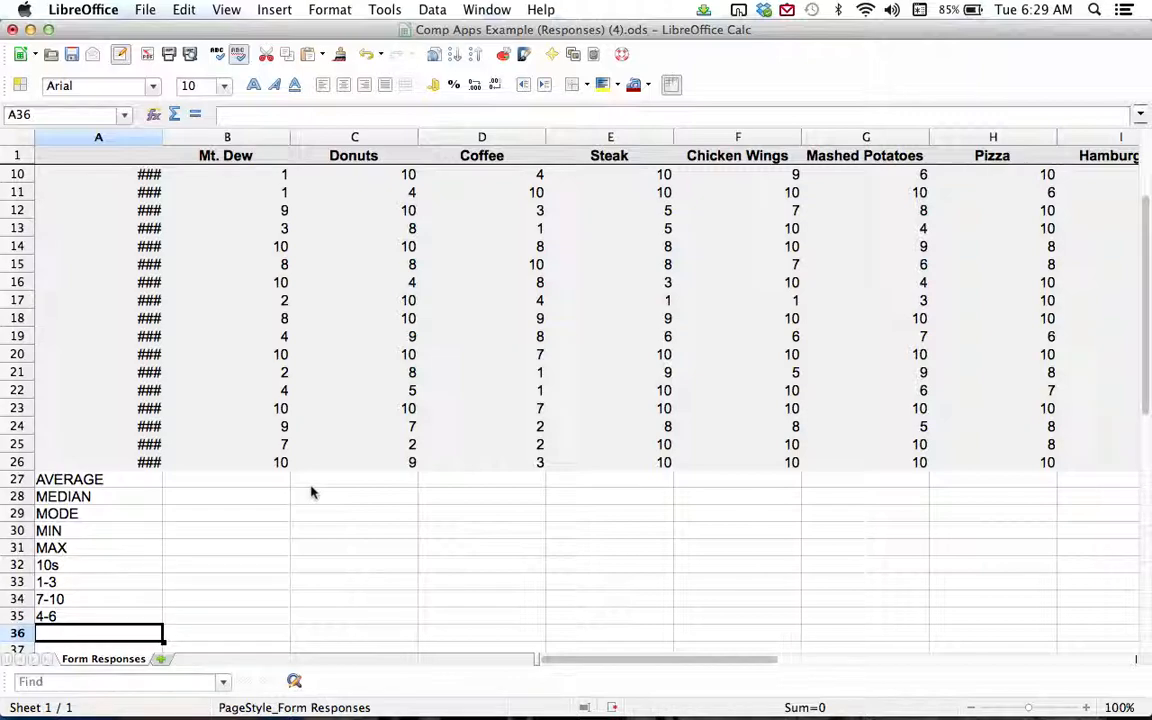
Calculate the Mt. Dew average in cell B27 with the formula =AVERAGE(B2:B26)
{"action": "left_click", "coordinate": [225, 484]}
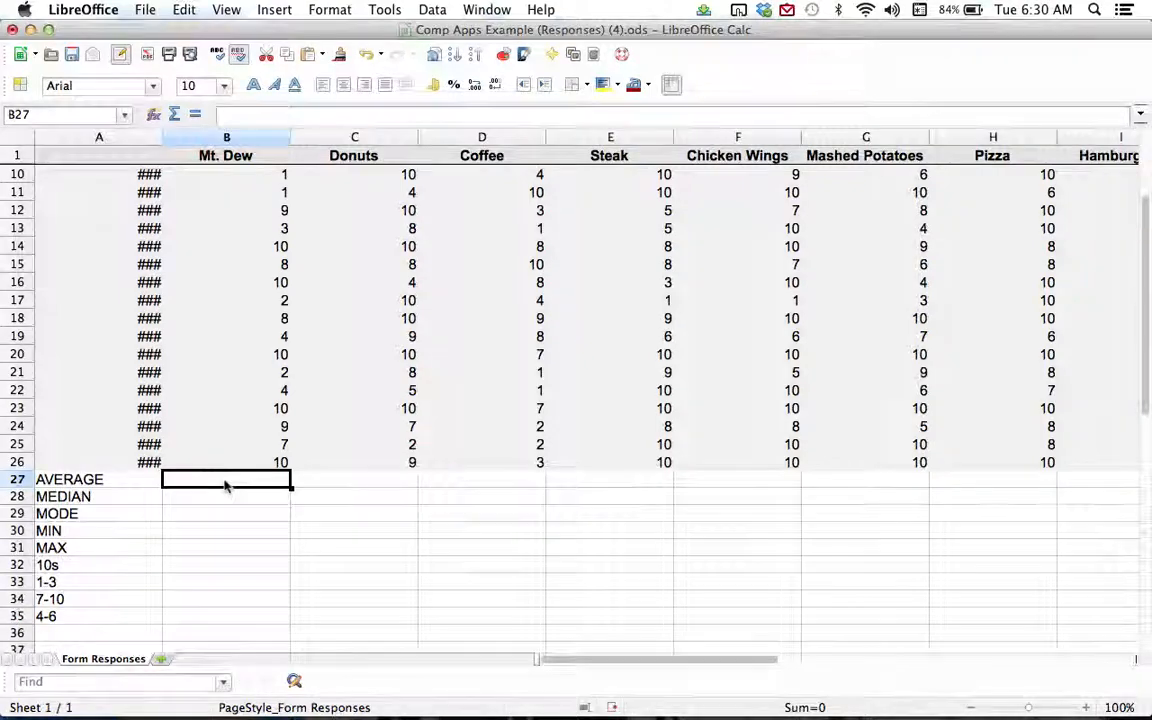
{"action": "scroll", "coordinate": [226, 481], "scroll_direction": "up", "scroll_amount": 4}
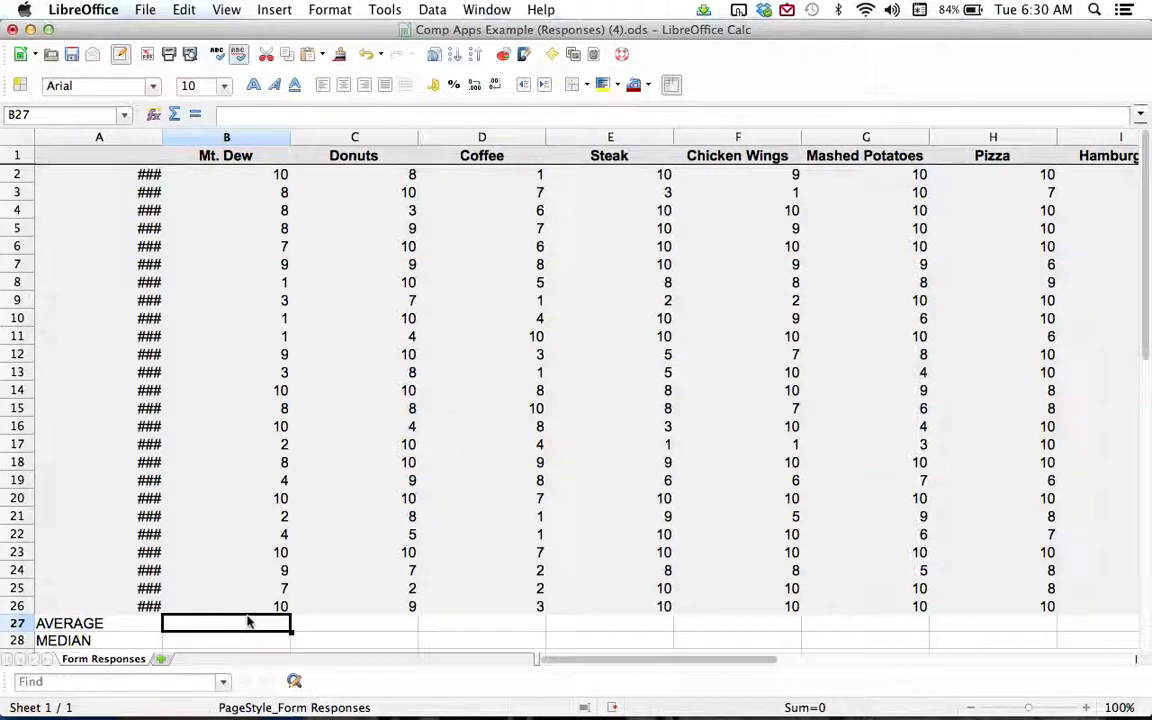
{"action": "type", "text": "="}
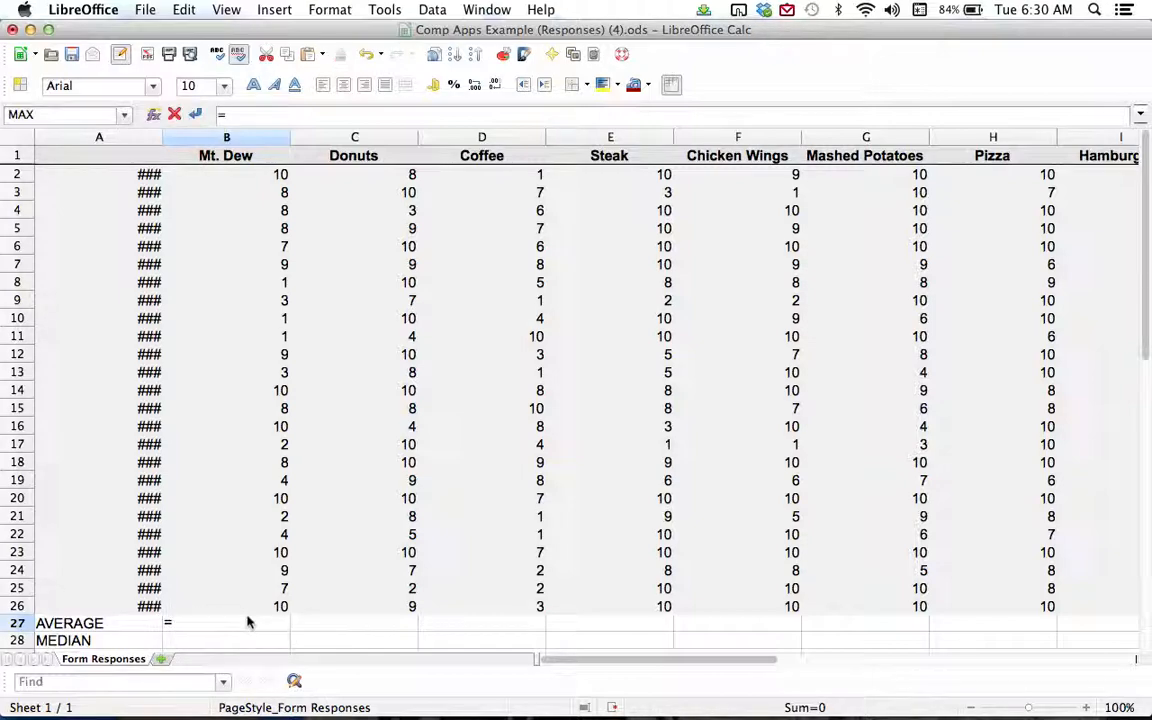
{"action": "type", "text": "AV"}
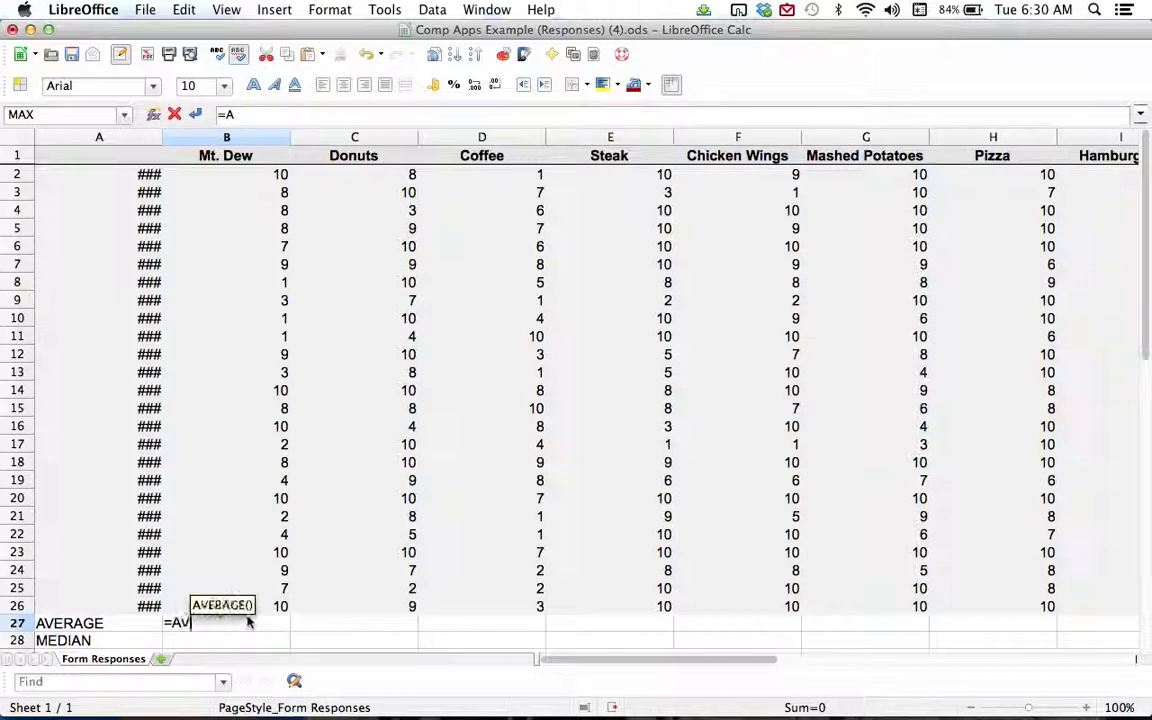
{"action": "type", "text": "ERAGE("}
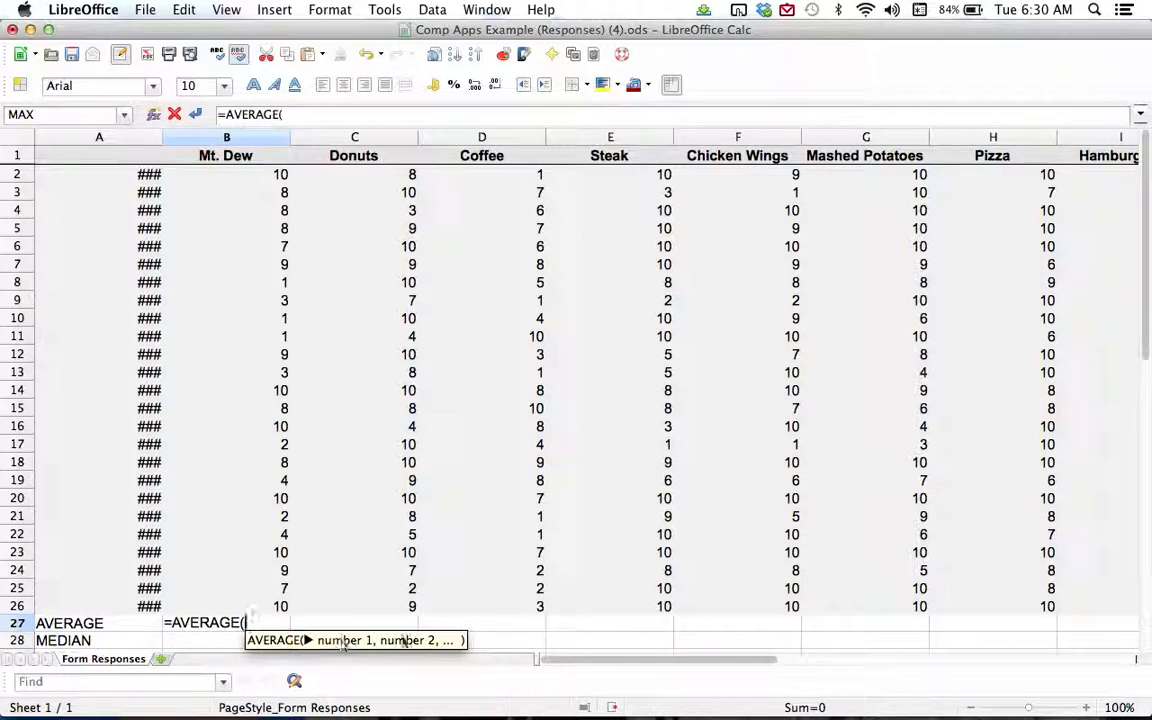
{"action": "left_click_drag", "start_coordinate": [268, 611], "coordinate": [235, 178]}
{"action": "key", "text": "Return"}
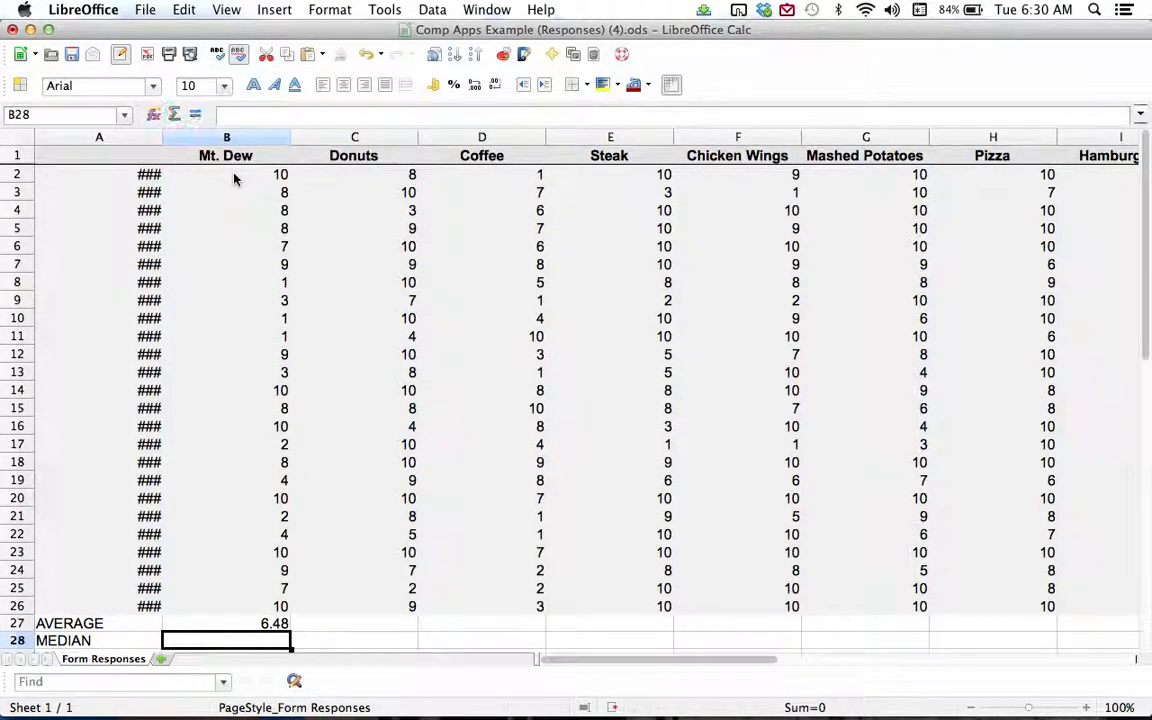
Fill the average formula from B27 across to C27 for the Donuts column
{"action": "key", "text": "Up"}
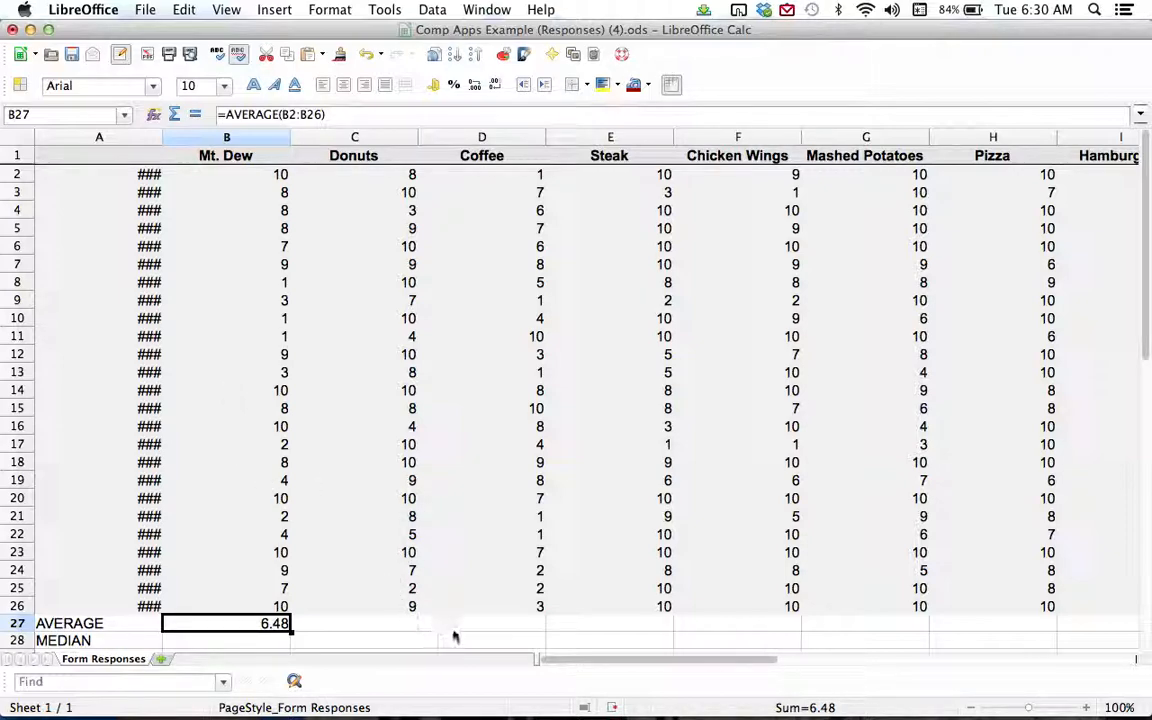
{"action": "left_click", "coordinate": [972, 709]}
{"action": "left_click_drag", "start_coordinate": [746, 658], "coordinate": [764, 674]}
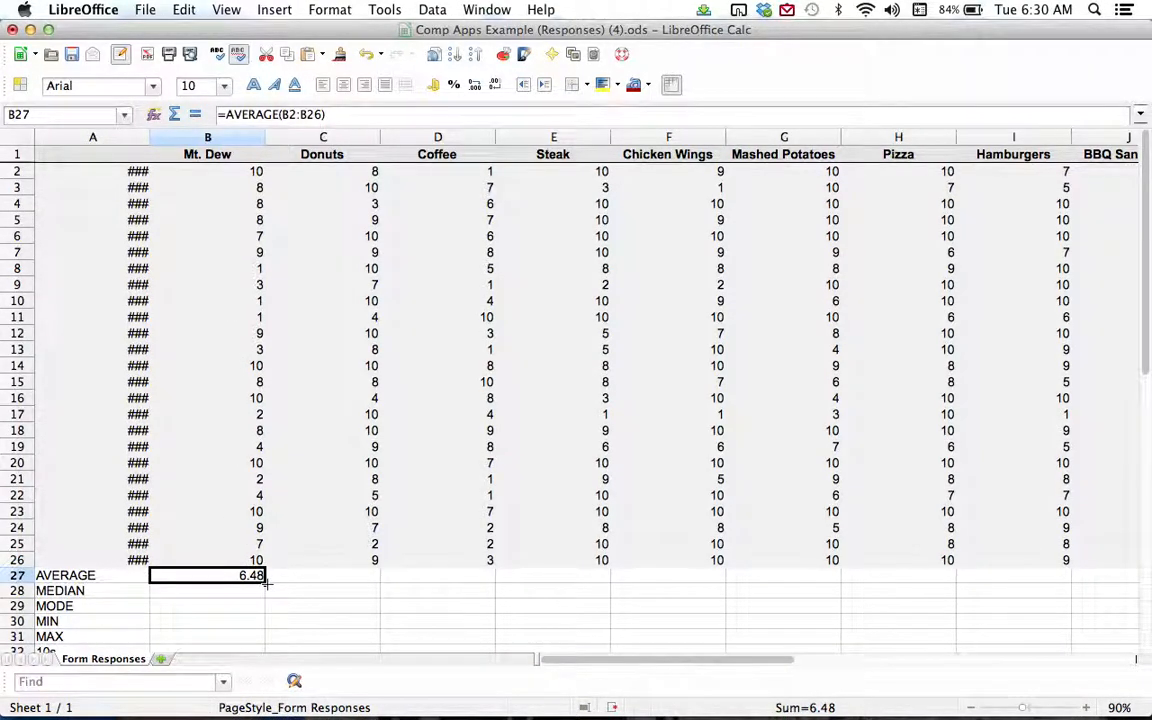
{"action": "left_click_drag", "start_coordinate": [266, 583], "coordinate": [344, 588]}
{"action": "left_click", "coordinate": [347, 580]}
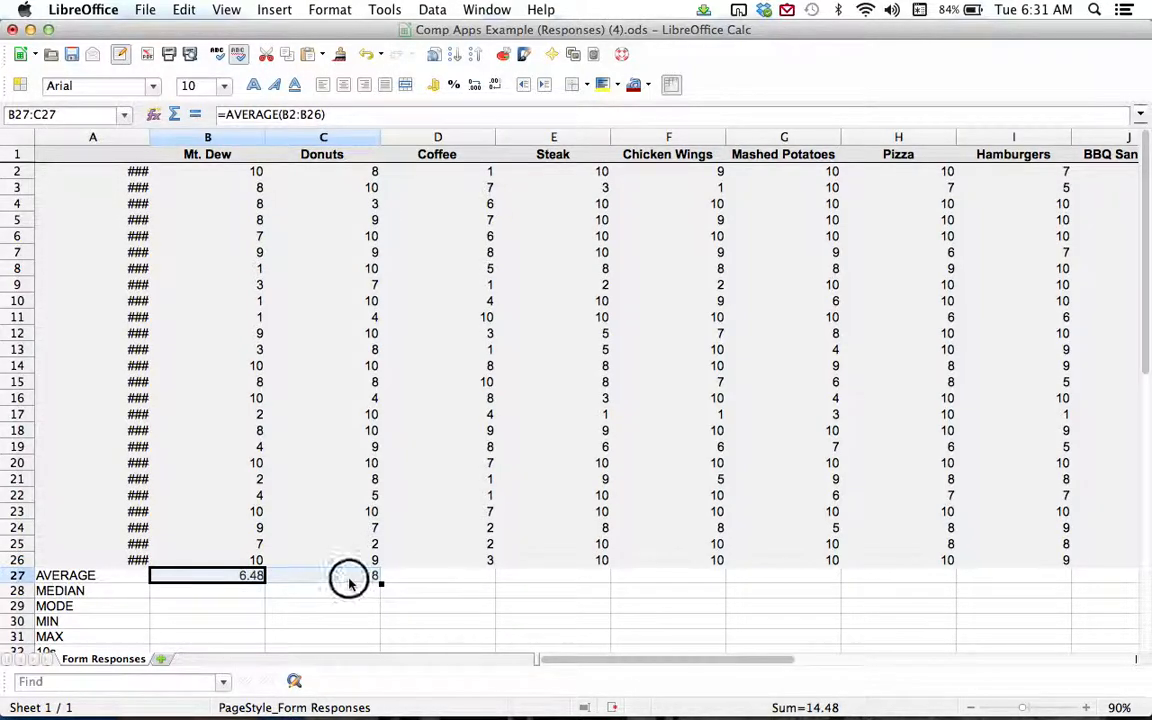
Inspect the cell range in the Donuts average formula and fill it from C27 across to J27
{"action": "left_click", "coordinate": [290, 112]}
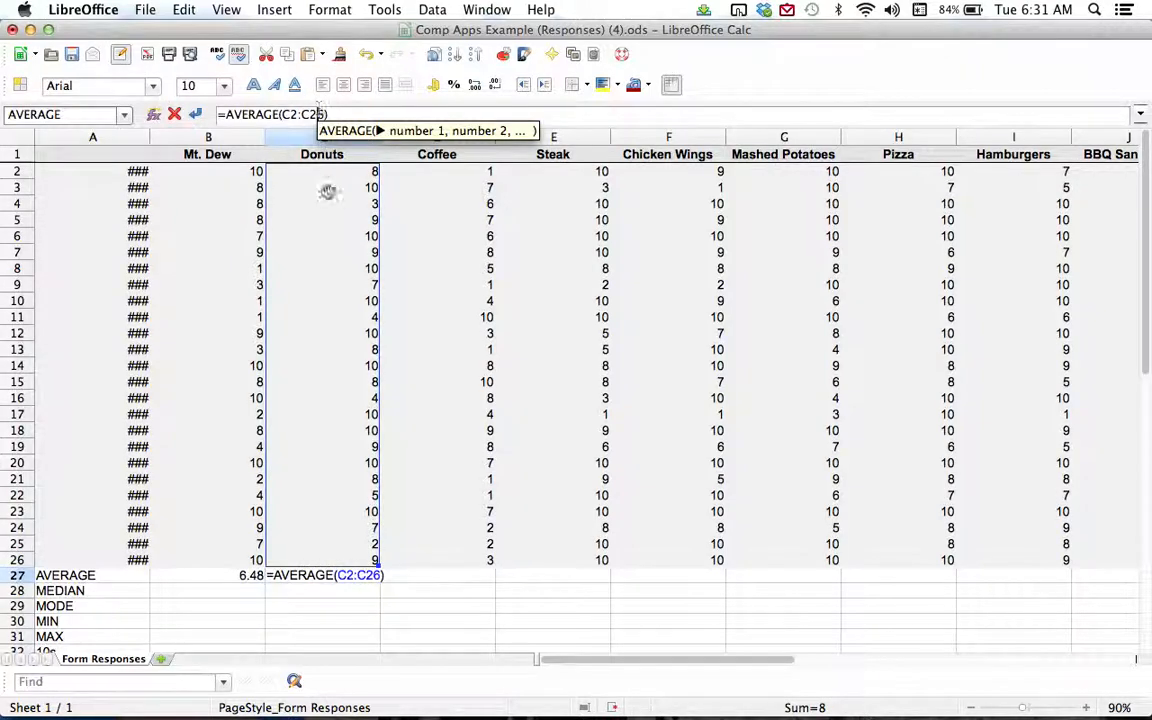
{"action": "key", "text": "Return"}
{"action": "left_click", "coordinate": [374, 575]}
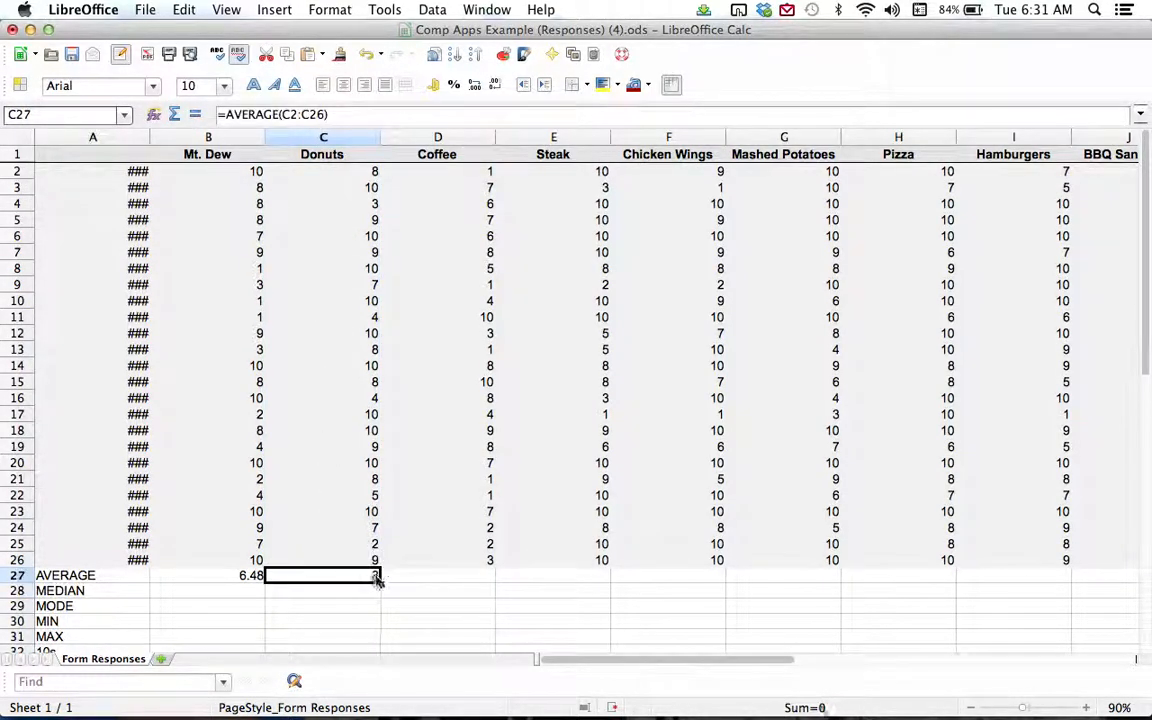
{"action": "left_click_drag", "start_coordinate": [381, 583], "coordinate": [1136, 586]}
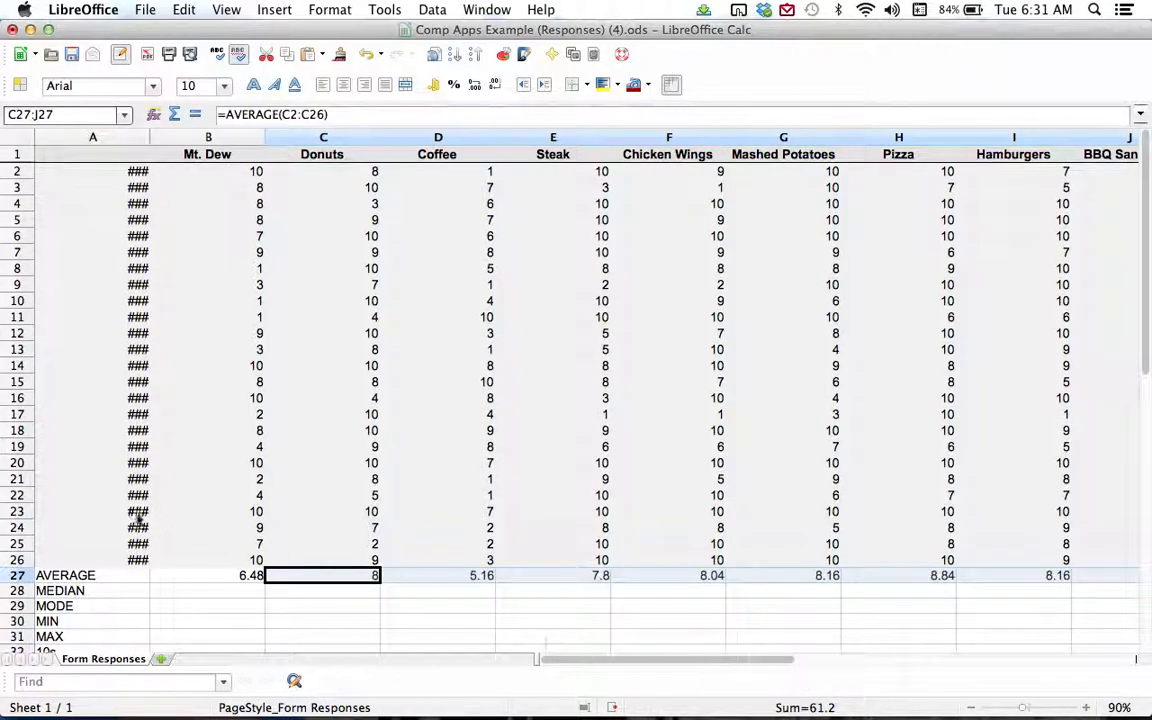
Calculate the Mt. Dew median in cell B28 with the formula =MEDIAN(B2:B26)
{"action": "left_click", "coordinate": [196, 595]}
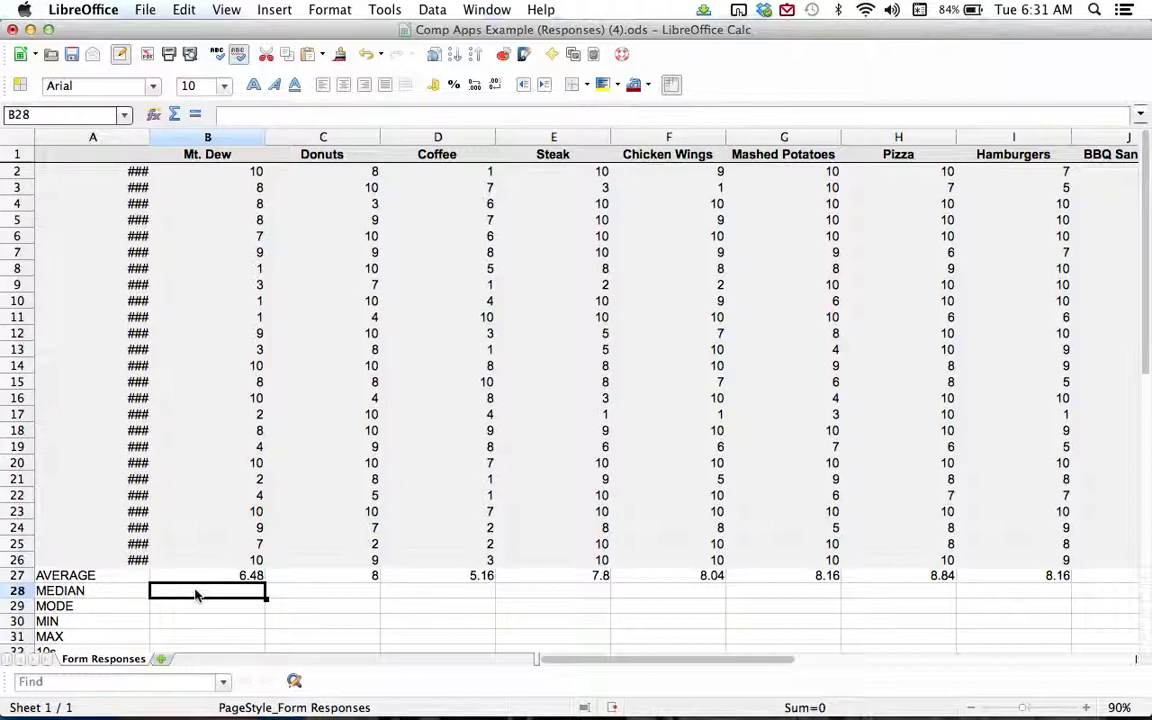
{"action": "type", "text": "=M"}
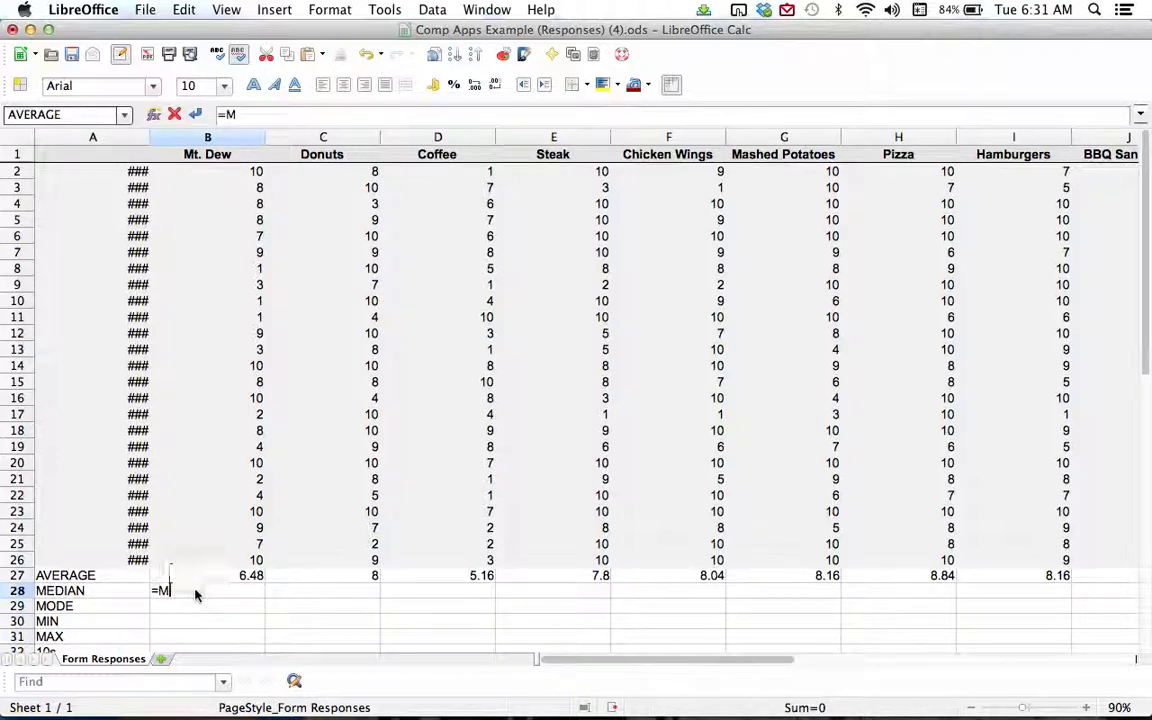
{"action": "type", "text": "EDIAN"}
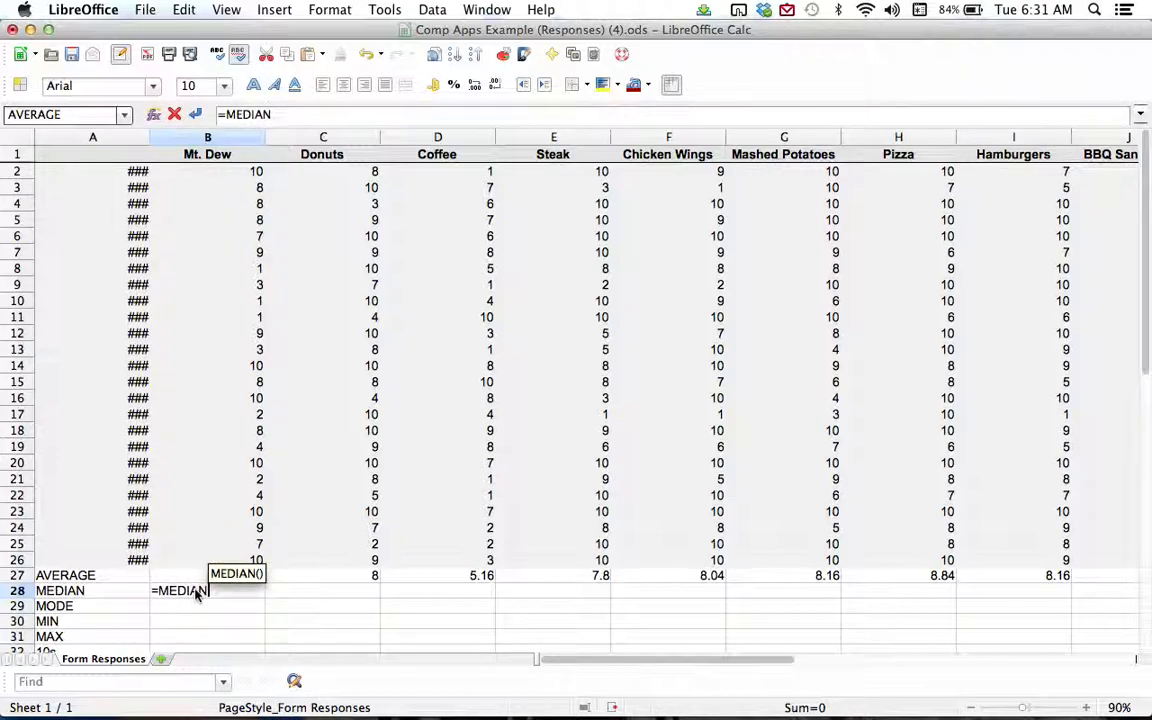
{"action": "type", "text": "("}
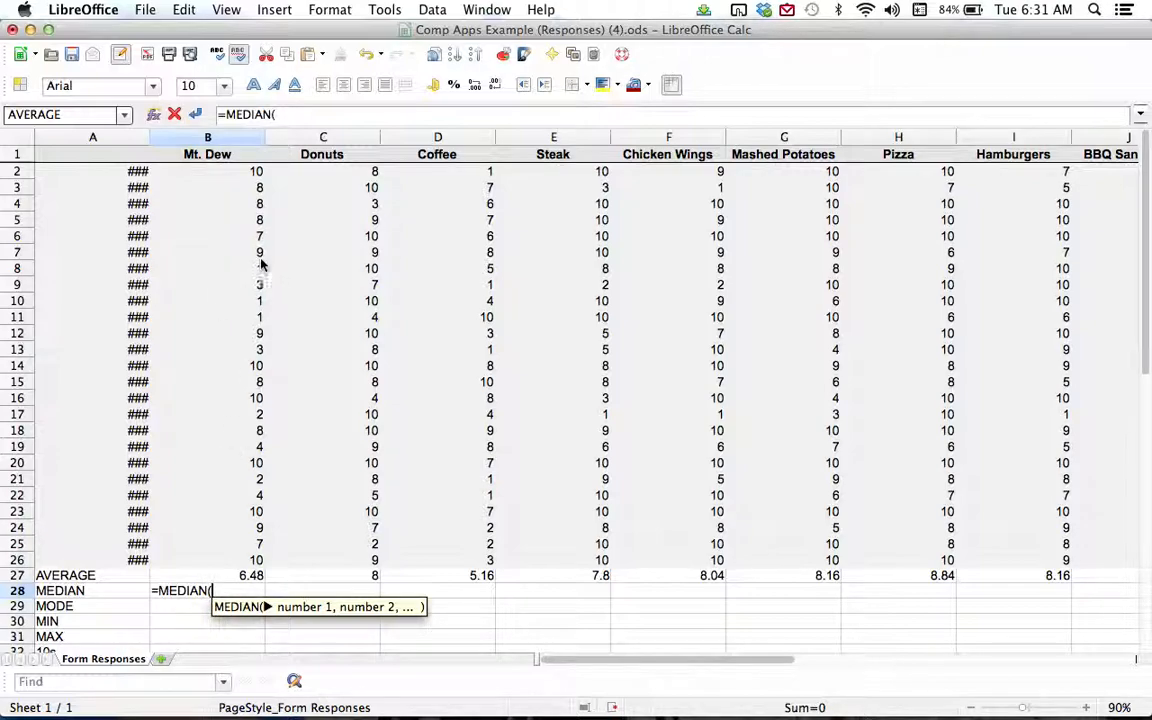
{"action": "left_click_drag", "start_coordinate": [205, 170], "coordinate": [228, 560]}
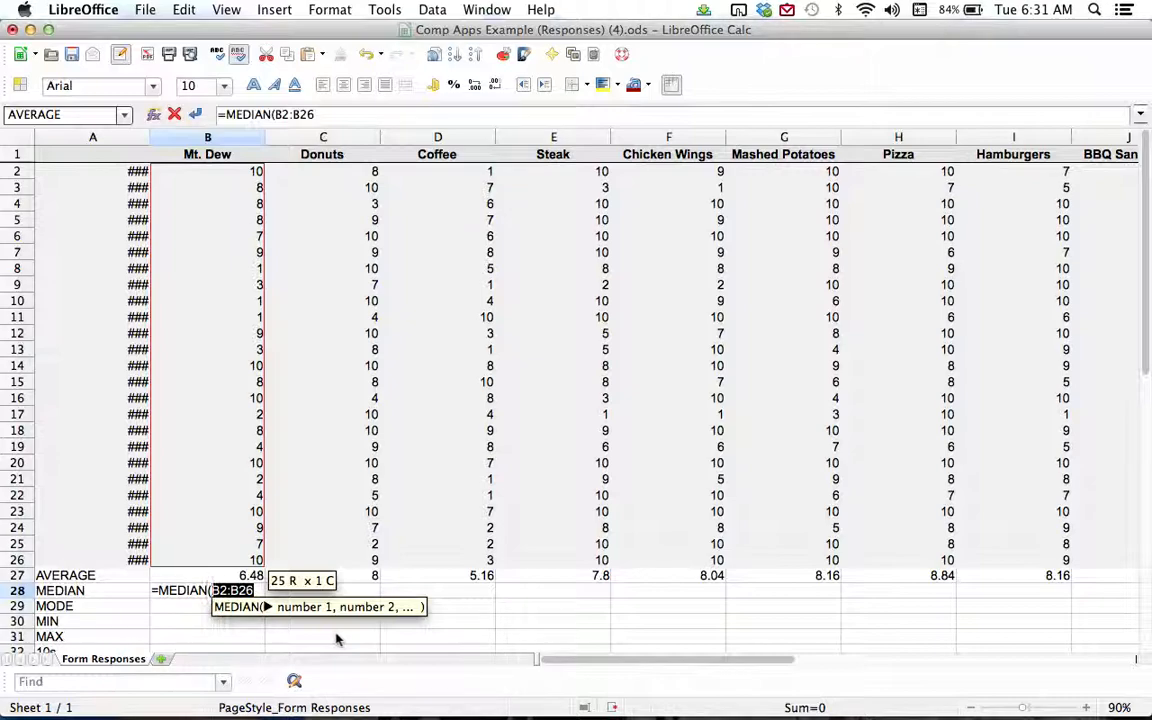
{"action": "key", "text": "Return"}
{"action": "left_click", "coordinate": [258, 592]}
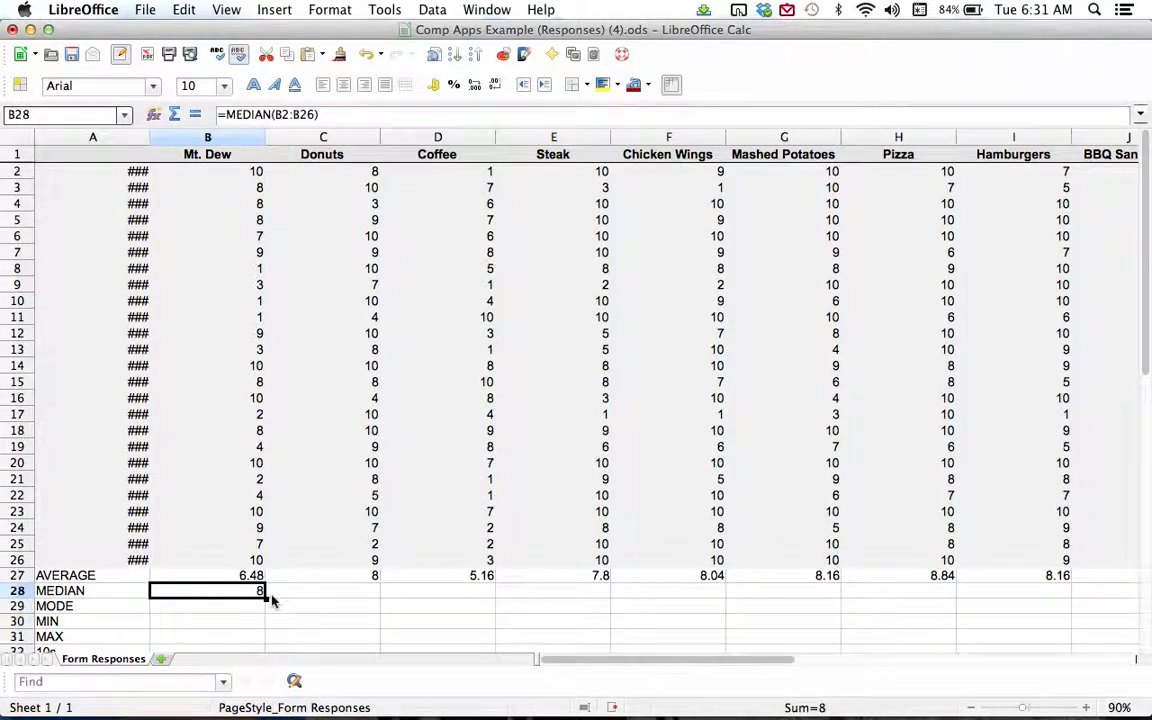
{"action": "left_click", "coordinate": [265, 598]}
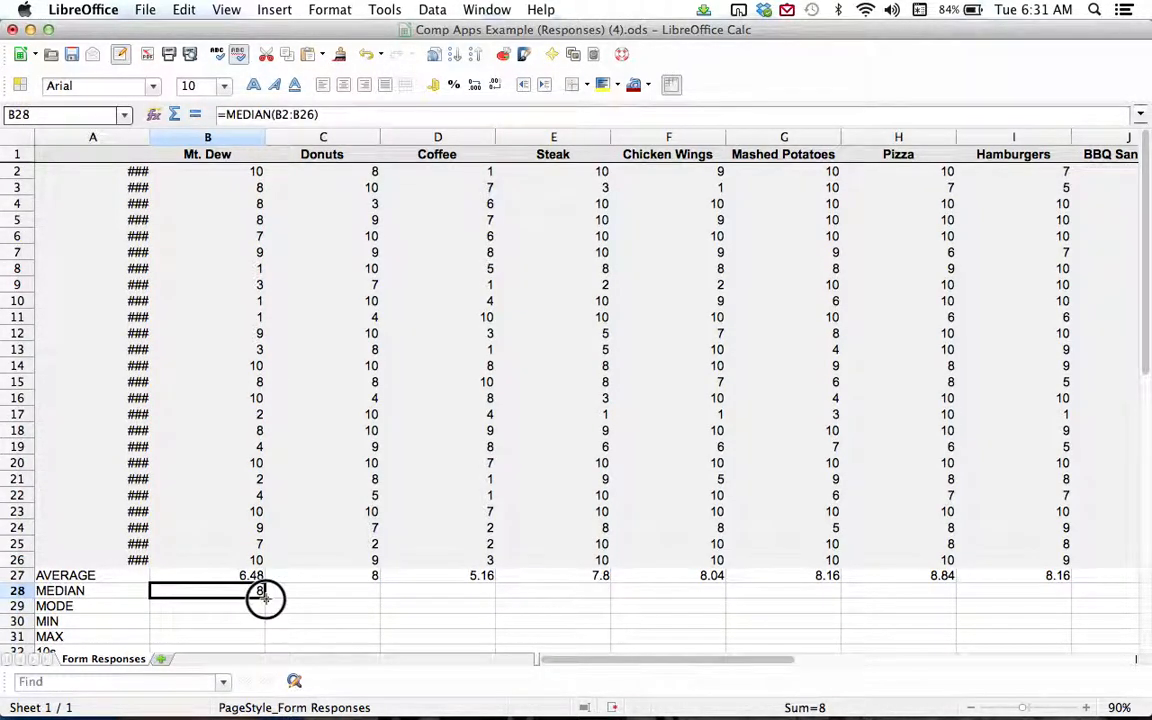
Calculate the Mt. Dew mode in cell B29 with the formula =MODE(B2:B26)
{"action": "left_click", "coordinate": [235, 613]}
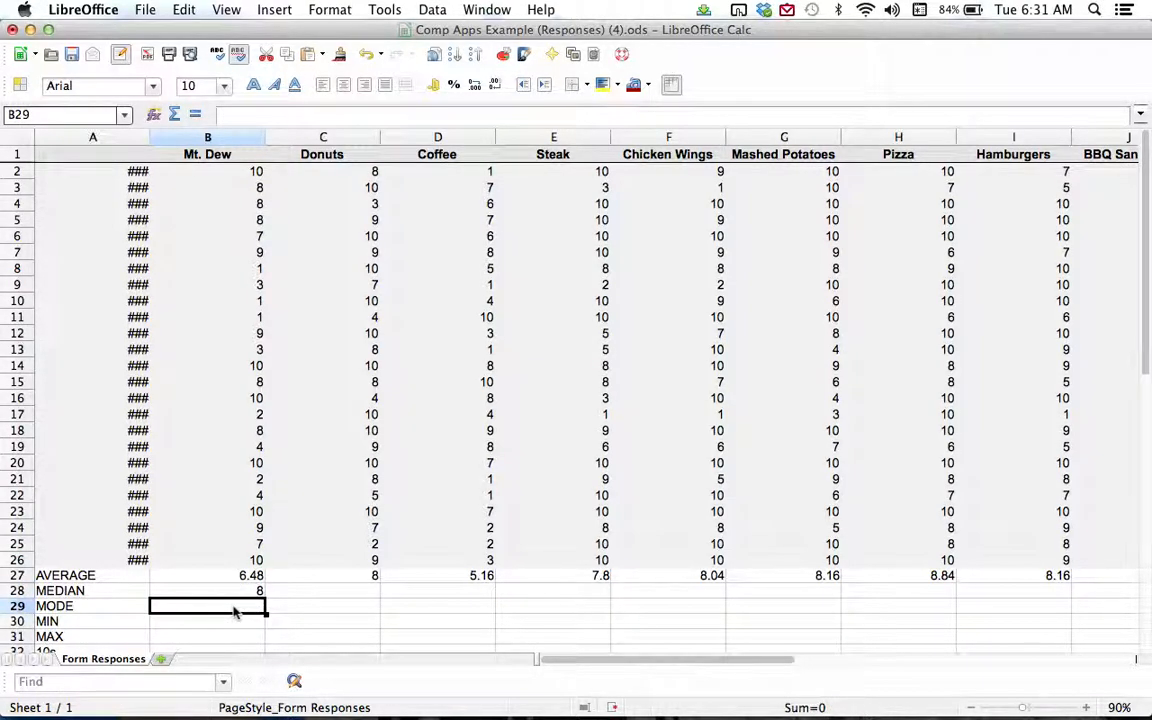
{"action": "type", "text": "=M"}
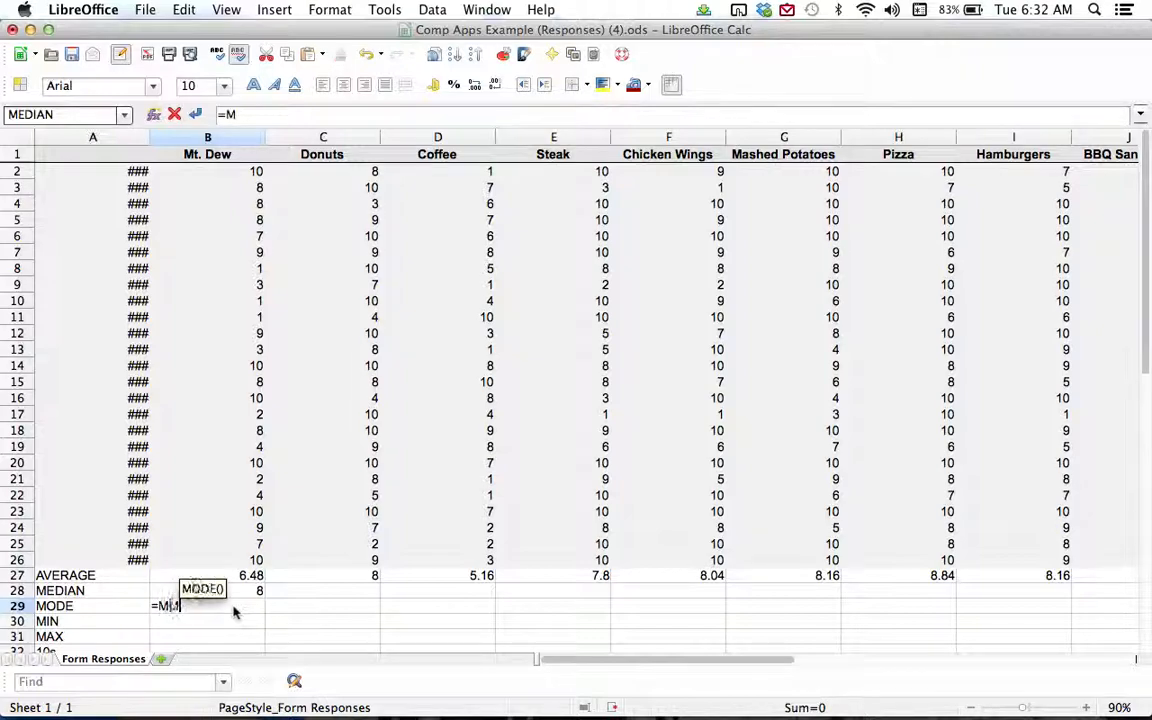
{"action": "type", "text": "ODE("}
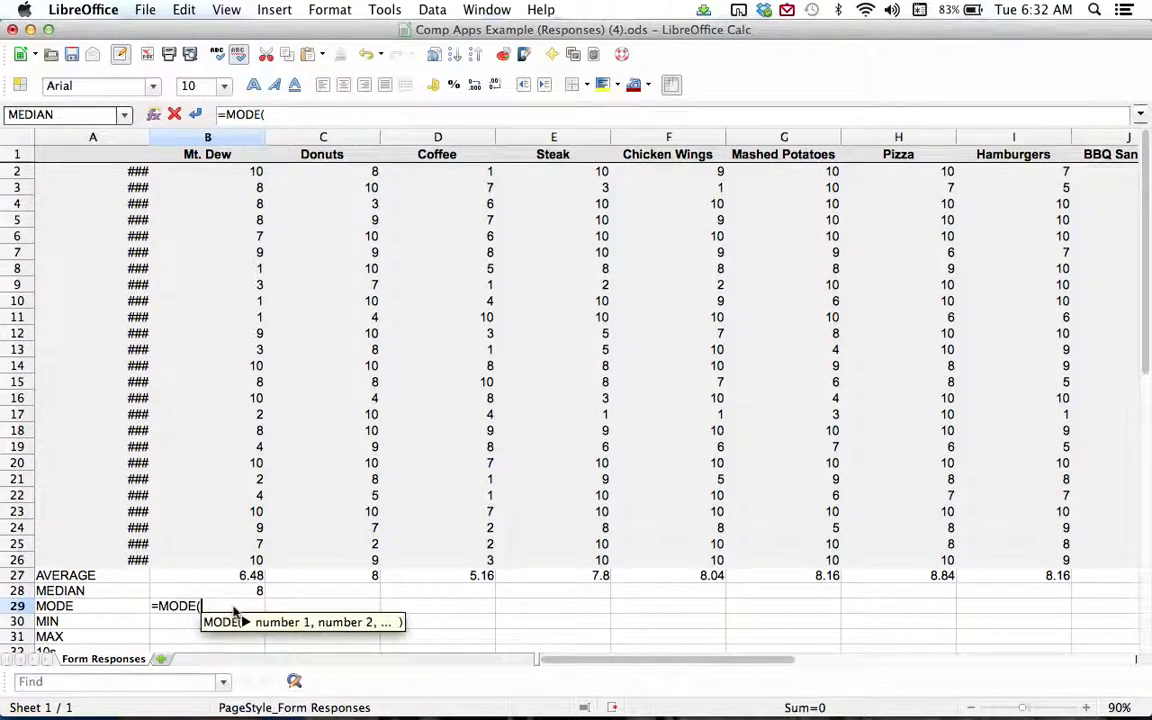
{"action": "left_click_drag", "start_coordinate": [228, 174], "coordinate": [228, 560]}
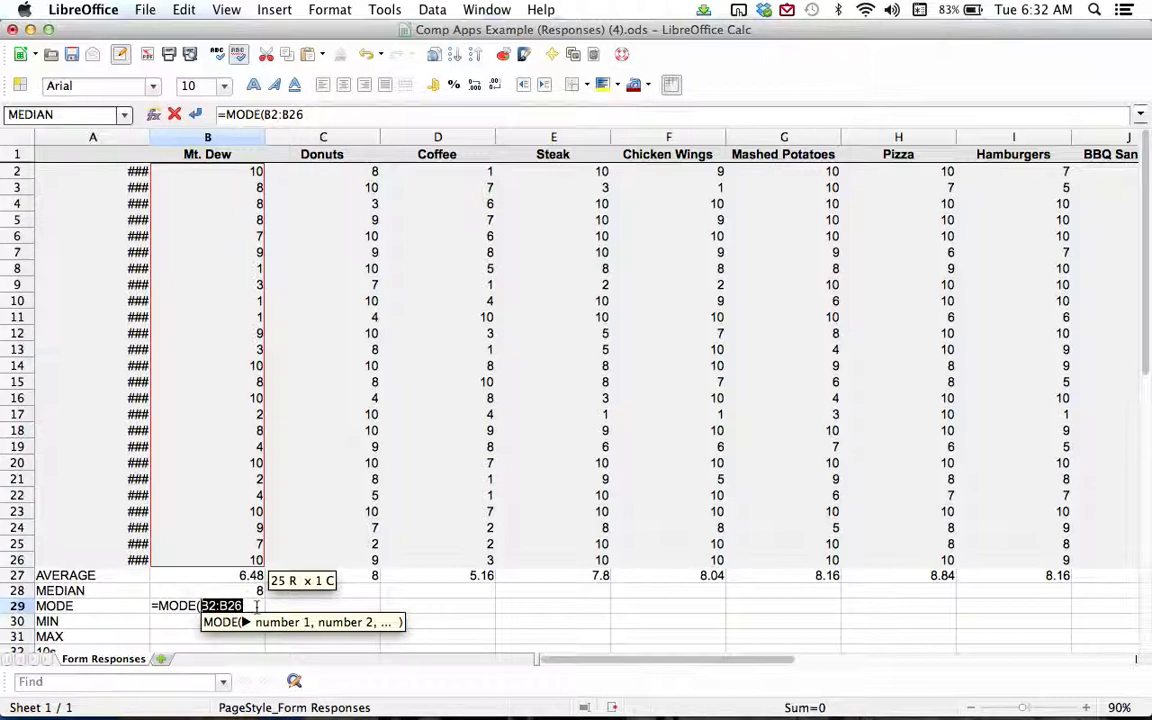
{"action": "key", "text": "Return"}
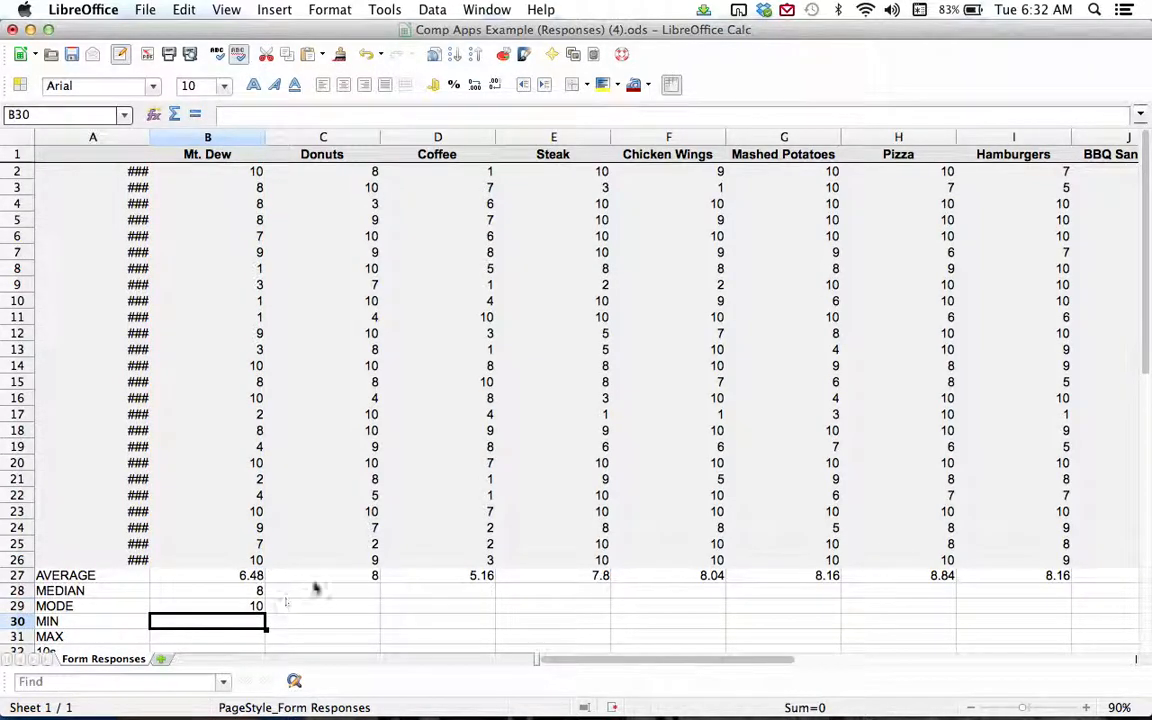
Calculate the Mt. Dew minimum in cell B30 with the formula =MIN(B2:B26)
{"action": "left_click_drag", "start_coordinate": [1146, 340], "coordinate": [1143, 369]}
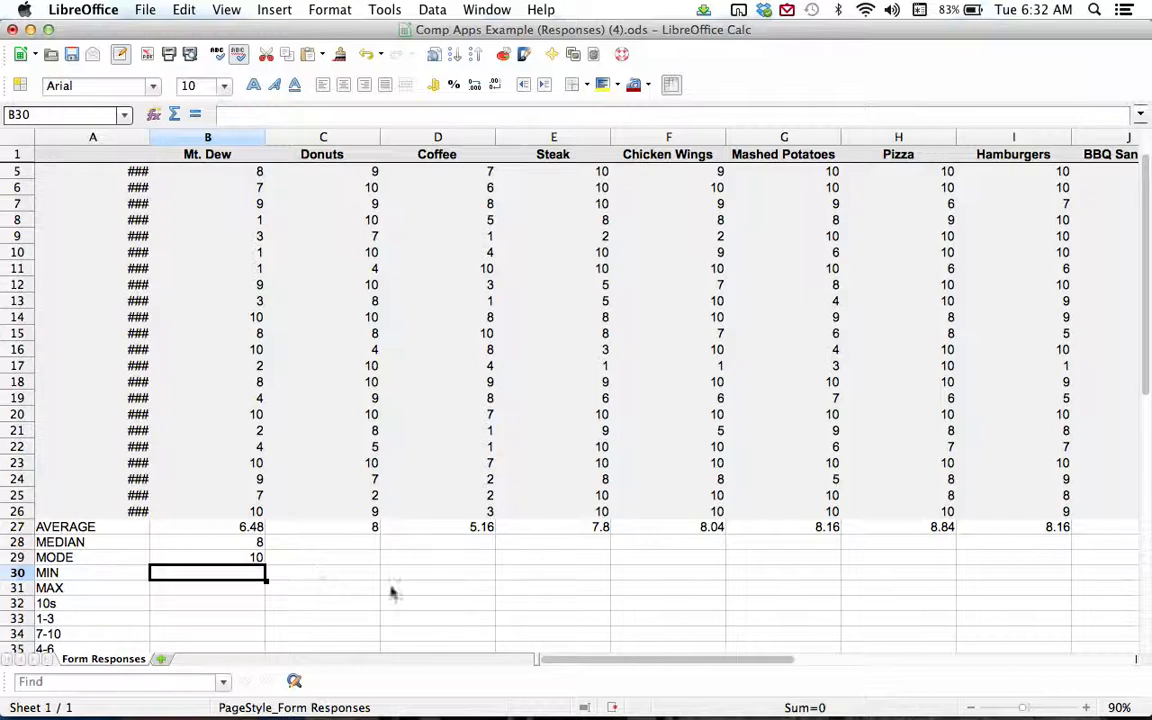
{"action": "left_click", "coordinate": [970, 707]}
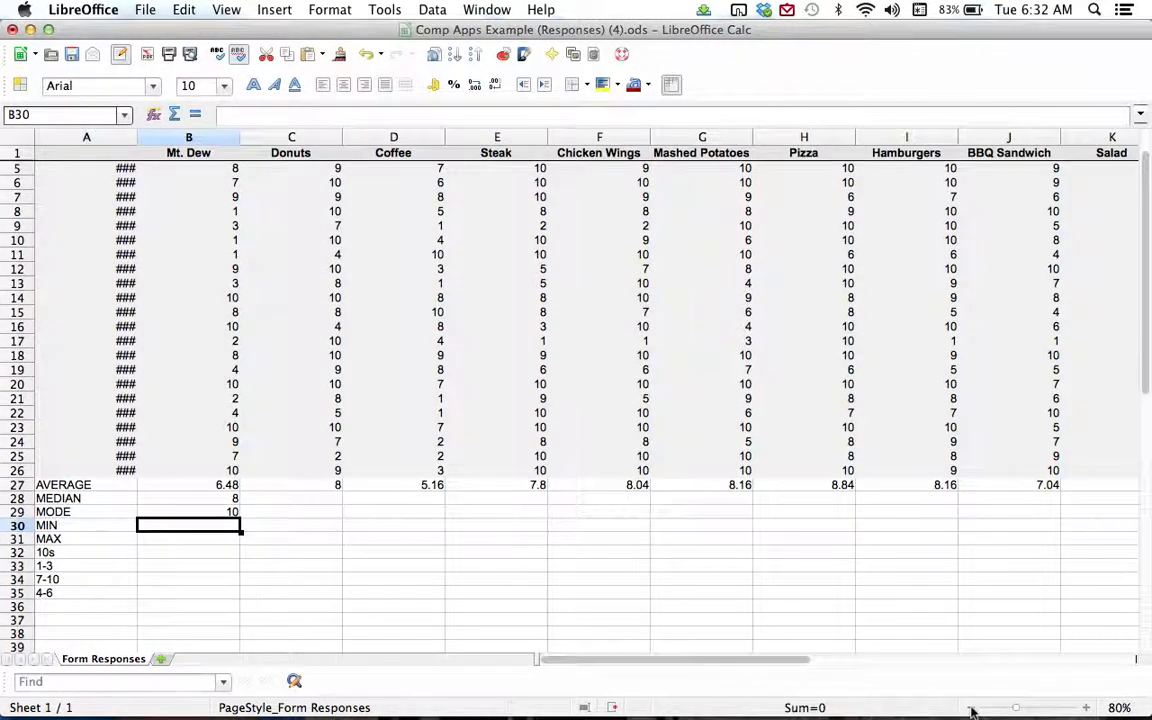
{"action": "left_click_drag", "start_coordinate": [1144, 372], "coordinate": [1141, 342]}
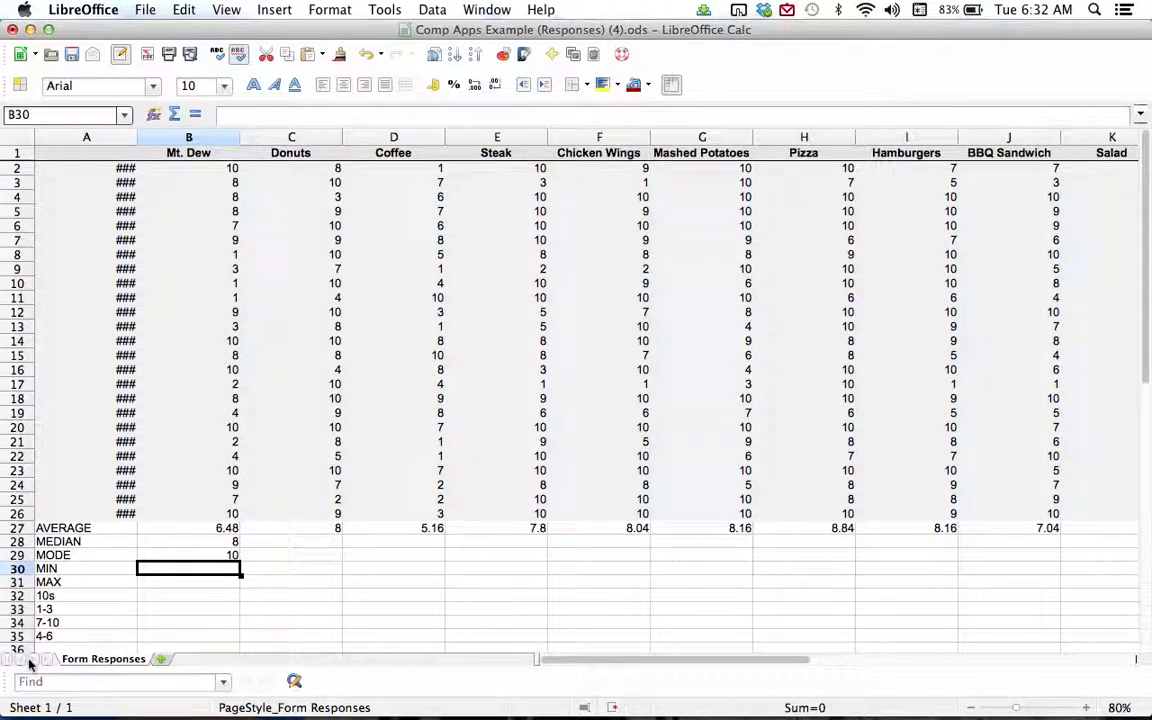
{"action": "type", "text": "=MIN"}
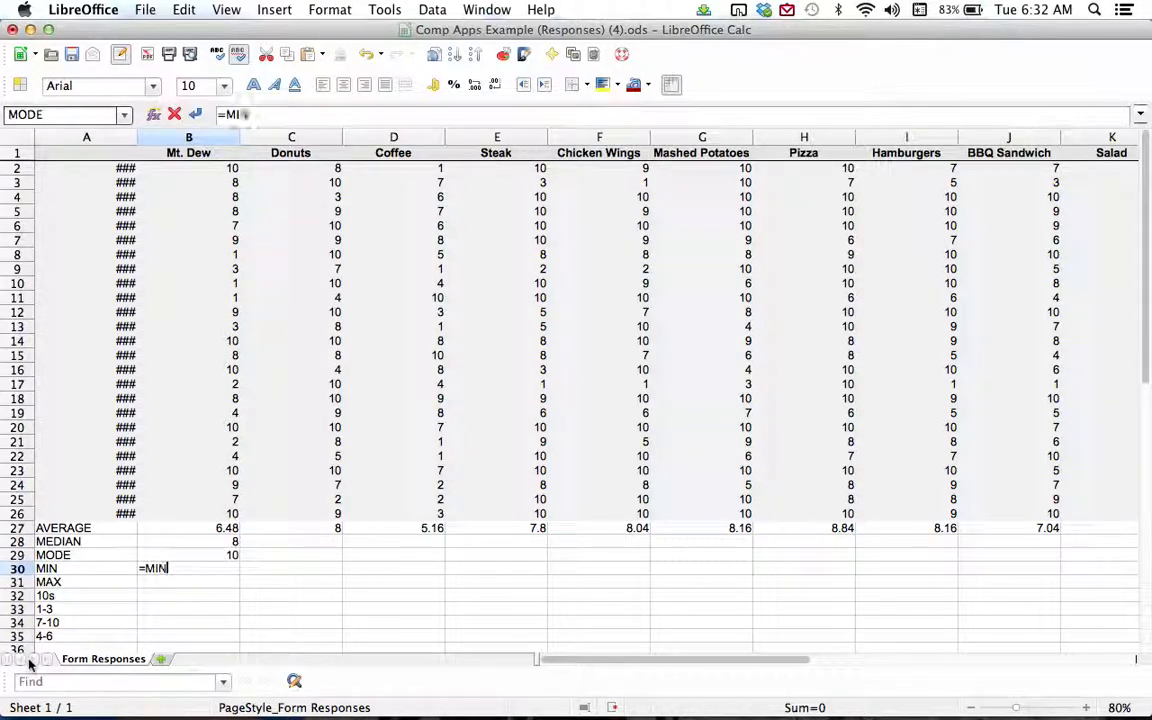
{"action": "type", "text": "("}
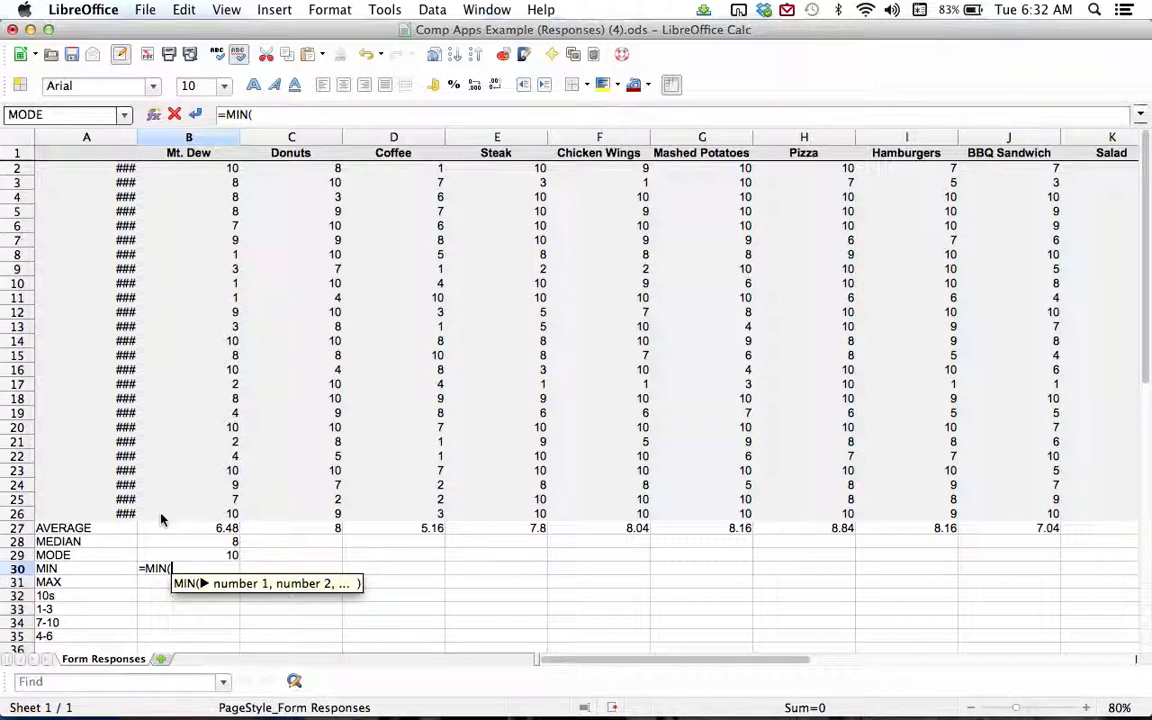
{"action": "left_click_drag", "start_coordinate": [180, 514], "coordinate": [223, 174]}
{"action": "key", "text": "Return"}
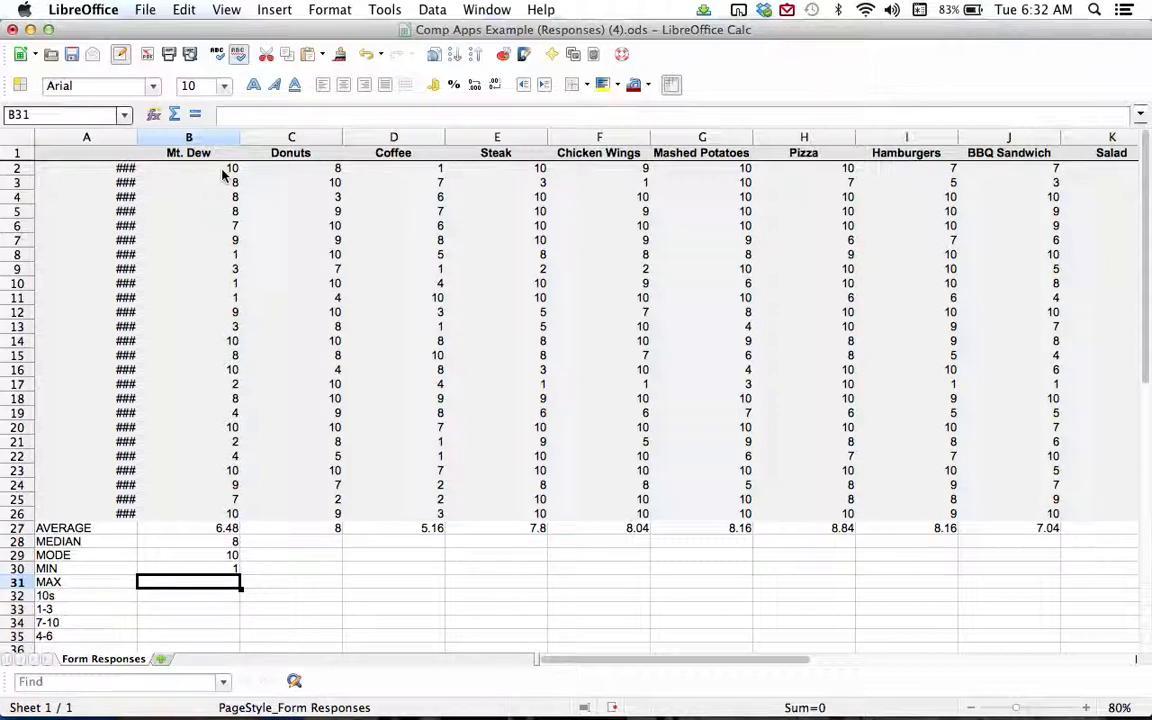
Calculate the Mt. Dew maximum in cell B31 with the formula =MAX(B2:B26)
{"action": "type", "text": "=MAX("}
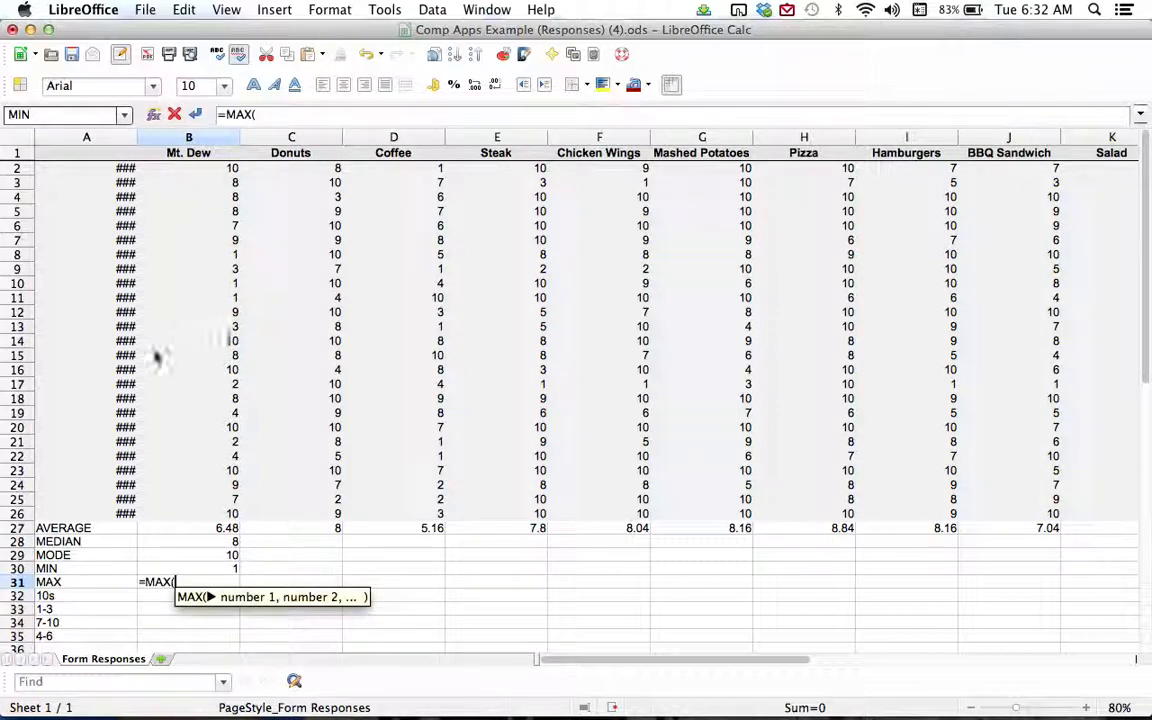
{"action": "left_click_drag", "start_coordinate": [180, 519], "coordinate": [221, 176]}
{"action": "key", "text": "Return"}
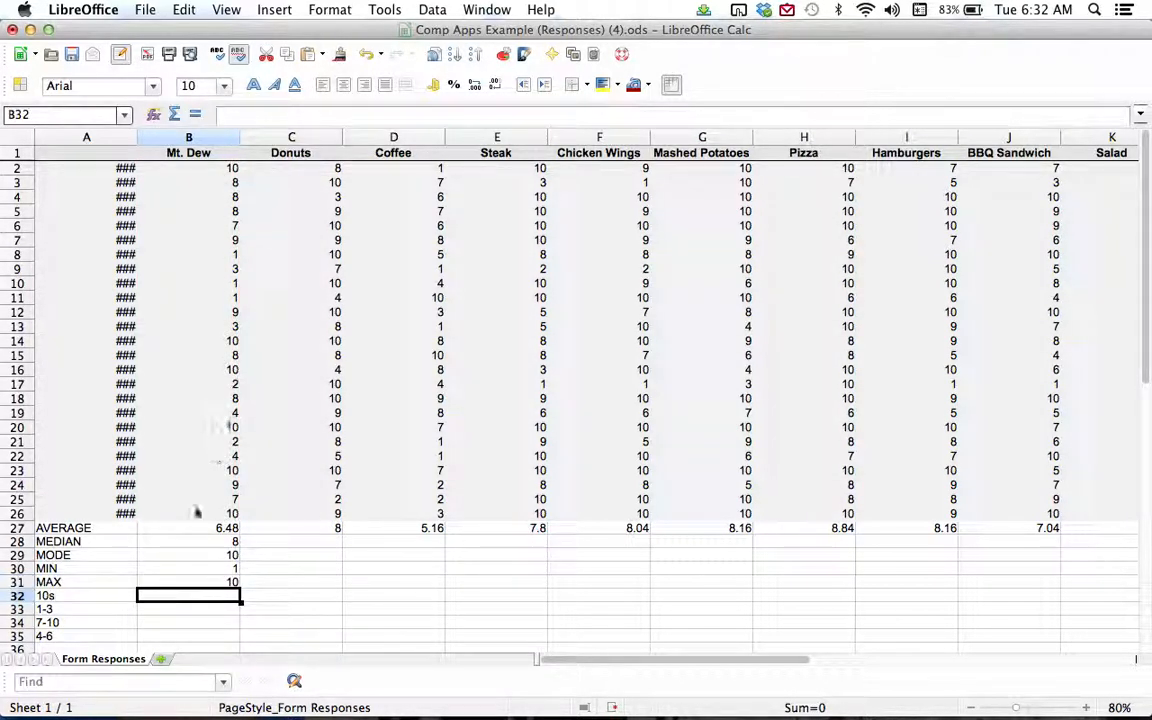
Fill the maximum formula from B31 across to K31 and the minimum formula from B30 across to L30
{"action": "left_click", "coordinate": [199, 587]}
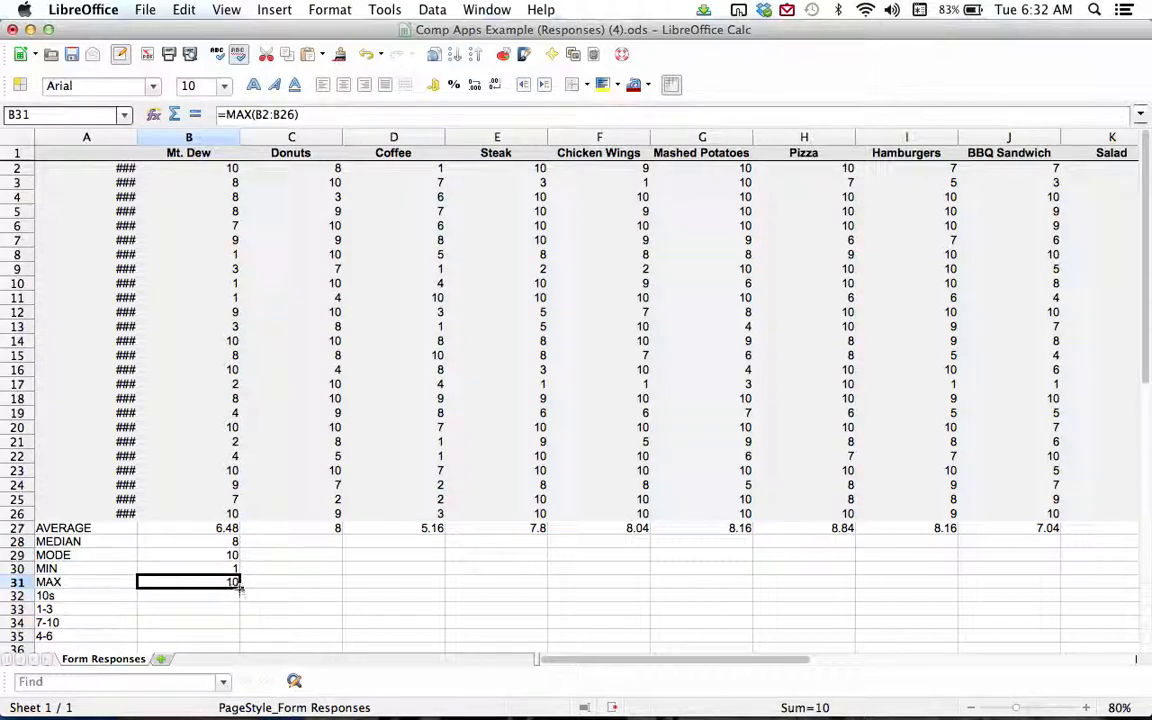
{"action": "left_click_drag", "start_coordinate": [239, 587], "coordinate": [1126, 605]}
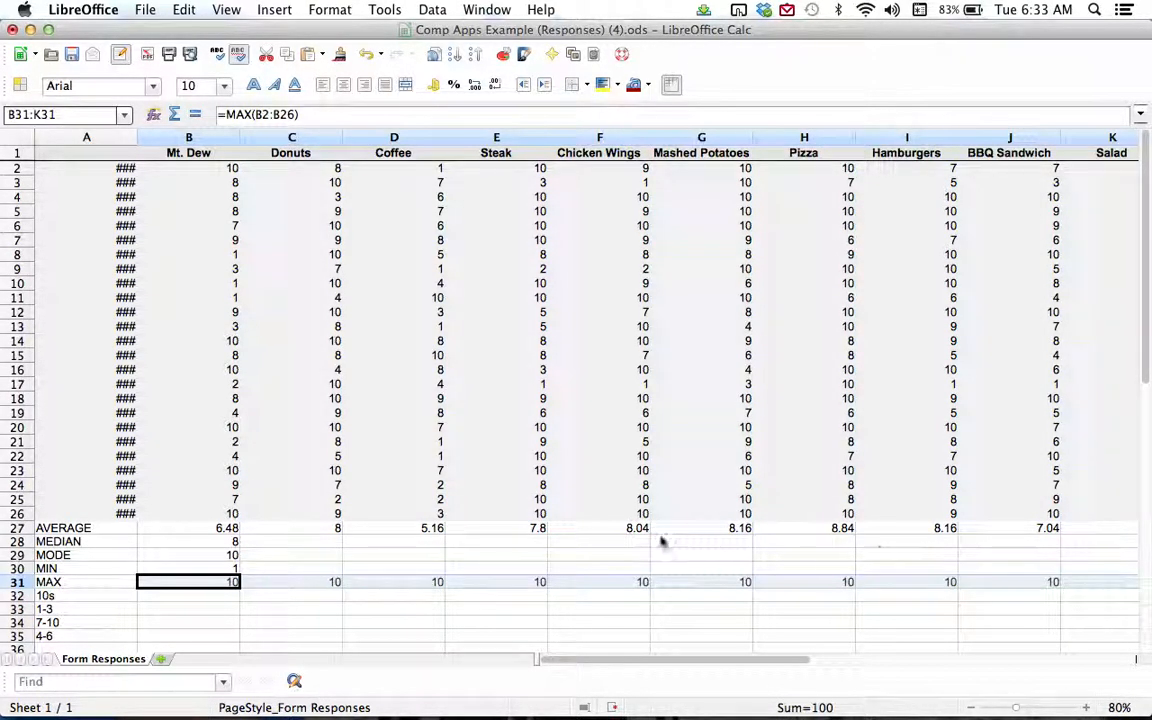
{"action": "left_click", "coordinate": [233, 569]}
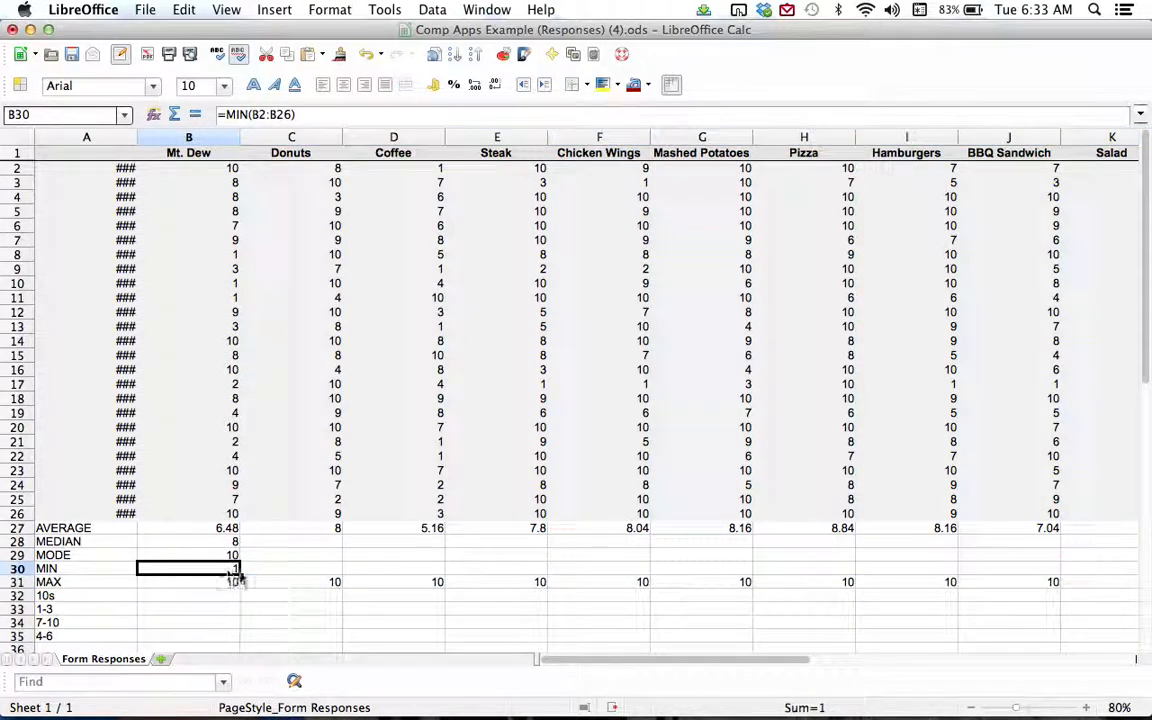
{"action": "left_click_drag", "start_coordinate": [240, 575], "coordinate": [1025, 572]}
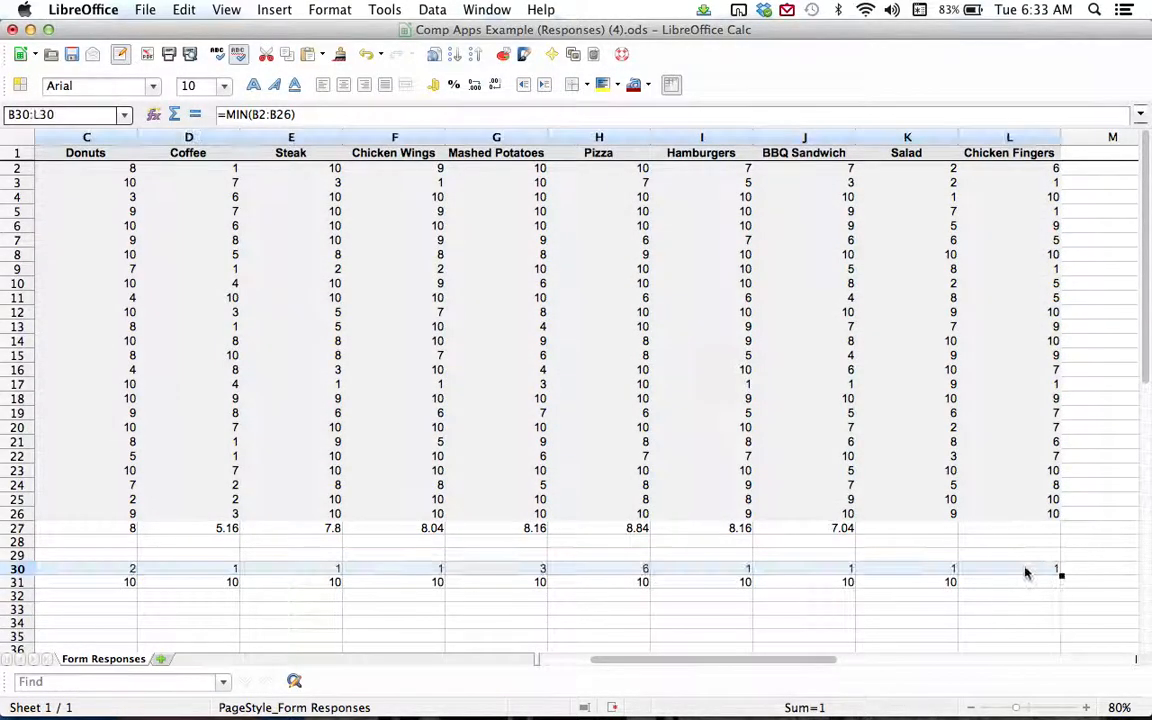
Extend the maximum formula from K31 to L31 and the average formula from J27 across to L27
{"action": "left_click", "coordinate": [945, 583]}
{"action": "left_click_drag", "start_coordinate": [957, 588], "coordinate": [1028, 590]}
{"action": "left_click", "coordinate": [815, 529]}
{"action": "left_click_drag", "start_coordinate": [856, 535], "coordinate": [1031, 540]}
Fill the median and mode formulas from B28:B29 across to column L
{"action": "scroll", "coordinate": [583, 590], "scroll_direction": "left", "scroll_amount": 2}
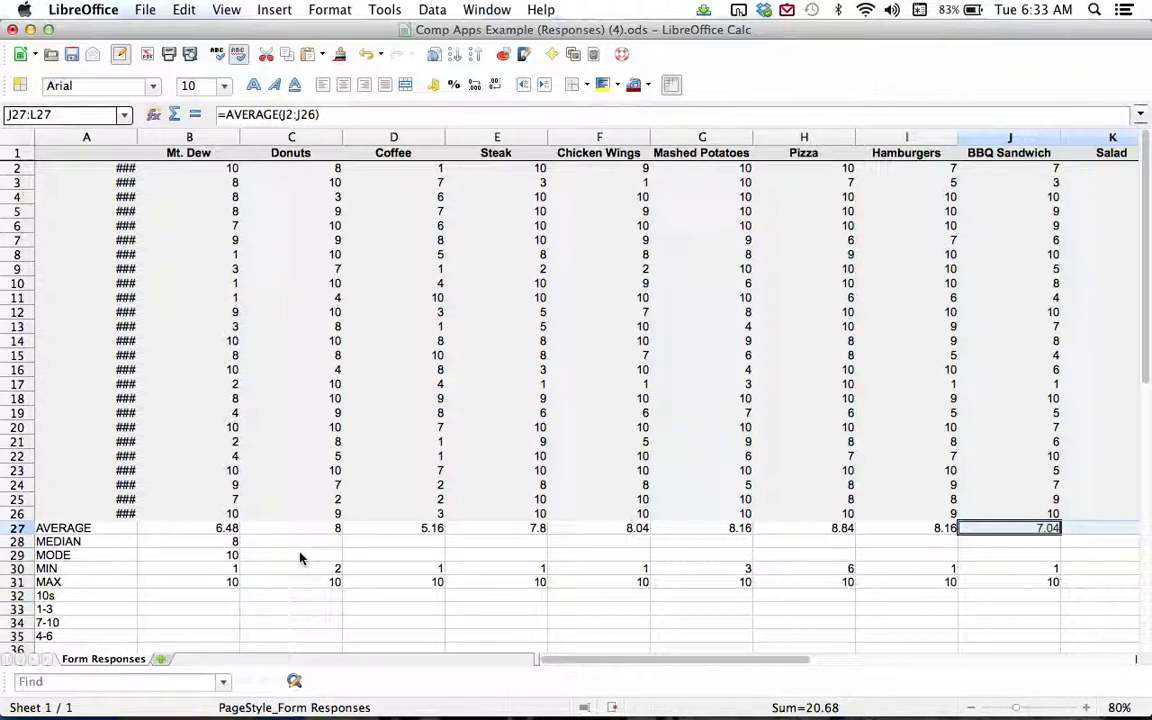
{"action": "left_click", "coordinate": [224, 530]}
{"action": "left_click_drag", "start_coordinate": [224, 545], "coordinate": [626, 564]}
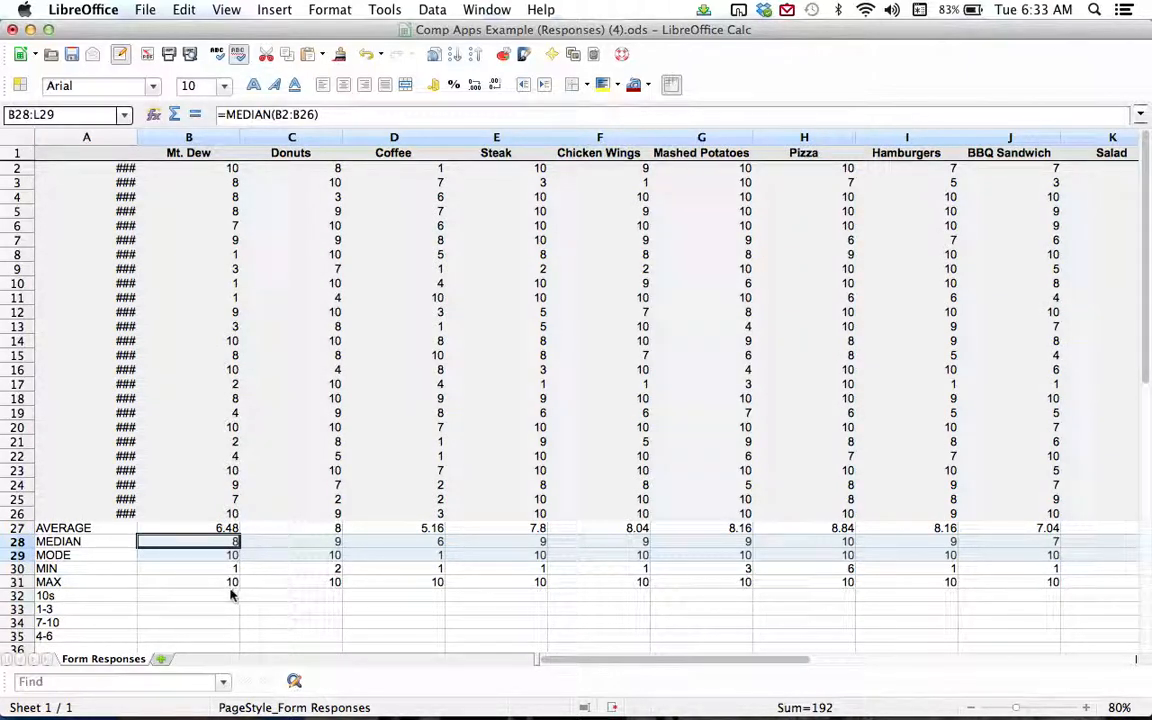
Count the Mt. Dew ratings of 10 in cell B32 with =COUNTIF(B2:B26,10) and fill the formula across to L32
{"action": "left_click", "coordinate": [187, 597]}
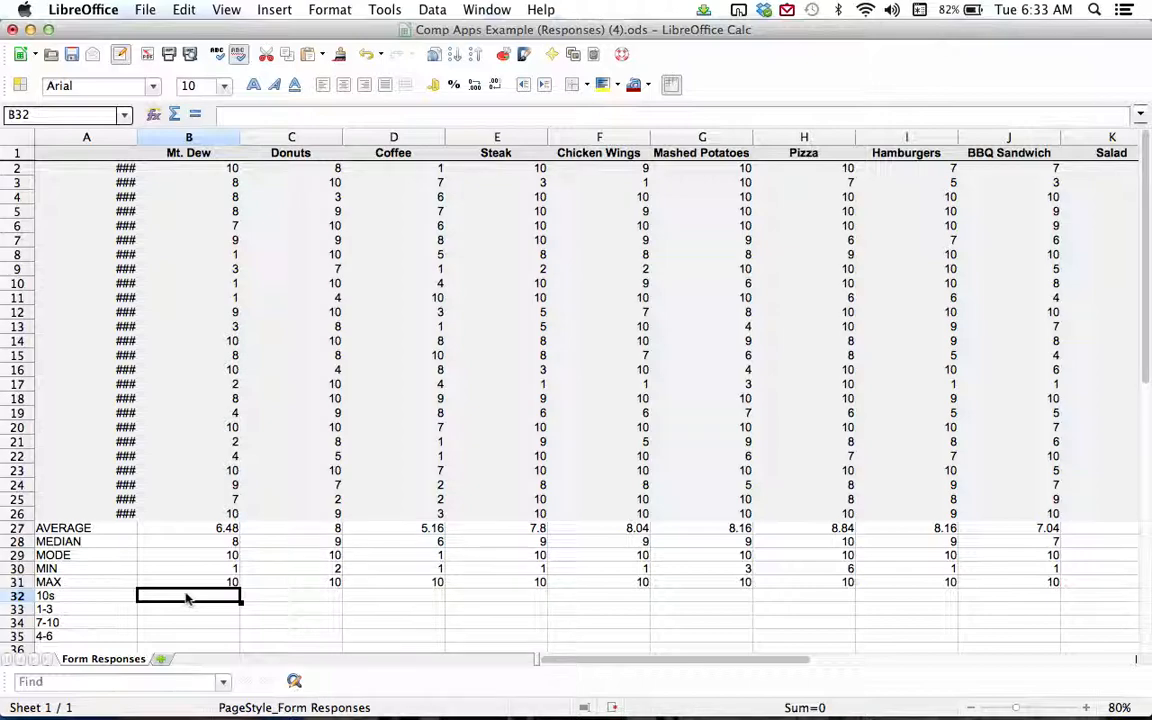
{"action": "type", "text": "="}
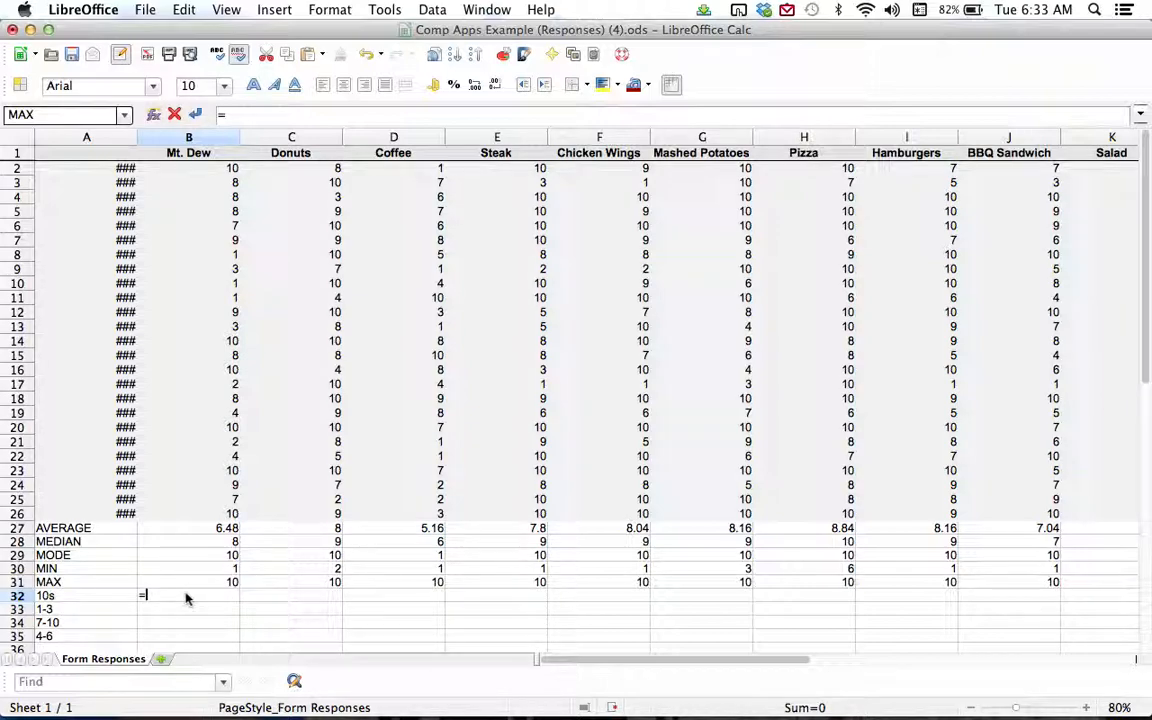
{"action": "type", "text": "COU"}
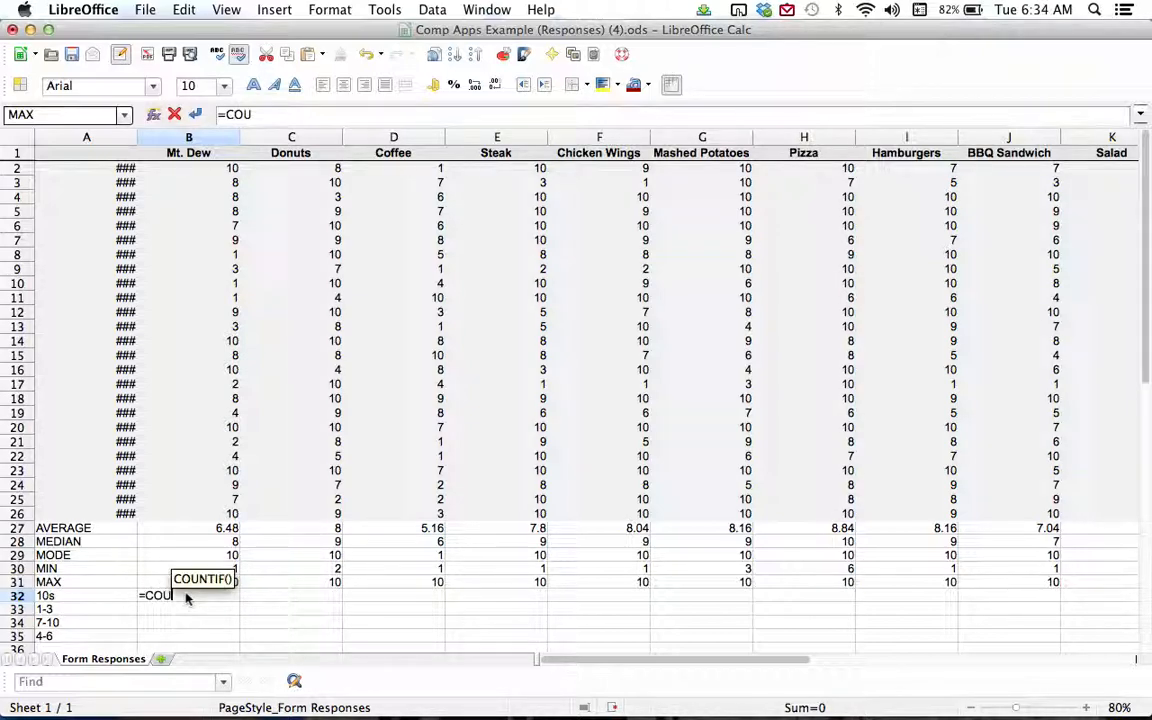
{"action": "type", "text": "NTIF("}
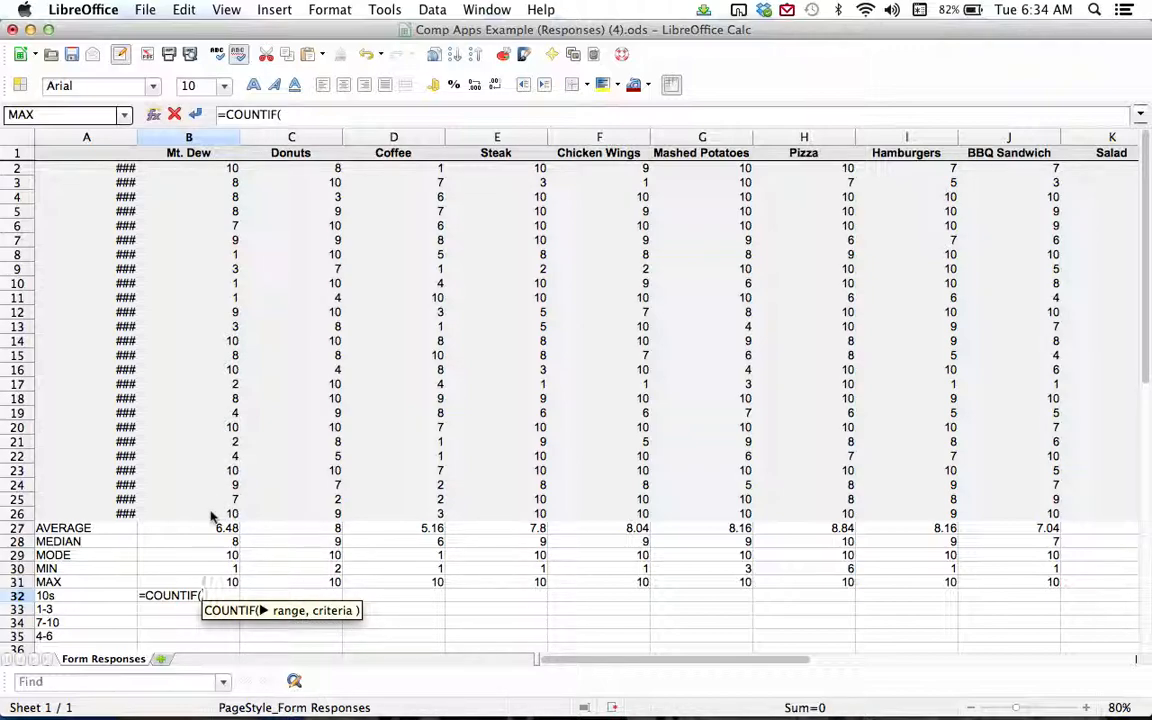
{"action": "left_click_drag", "start_coordinate": [212, 515], "coordinate": [214, 172]}
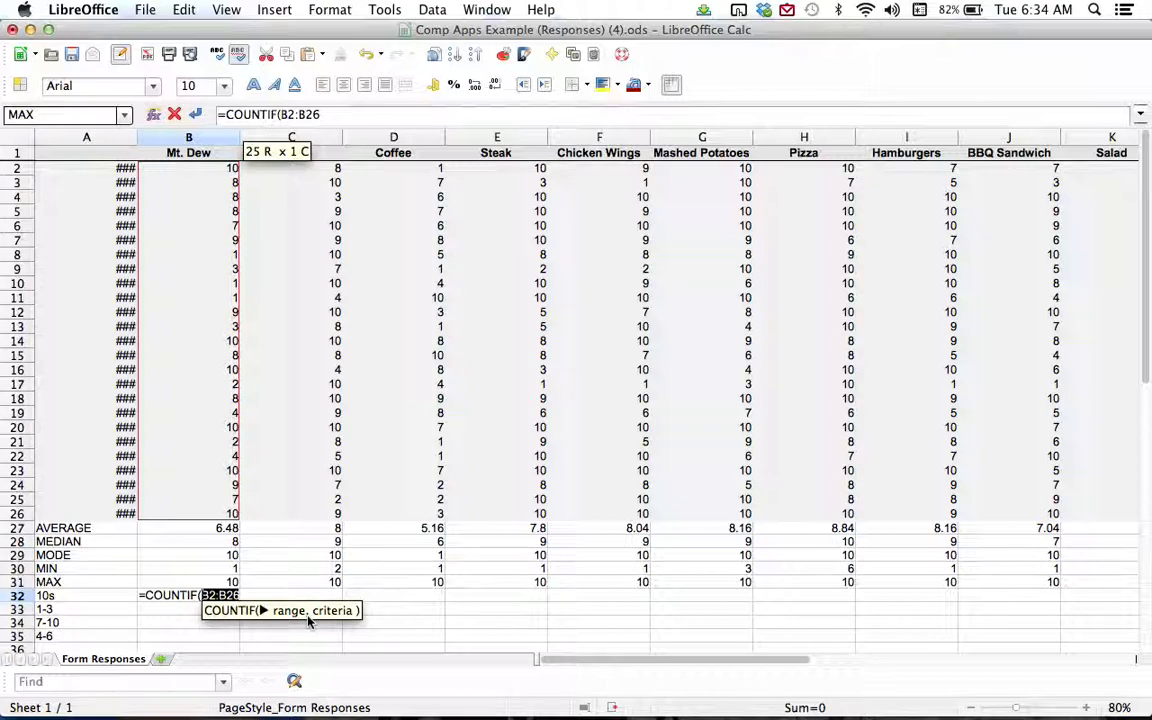
{"action": "type", "text": ","}
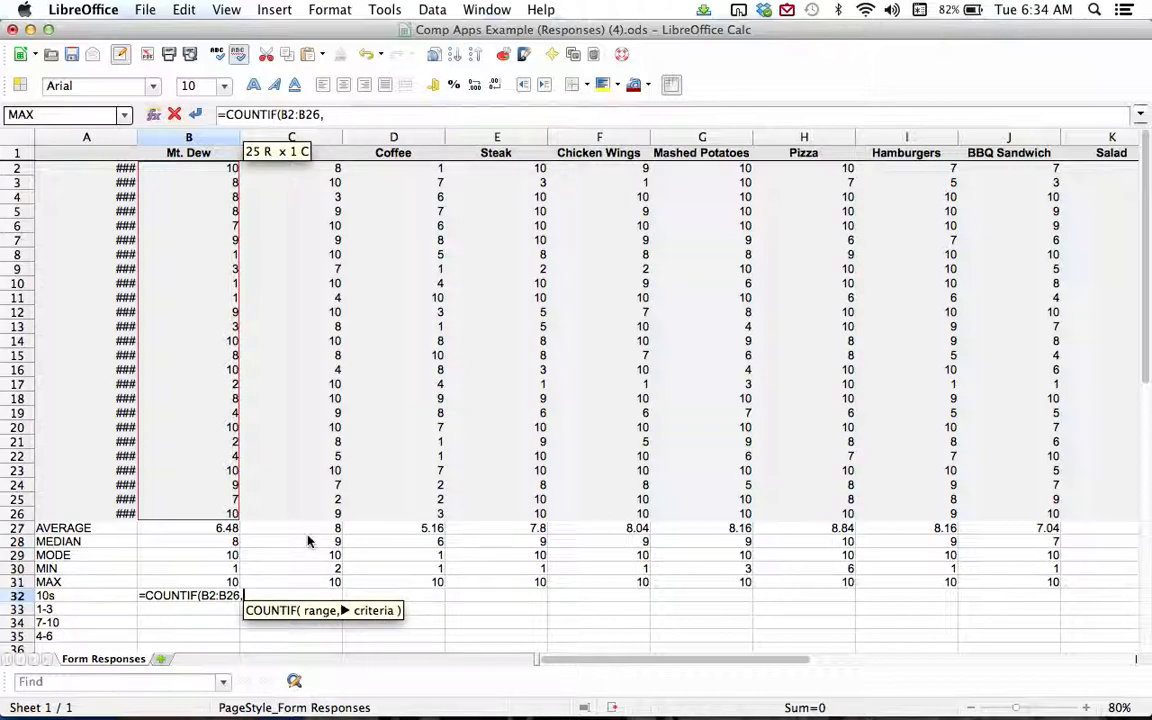
{"action": "type", "text": "10"}
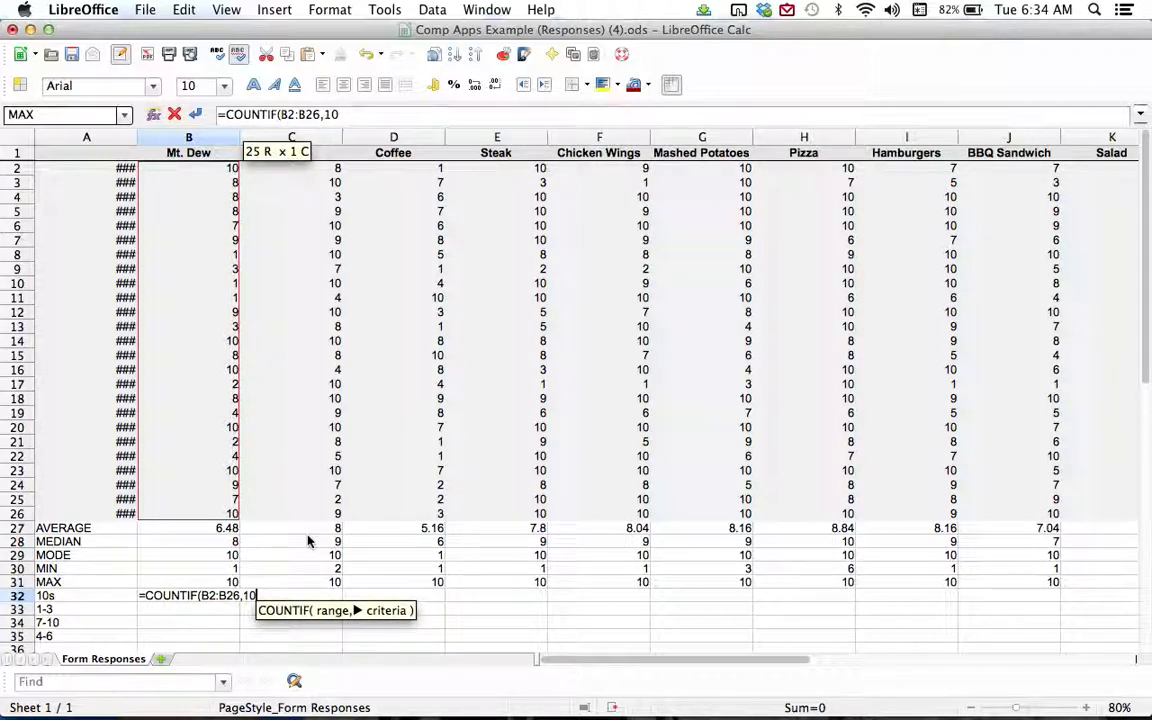
{"action": "type", "text": ")"}
{"action": "key", "text": "Return"}
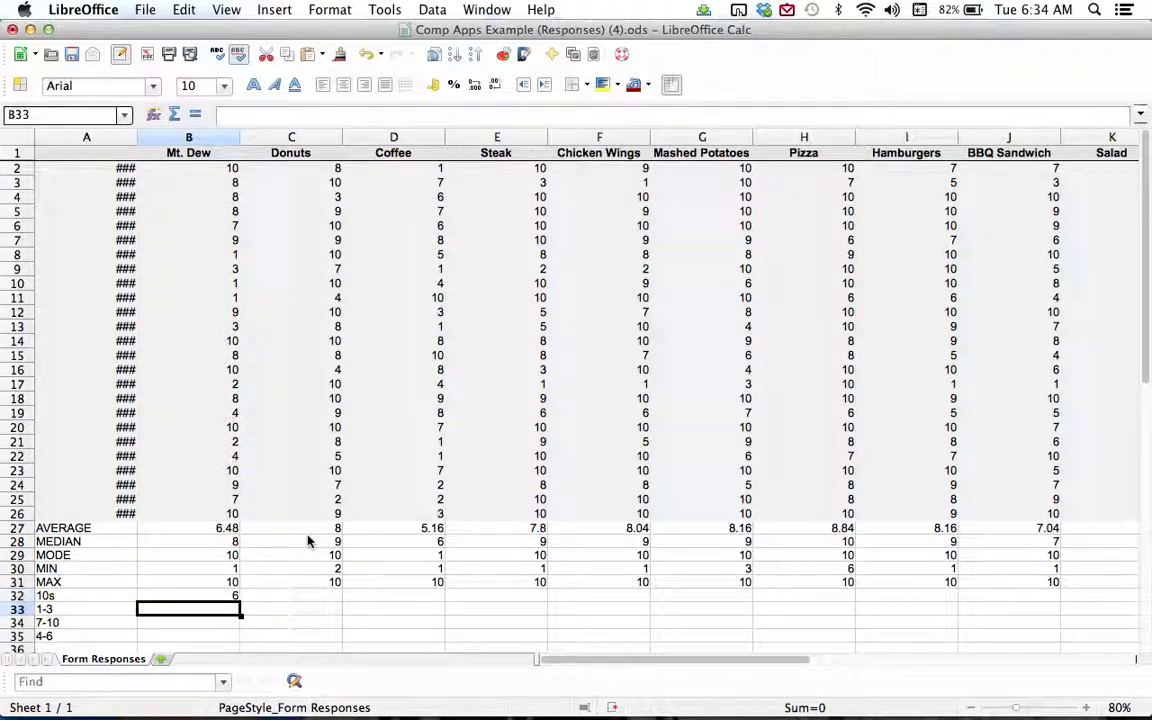
{"action": "left_click", "coordinate": [234, 595]}
{"action": "mouse_move", "coordinate": [240, 598]}
{"action": "left_mouse_down"}
{"action": "mouse_move", "coordinate": [1143, 597]}
{"action": "mouse_move", "coordinate": [242, 597]}
{"action": "left_mouse_up"}
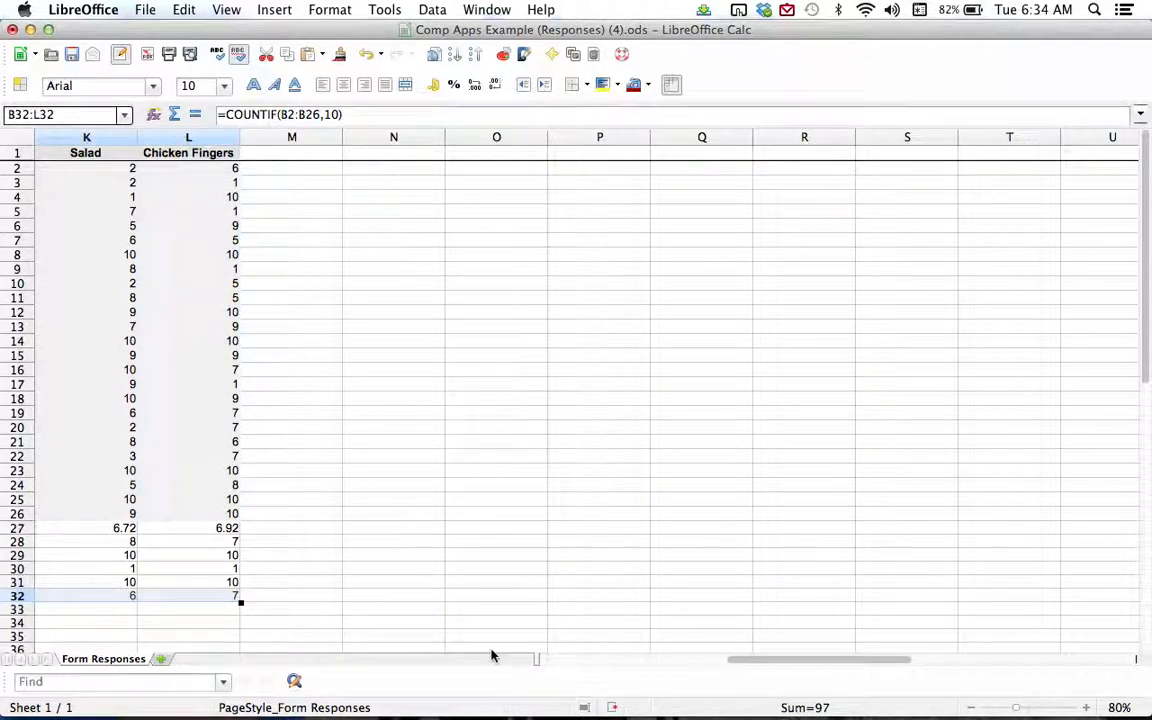
Count the Mt. Dew ratings from 1 to 3 in cell B33 with =COUNTIF(B2:B26,"<=3")
{"action": "left_click_drag", "start_coordinate": [758, 662], "coordinate": [602, 672]}
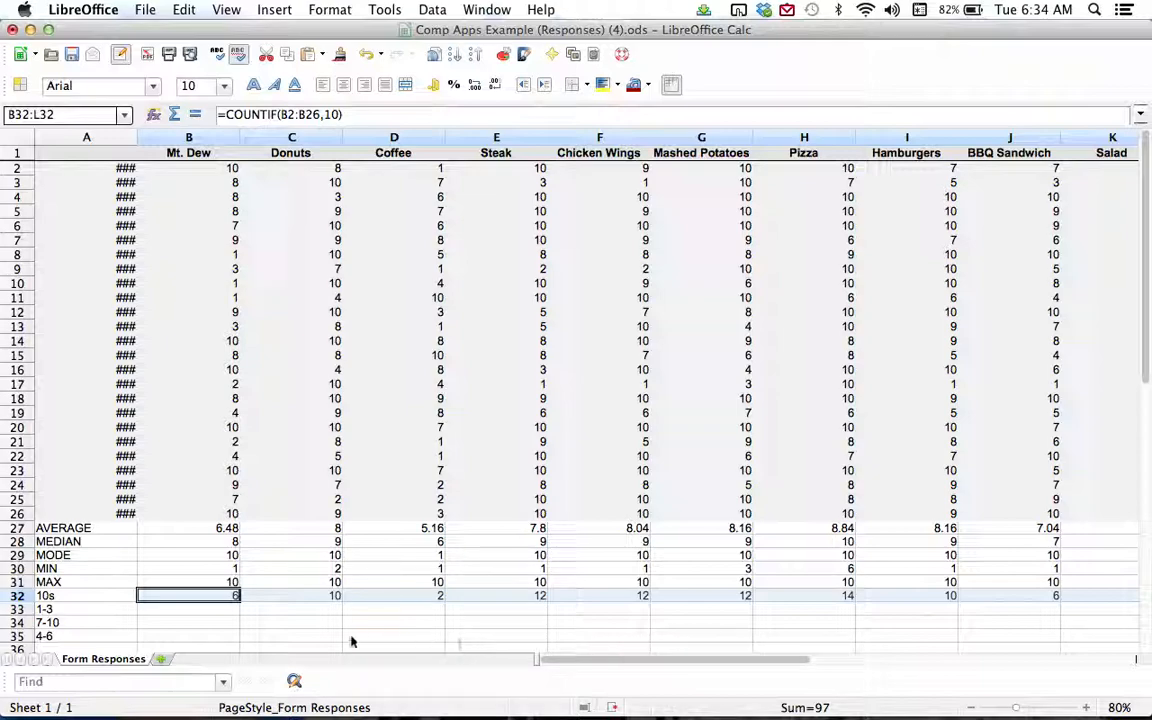
{"action": "left_click", "coordinate": [203, 610]}
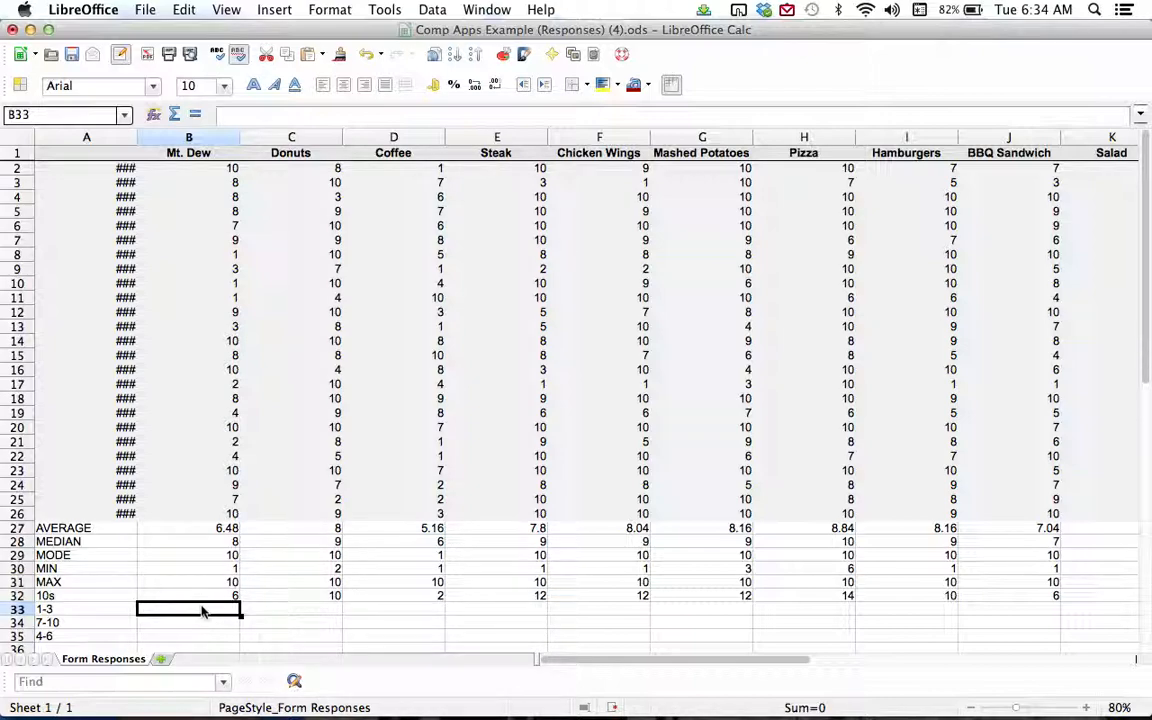
{"action": "type", "text": "=COUNTIF("}
{"action": "left_click_drag", "start_coordinate": [216, 515], "coordinate": [210, 170]}
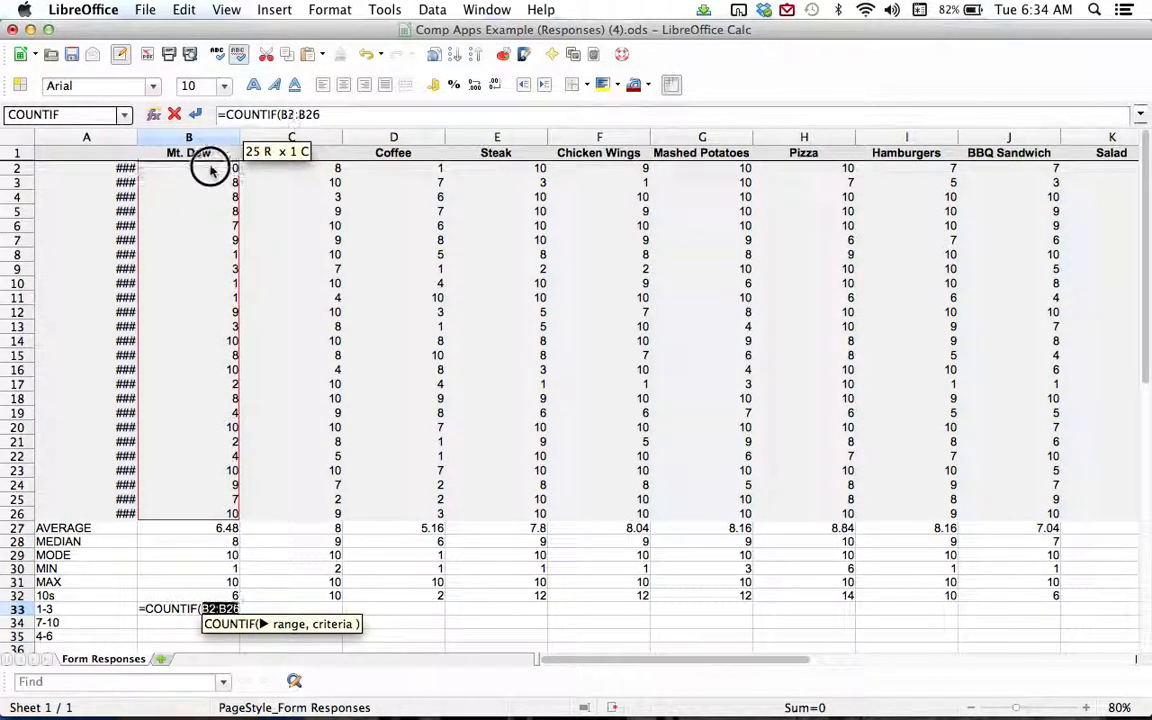
{"action": "type", "text": ","}
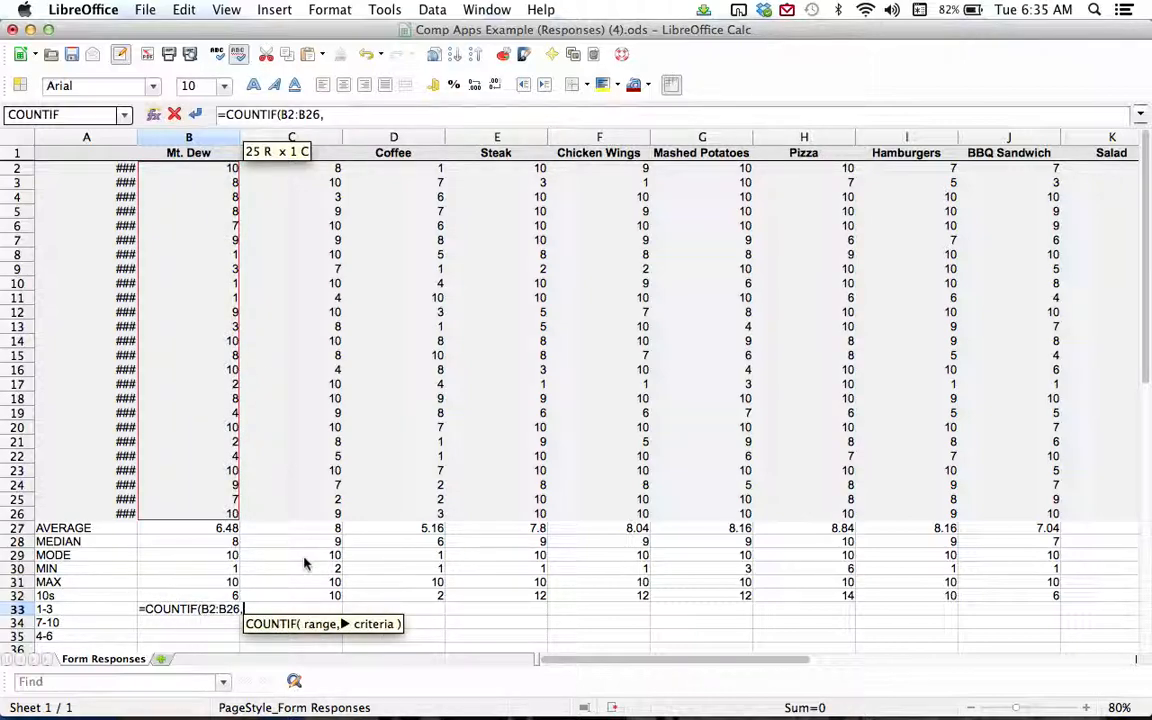
{"action": "type", "text": "<"}
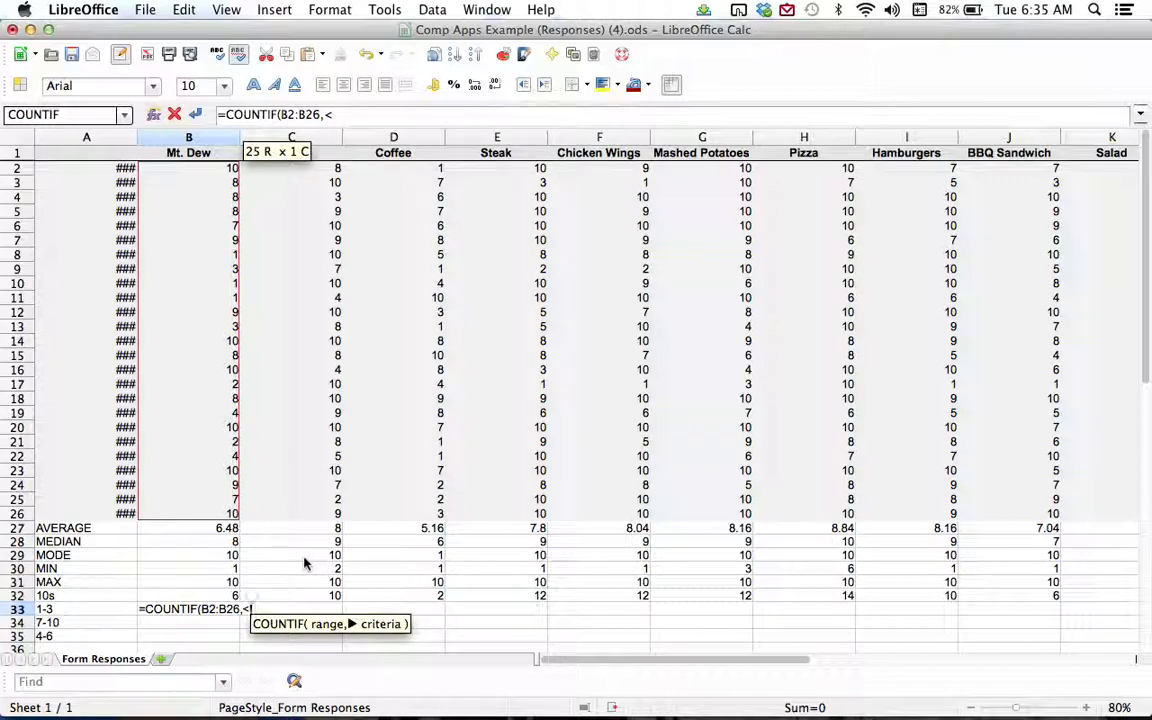
{"action": "type", "text": "=3"}
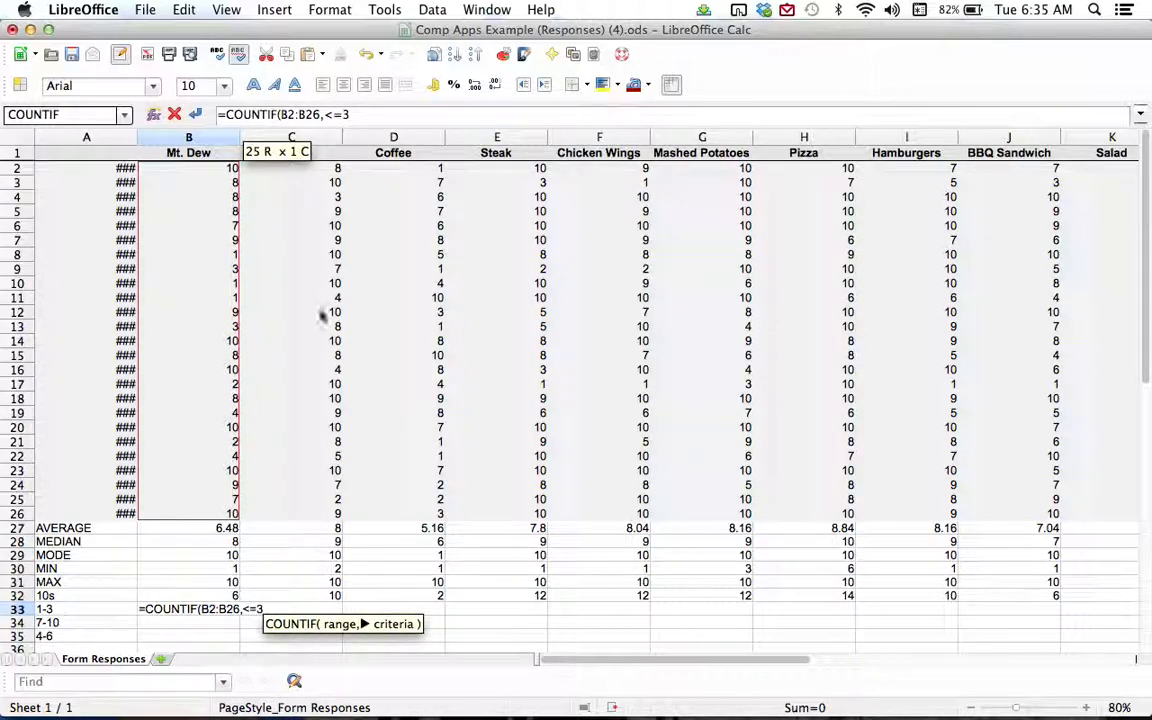
{"action": "left_click", "coordinate": [325, 118]}
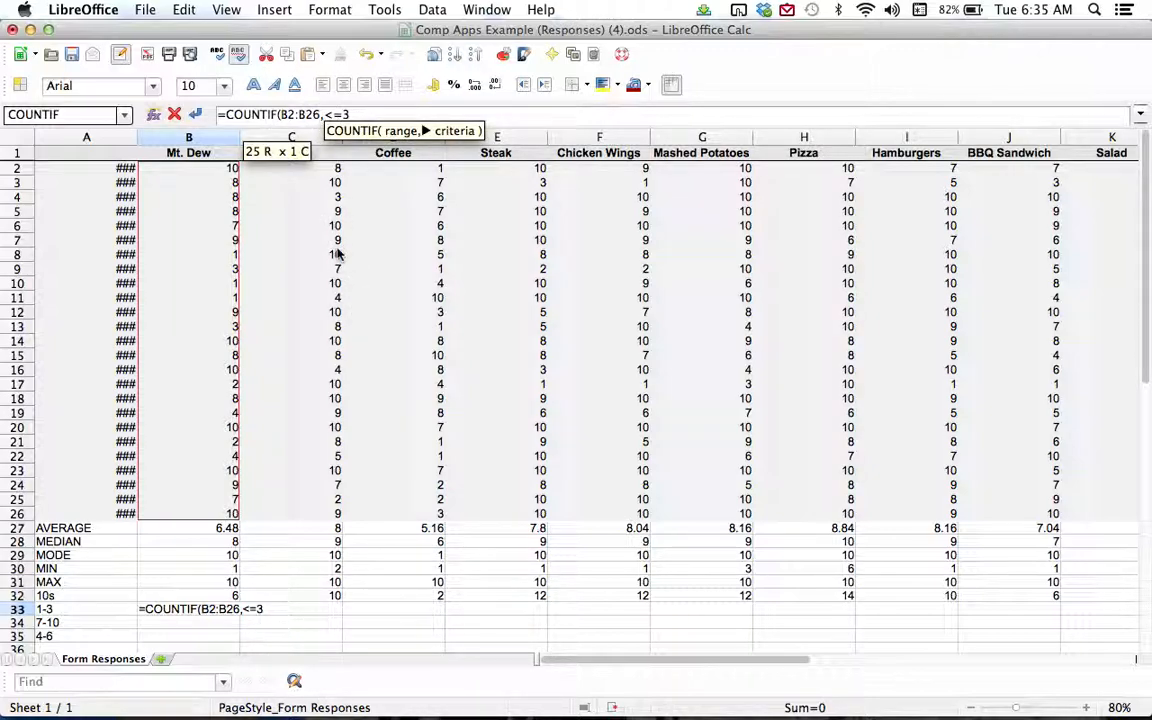
{"action": "type", "text": "\""}
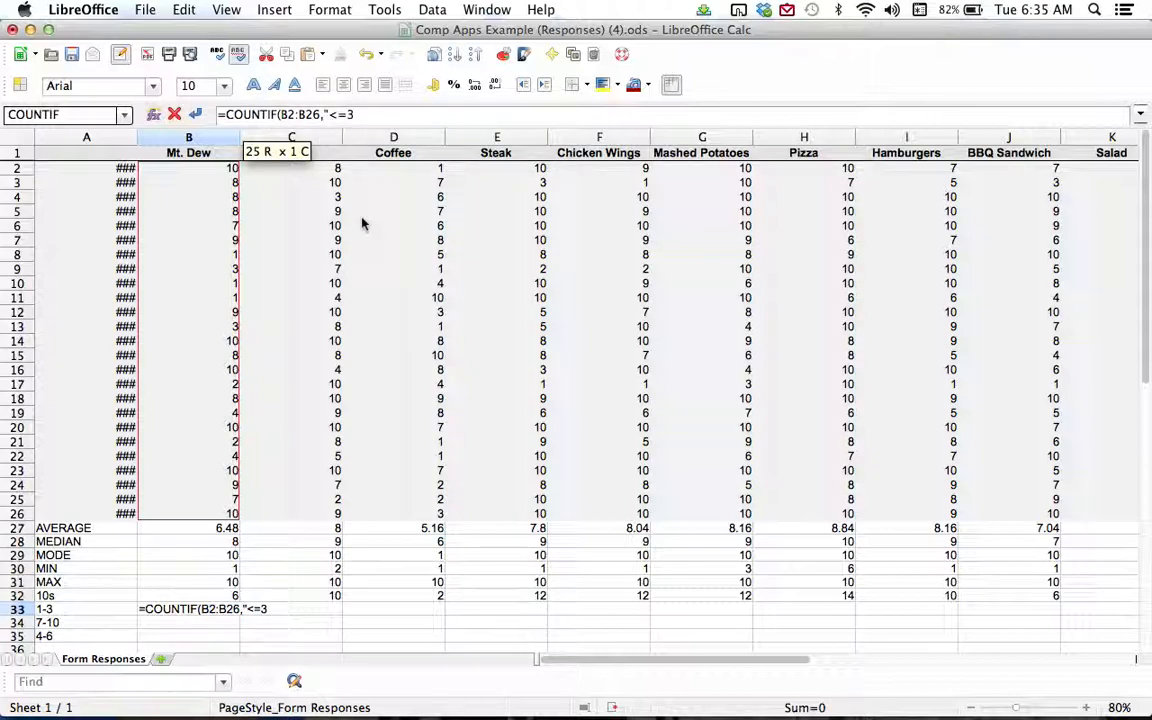
{"action": "left_click", "coordinate": [362, 116]}
{"action": "type", "text": "\""}
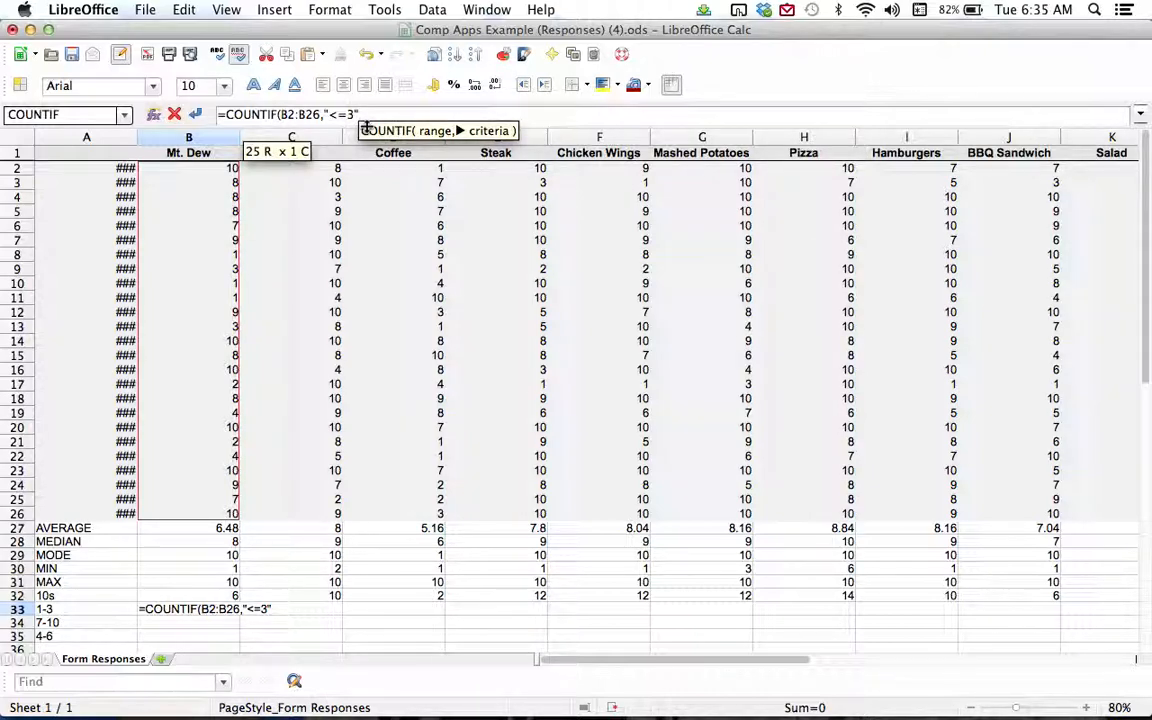
{"action": "type", "text": ")"}
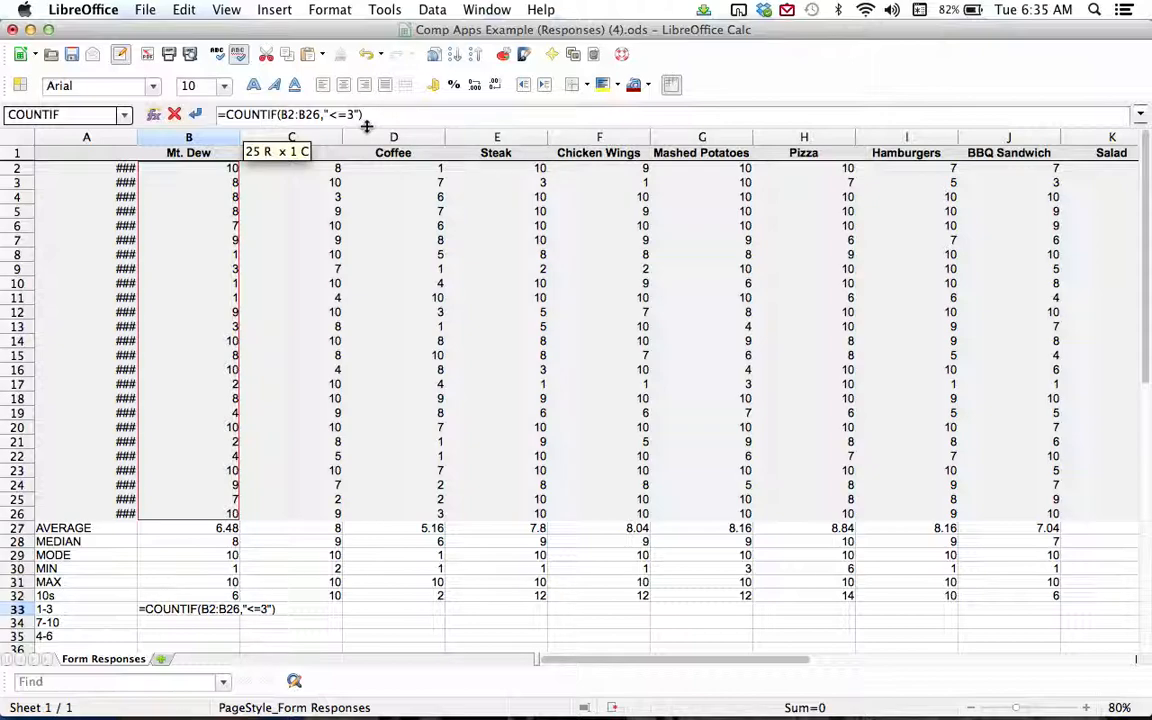
{"action": "key", "text": "Return"}
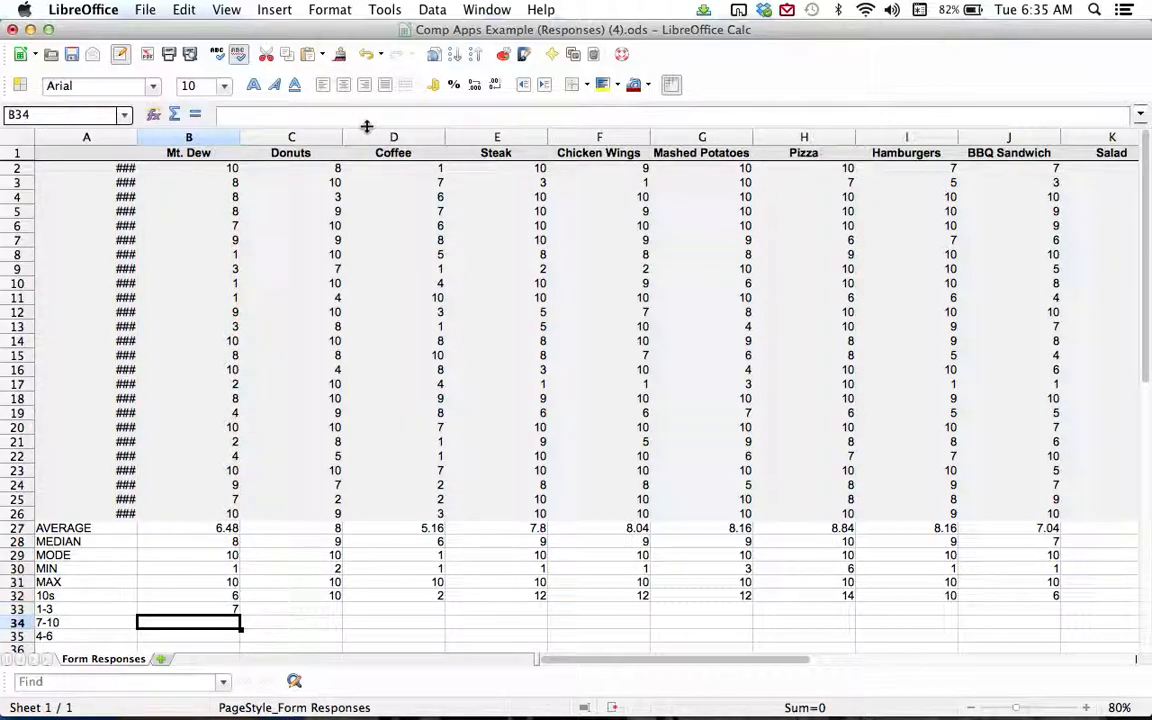
Fill the 1-3 count formula from B33 across to L33
{"action": "left_click", "coordinate": [200, 610]}
{"action": "left_click_drag", "start_coordinate": [241, 614], "coordinate": [540, 608]}
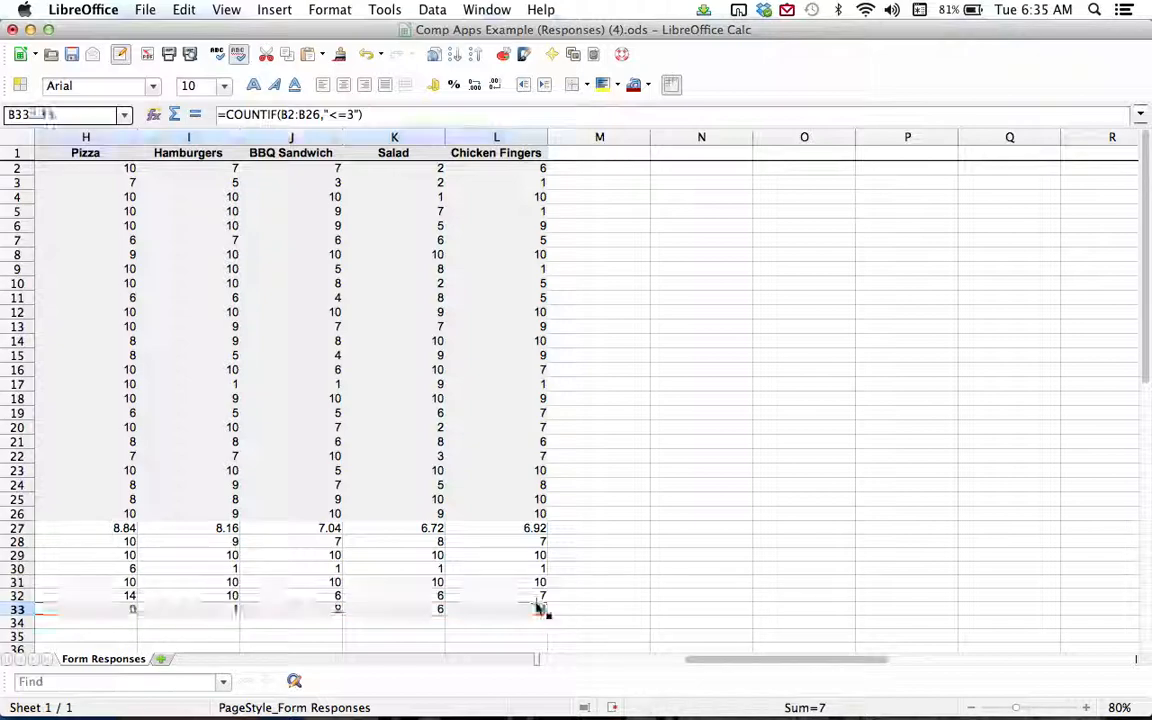
{"action": "left_click_drag", "start_coordinate": [748, 661], "coordinate": [561, 664]}
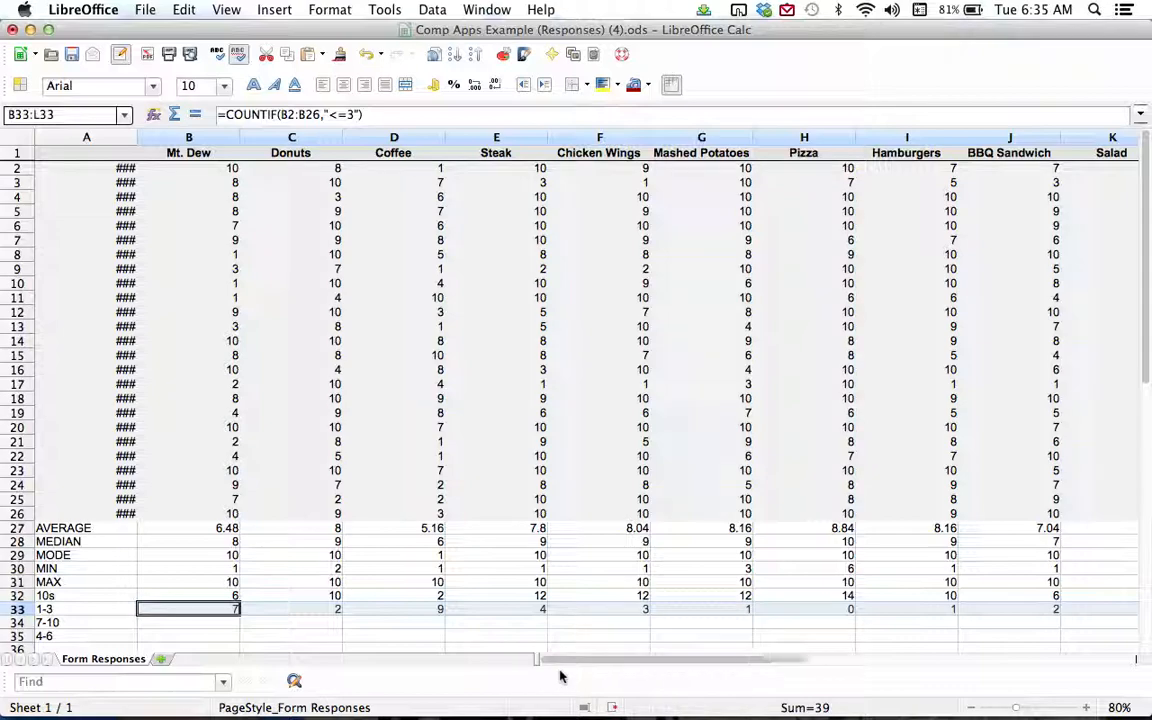
Count the Mt. Dew ratings from 7 to 10 in cell B34 with =COUNTIF(B2:B26,">=7")
{"action": "left_click", "coordinate": [203, 624]}
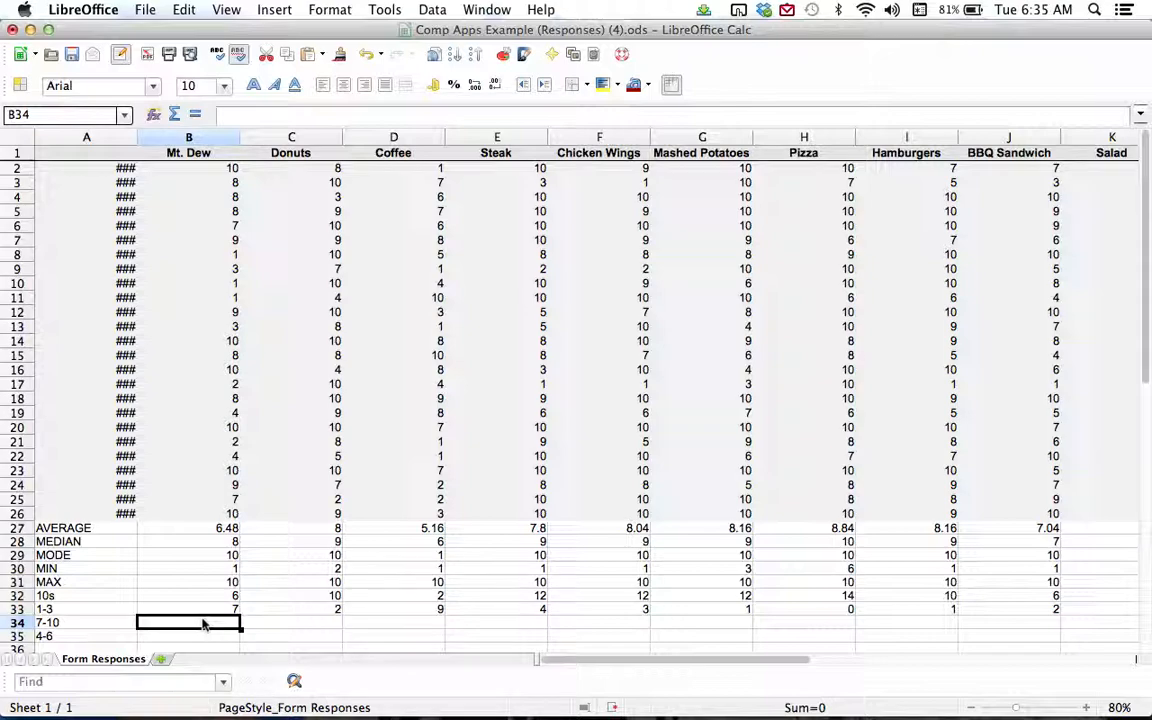
{"action": "type", "text": "=COUNTI"}
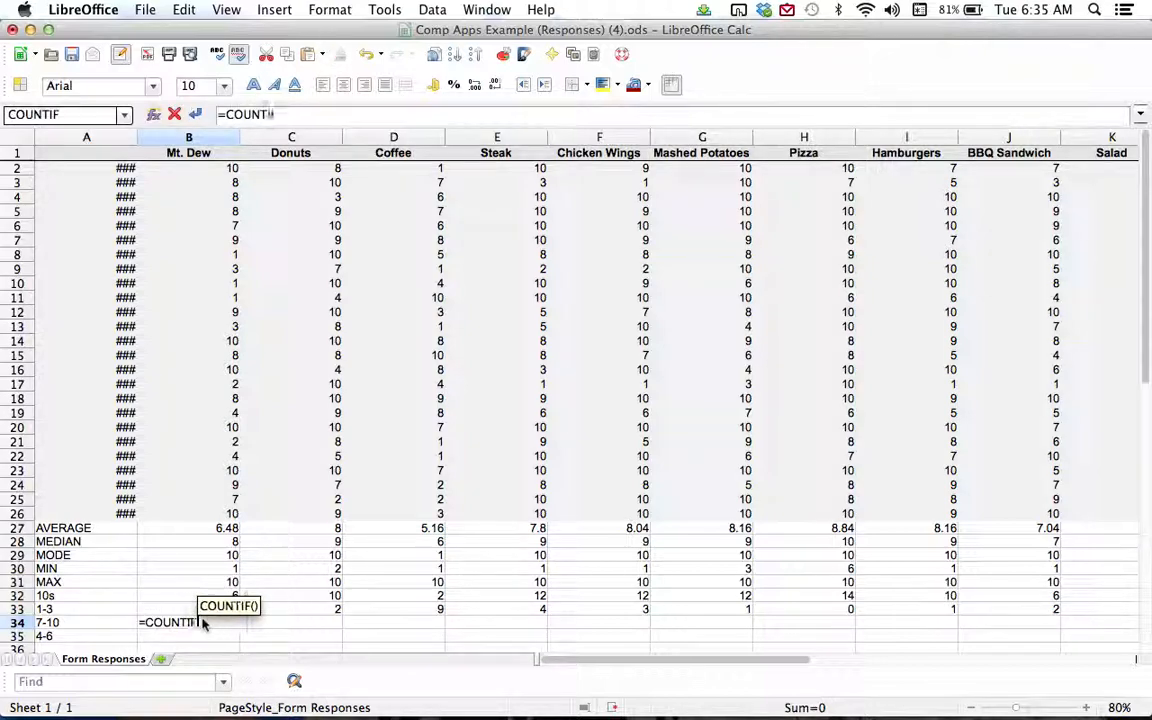
{"action": "type", "text": "F("}
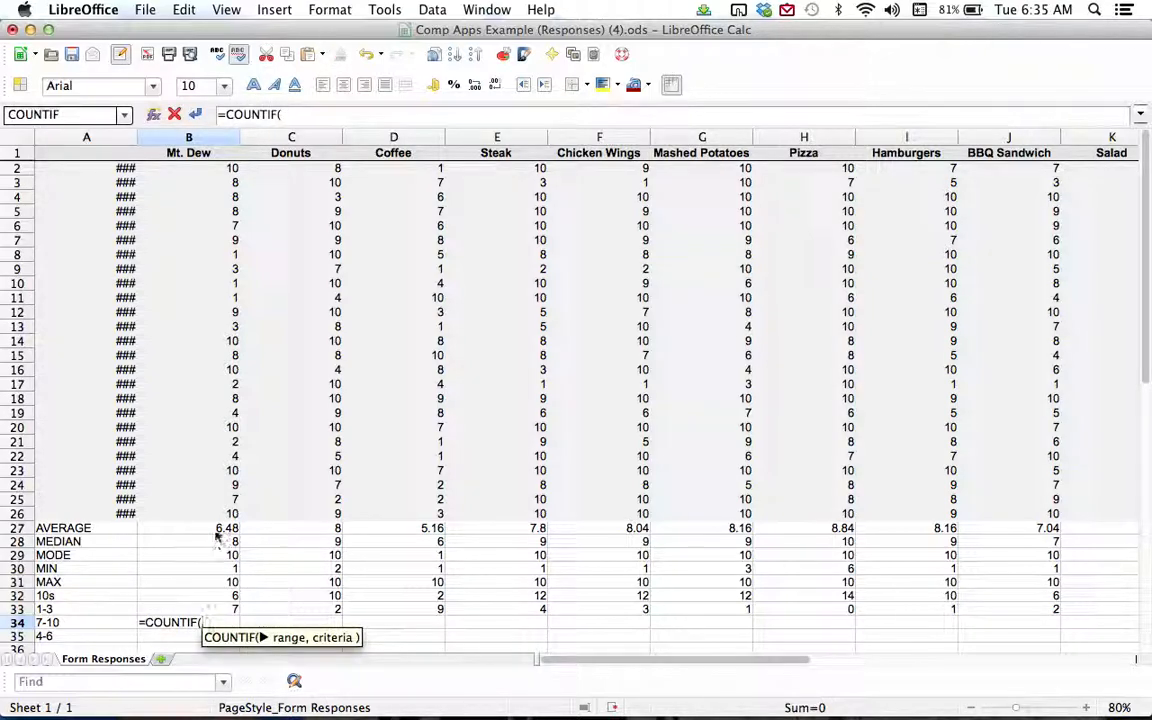
{"action": "left_click_drag", "start_coordinate": [215, 514], "coordinate": [254, 218]}
{"action": "left_click", "coordinate": [254, 218]}
{"action": "left_click_drag", "start_coordinate": [215, 168], "coordinate": [198, 514]}
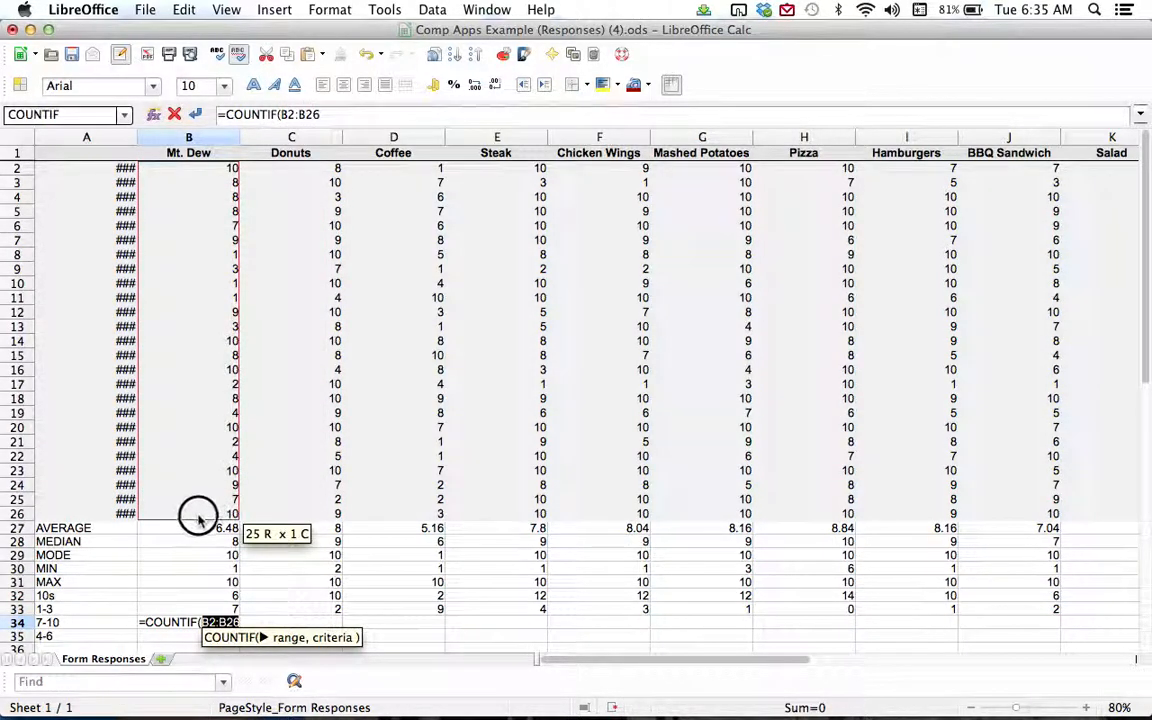
{"action": "type", "text": ","}
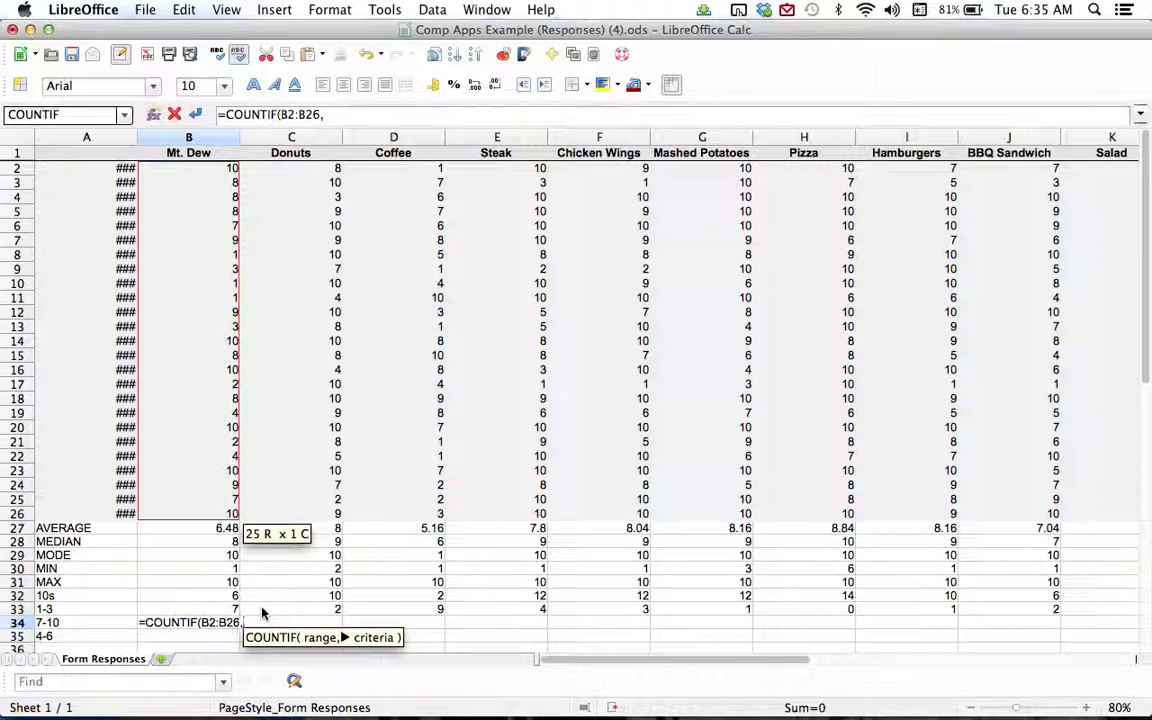
{"action": "type", "text": "\">"}
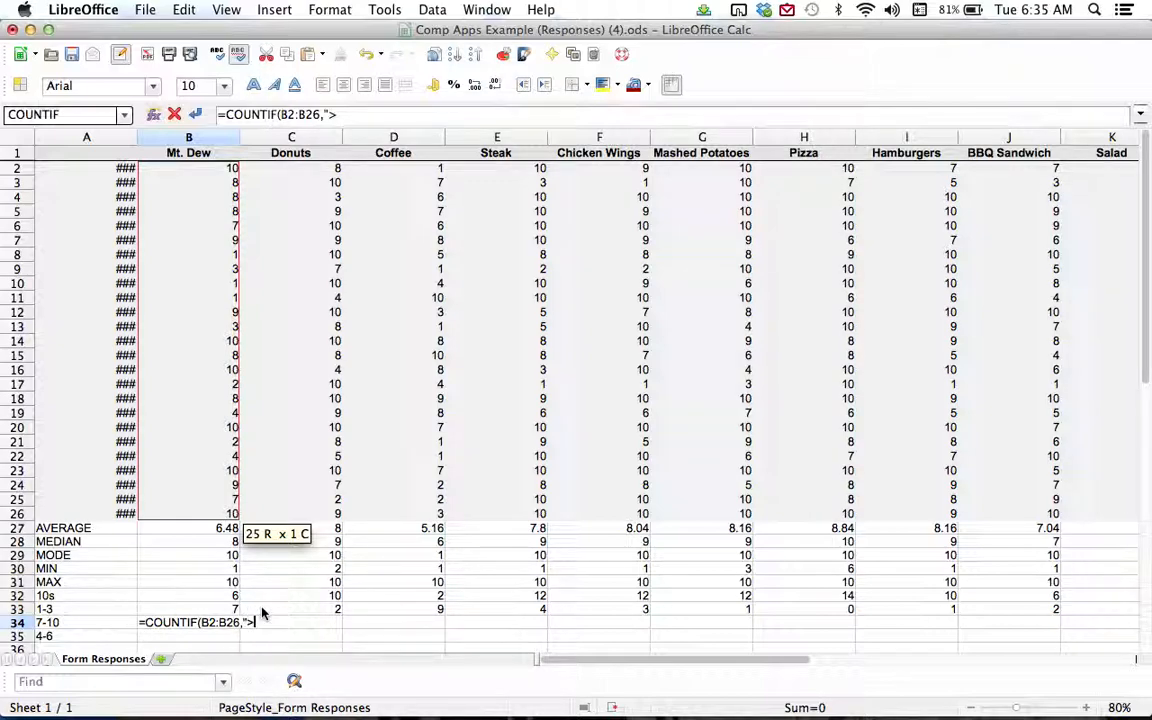
{"action": "type", "text": "=7\""}
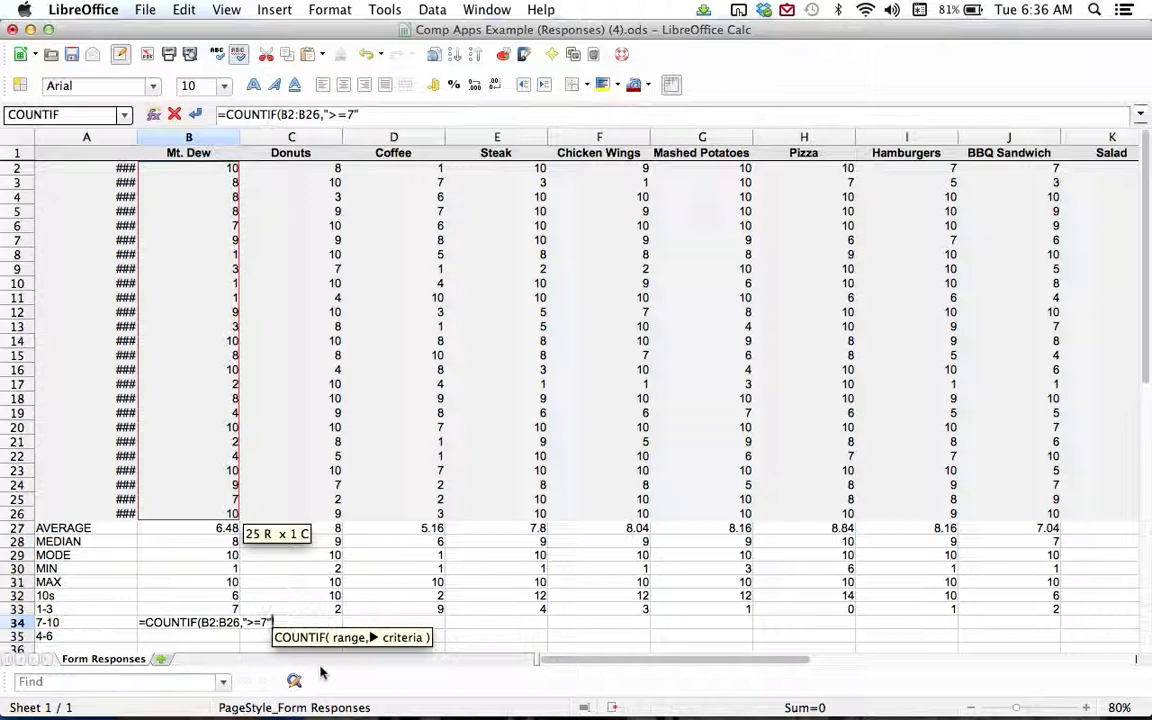
{"action": "type", "text": ")"}
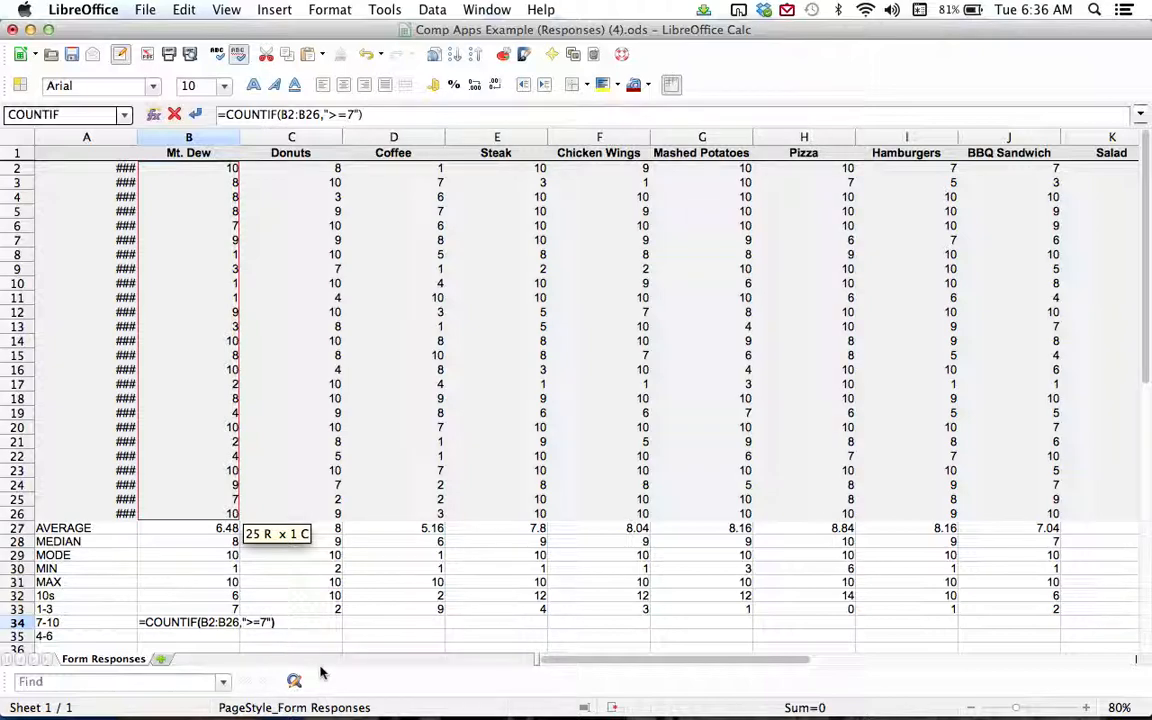
{"action": "key", "text": "Return"}
Fill the 7-10 count formula from B34 across to L34 and check the Pizza count in H34
{"action": "key", "text": "Up"}
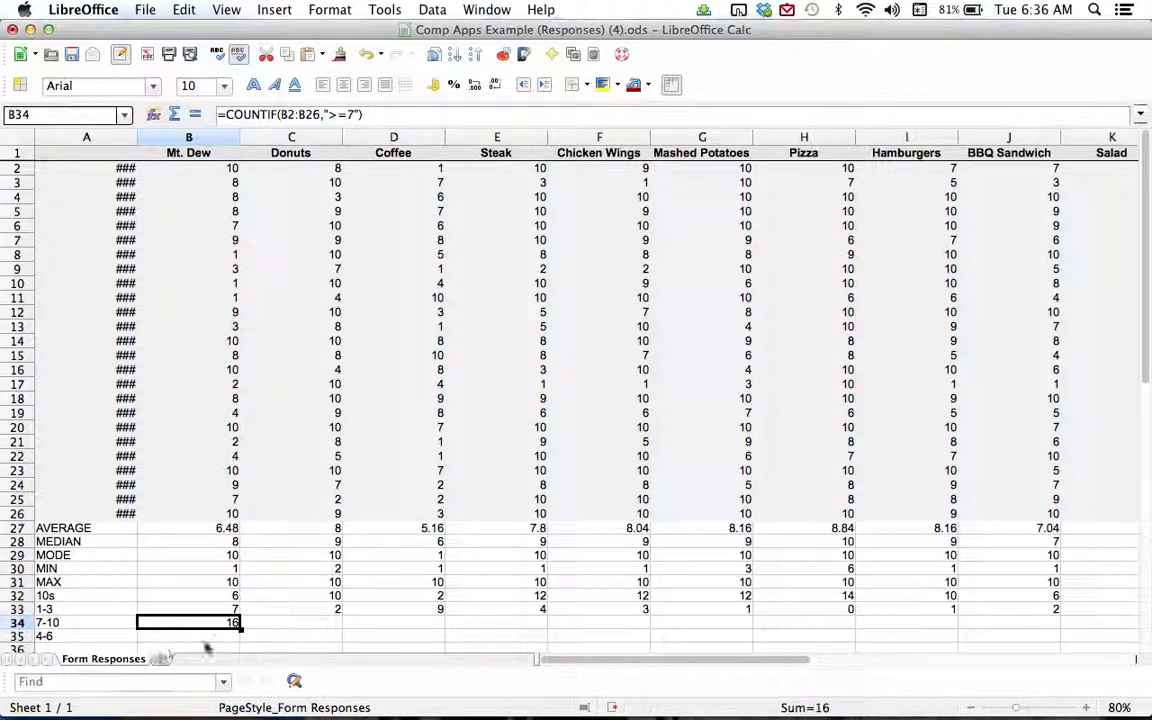
{"action": "mouse_move", "coordinate": [241, 627]}
{"action": "left_mouse_down"}
{"action": "mouse_move", "coordinate": [375, 607]}
{"action": "mouse_move", "coordinate": [625, 599]}
{"action": "mouse_move", "coordinate": [867, 625]}
{"action": "mouse_move", "coordinate": [1036, 612]}
{"action": "mouse_move", "coordinate": [1144, 630]}
{"action": "mouse_move", "coordinate": [255, 622]}
{"action": "left_mouse_up"}
{"action": "left_click_drag", "start_coordinate": [730, 663], "coordinate": [586, 672]}
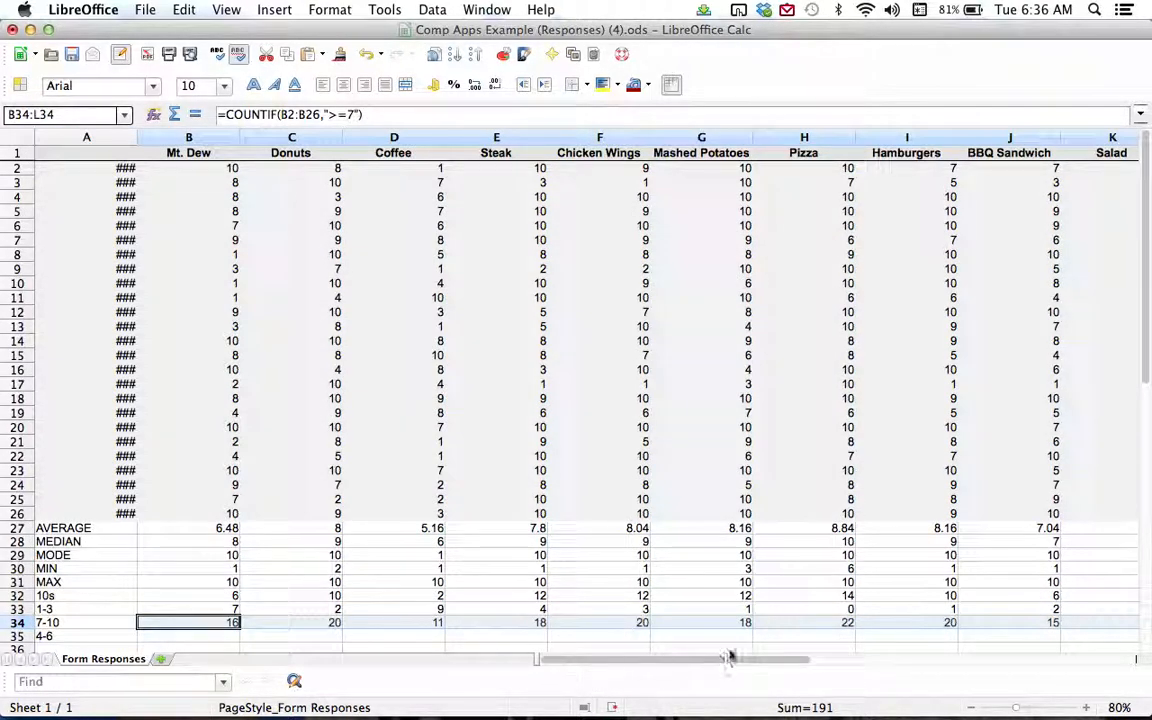
{"action": "left_click", "coordinate": [830, 622]}
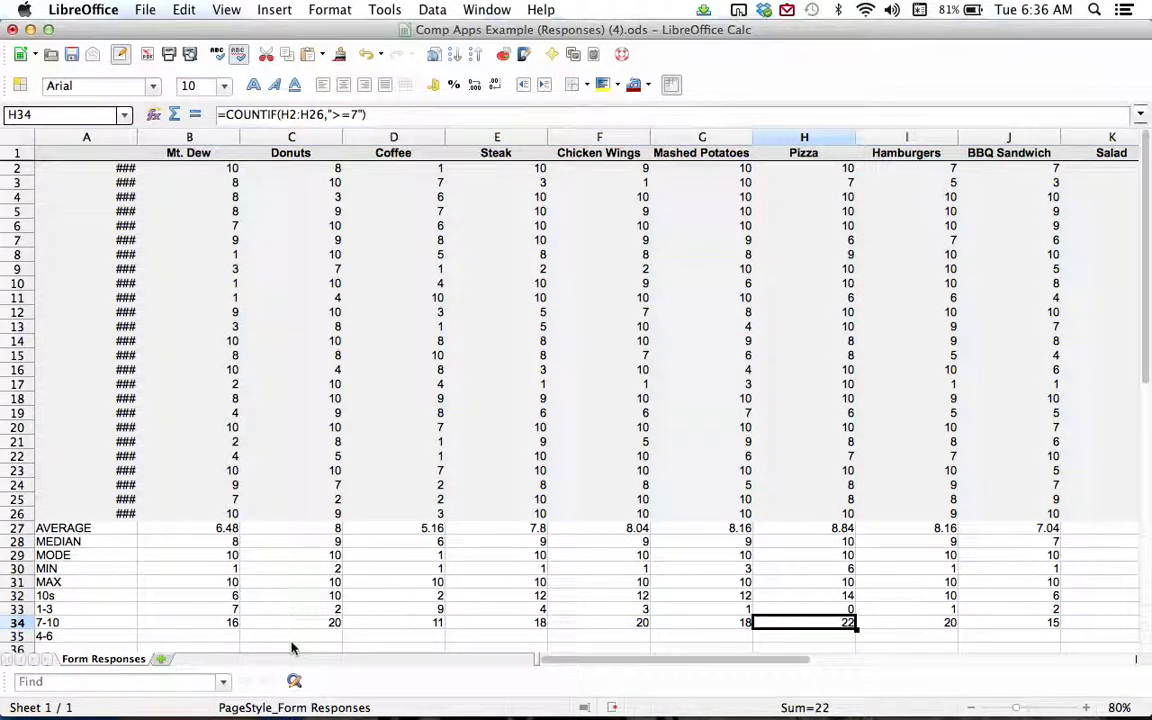
Calculate the Mt. Dew 4-6 rating count in cell B35 with =COUNT(B2:B26)-B33-B34
{"action": "left_click", "coordinate": [216, 637]}
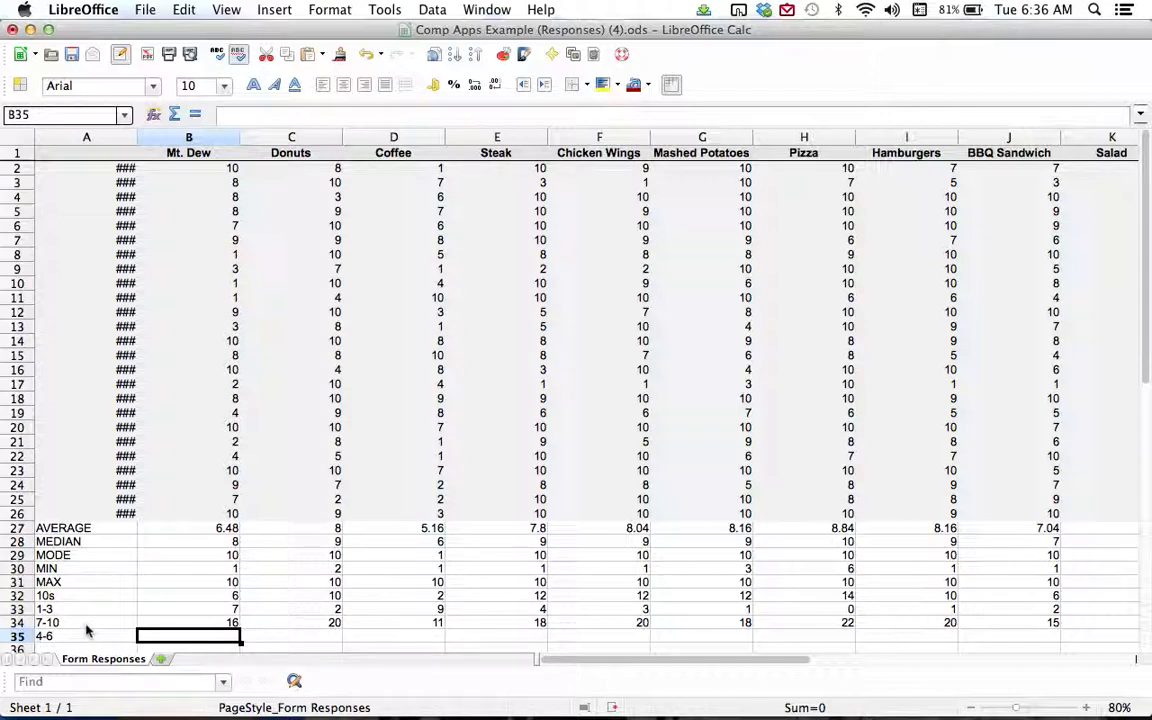
{"action": "type", "text": "=COUNT"}
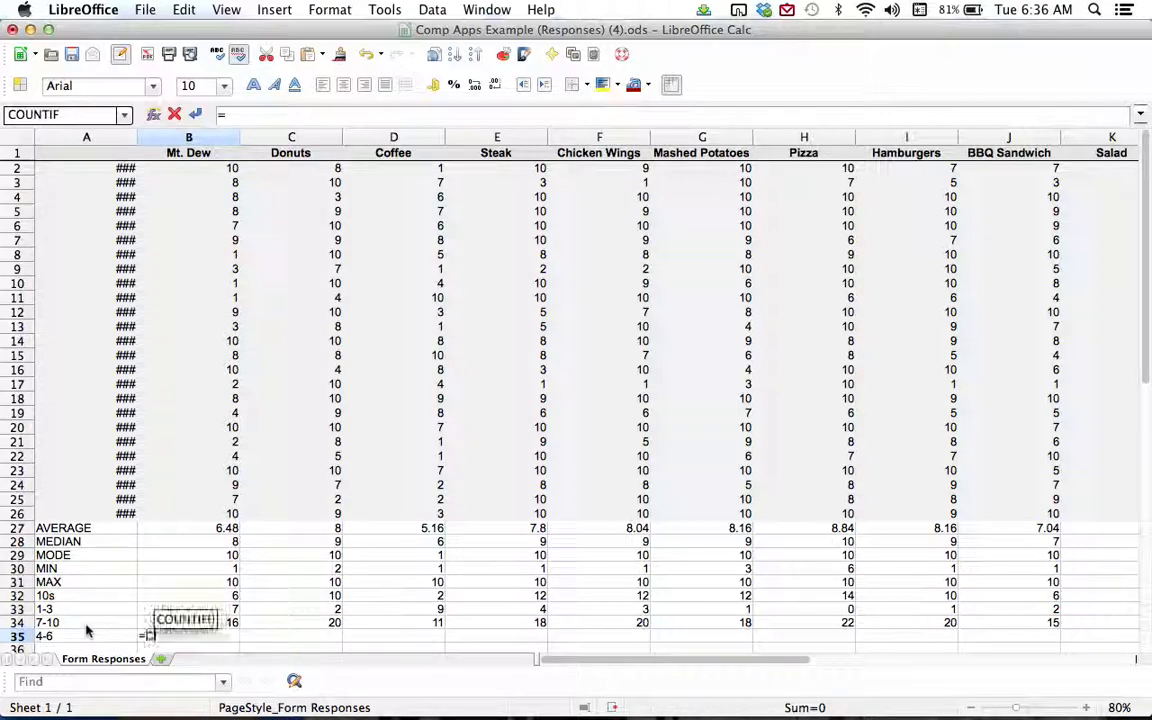
{"action": "type", "text": "("}
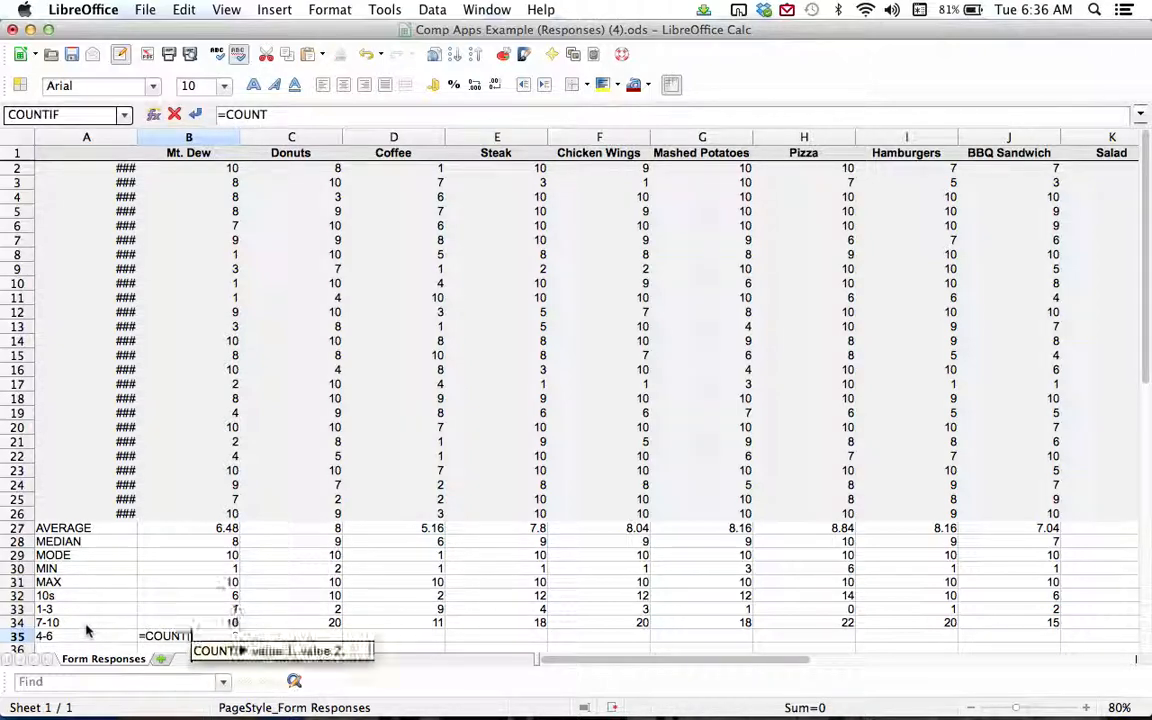
{"action": "left_click_drag", "start_coordinate": [196, 513], "coordinate": [206, 176]}
{"action": "type", "text": ")"}
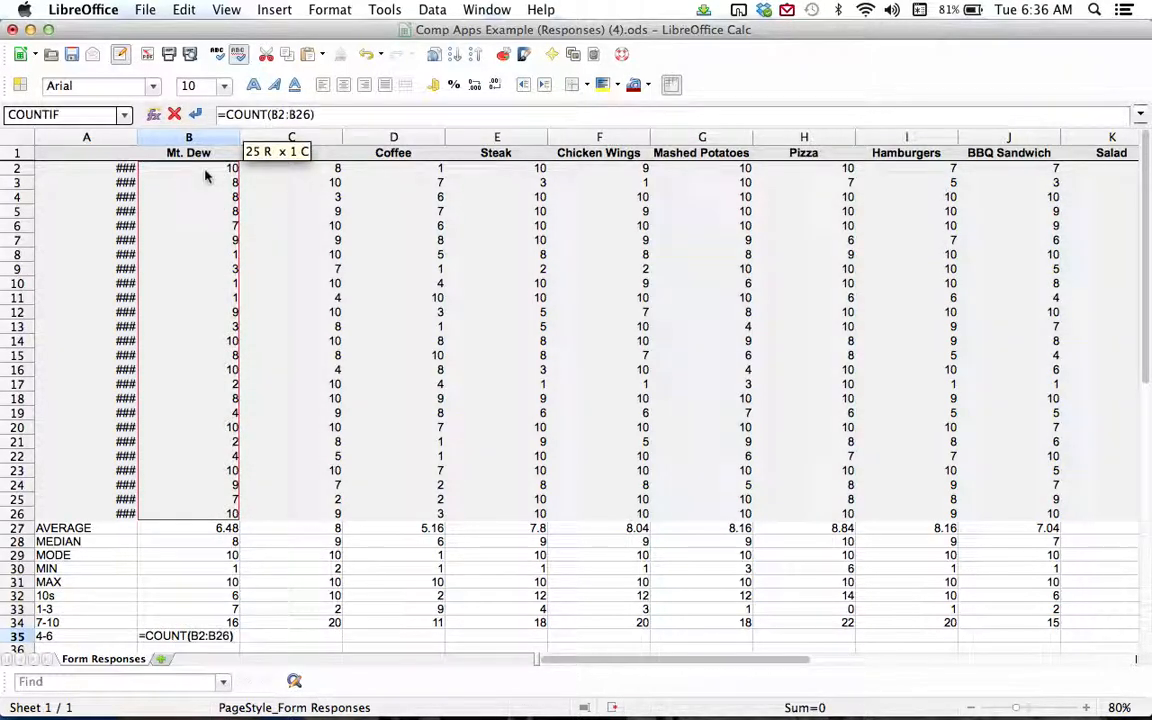
{"action": "type", "text": "-"}
{"action": "left_click", "coordinate": [198, 612]}
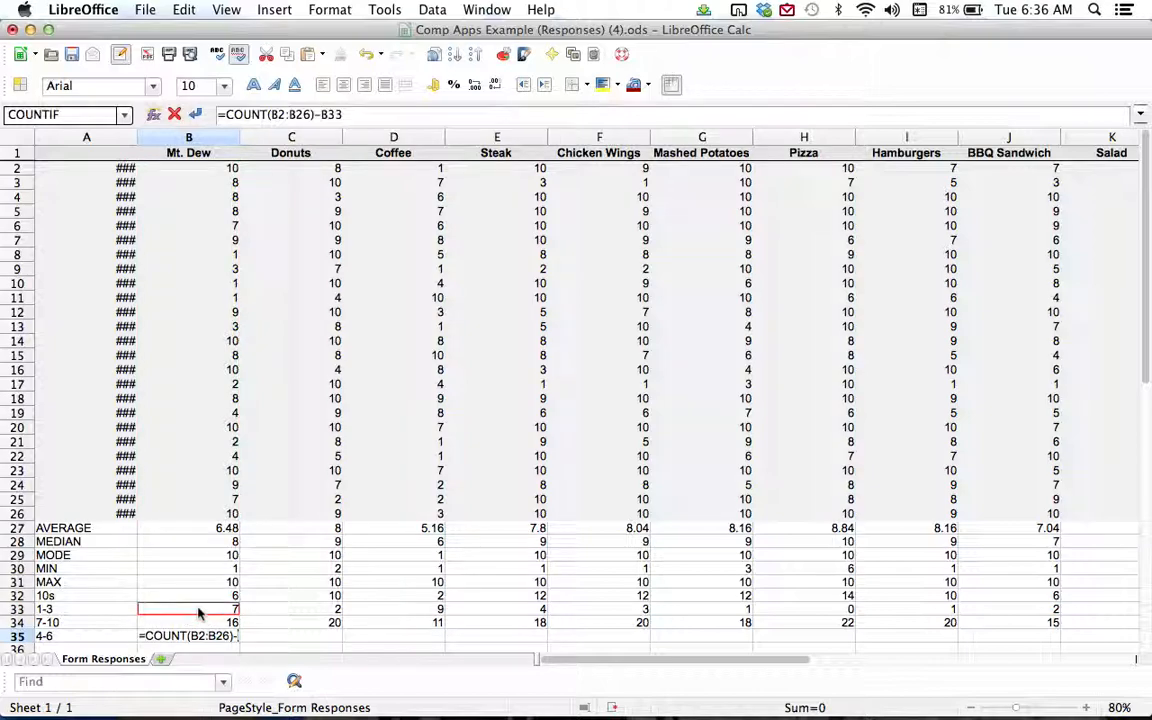
{"action": "type", "text": "-"}
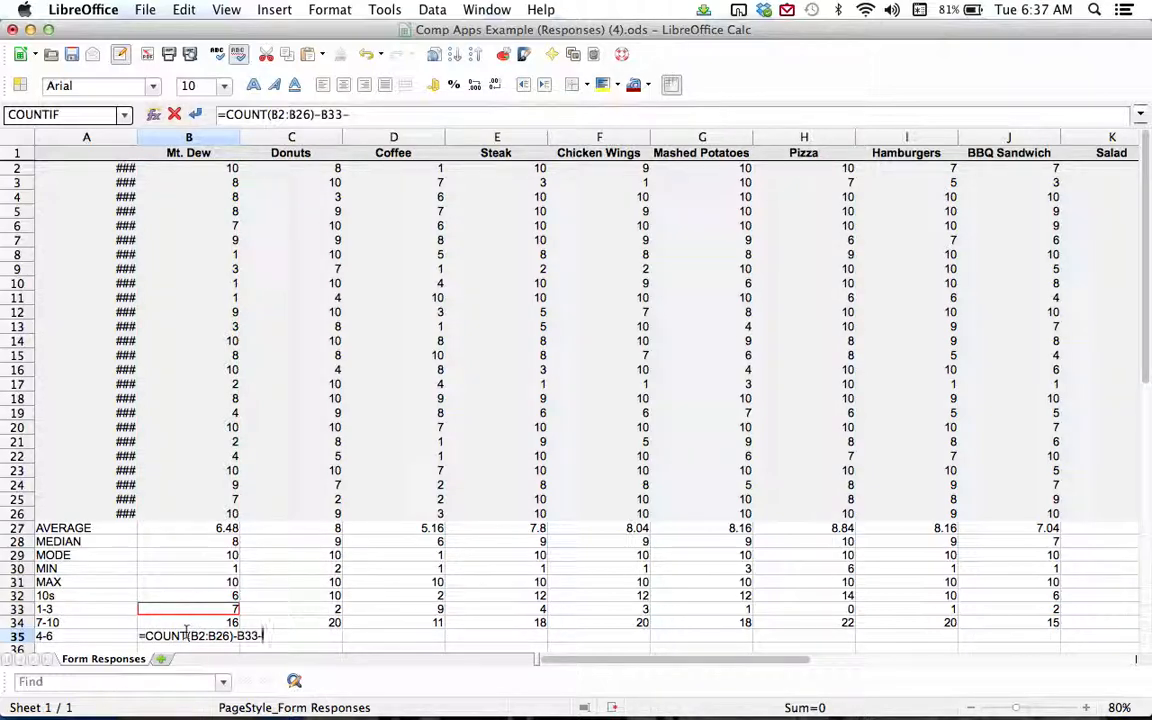
{"action": "left_click", "coordinate": [186, 622]}
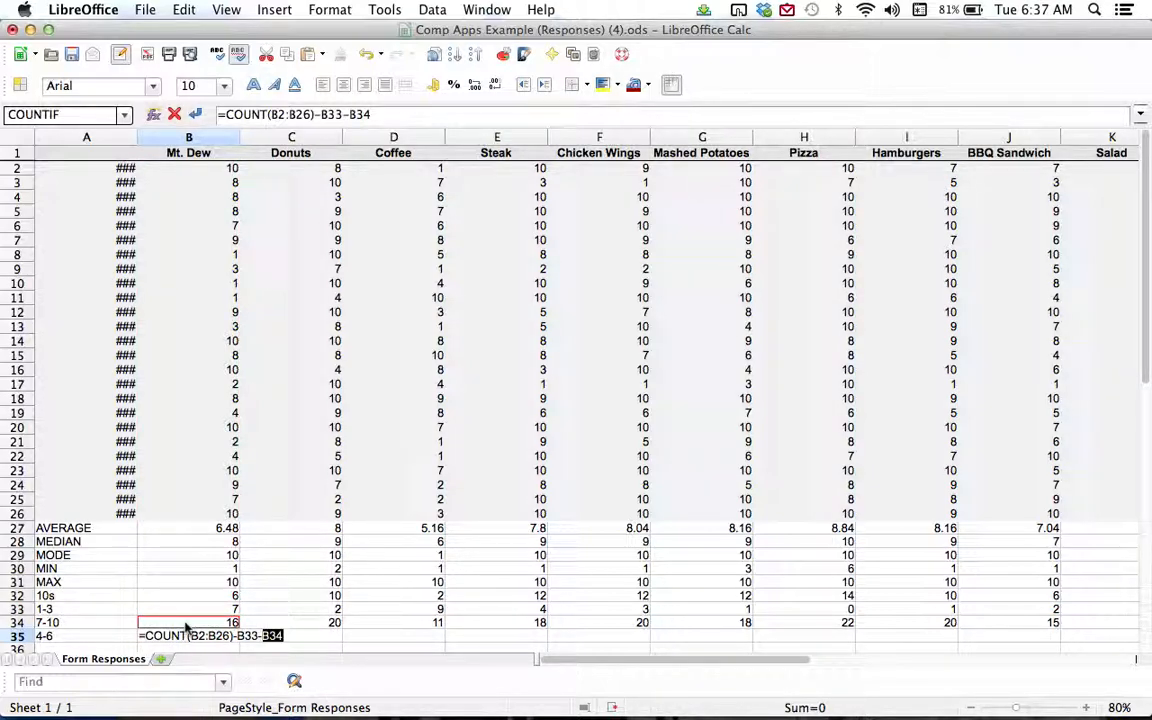
{"action": "key", "text": "Return"}
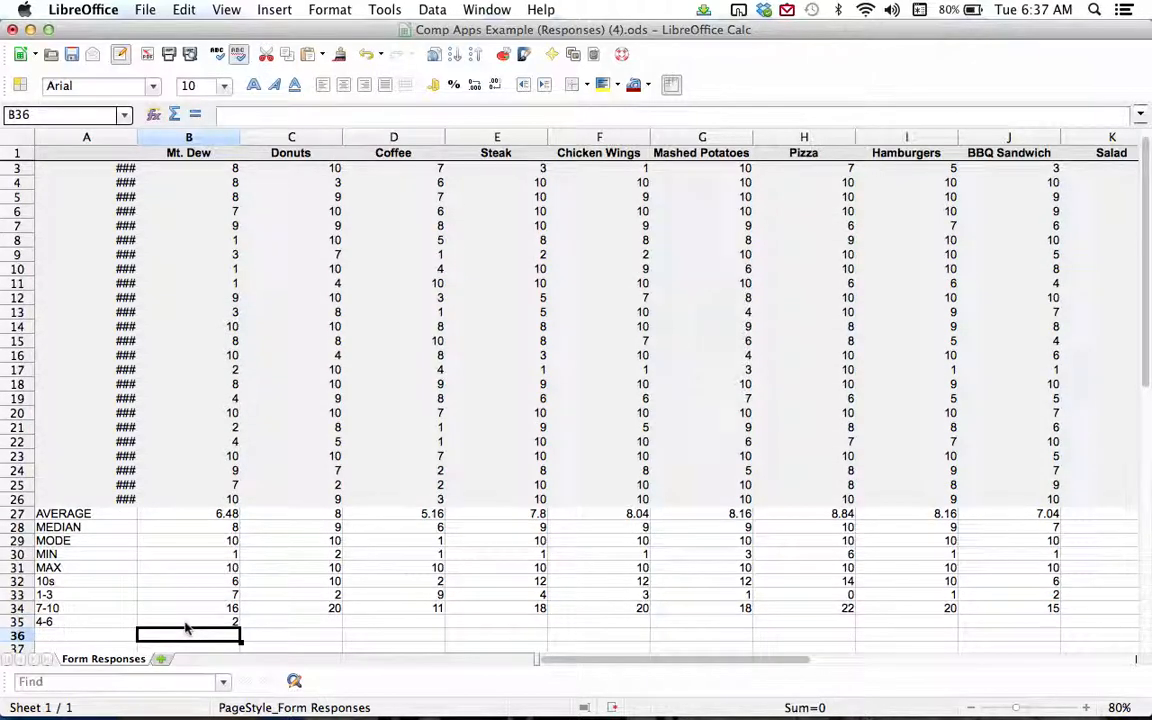
Replace the Mt. Dew 4-6 formula in cell B35 with =COUNTIFS(B2:B26,">=4",B2:B26,"<=6")
{"action": "left_click", "coordinate": [186, 624]}
{"action": "type", "text": "="}
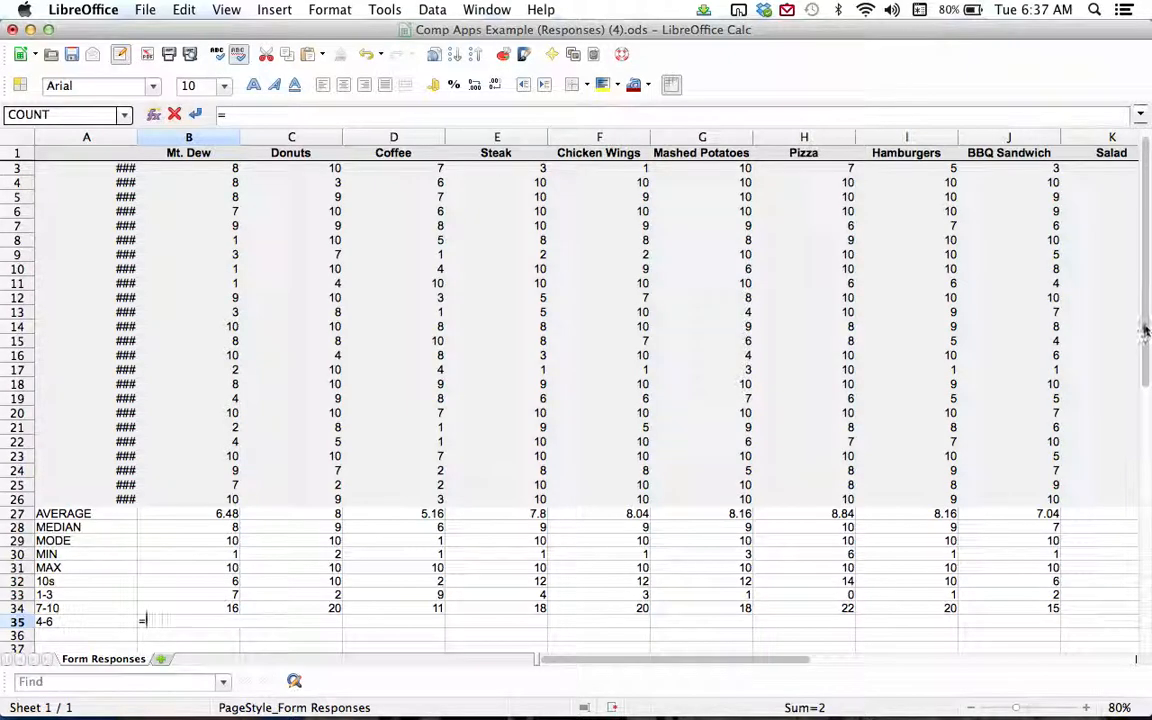
{"action": "scroll", "coordinate": [1145, 313], "scroll_direction": "up", "scroll_amount": 1}
{"action": "type", "text": "C"}
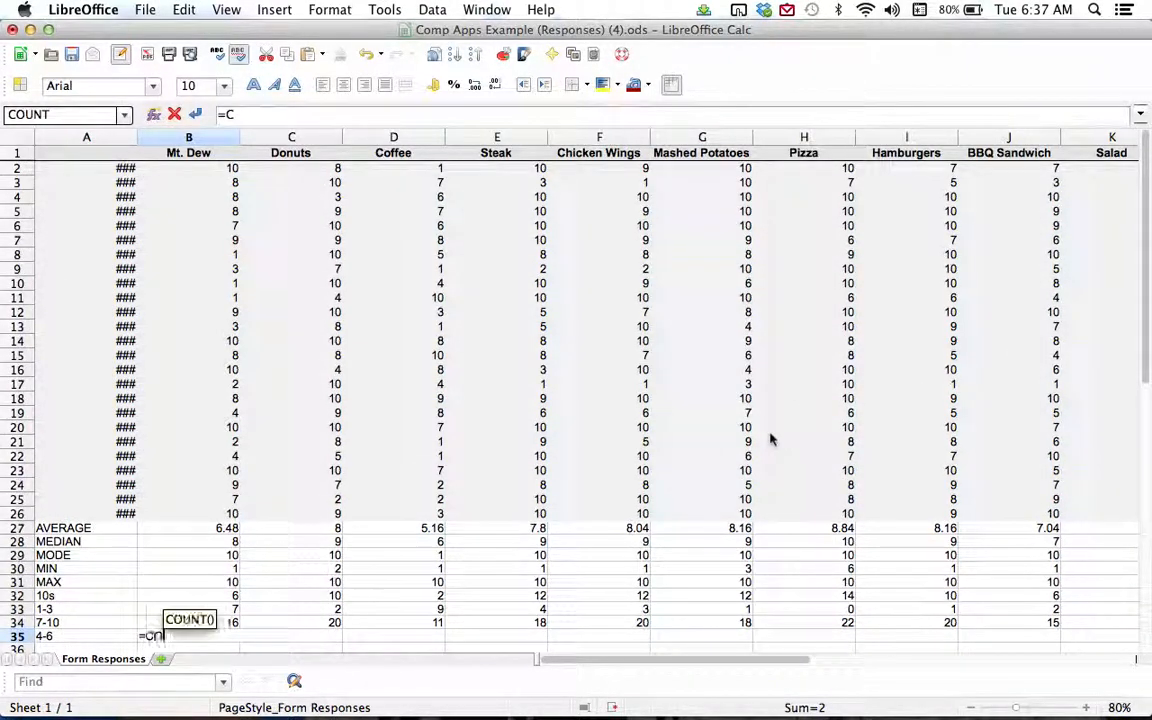
{"action": "type", "text": "OUNTIF"}
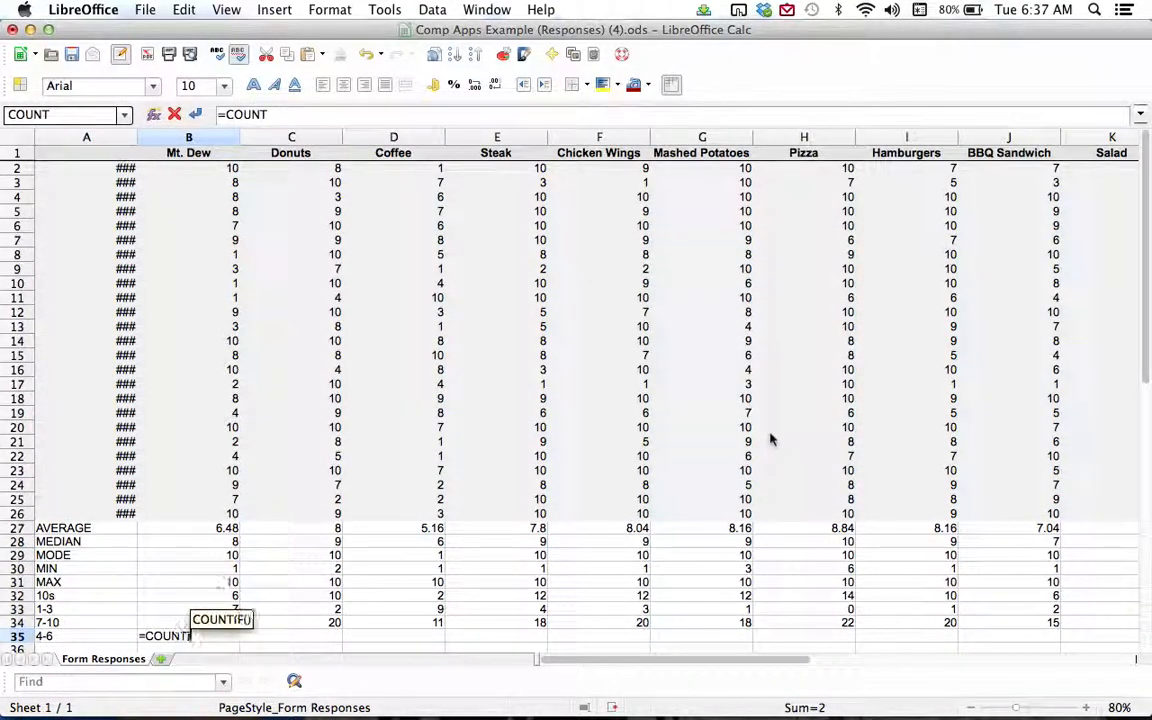
{"action": "type", "text": "S("}
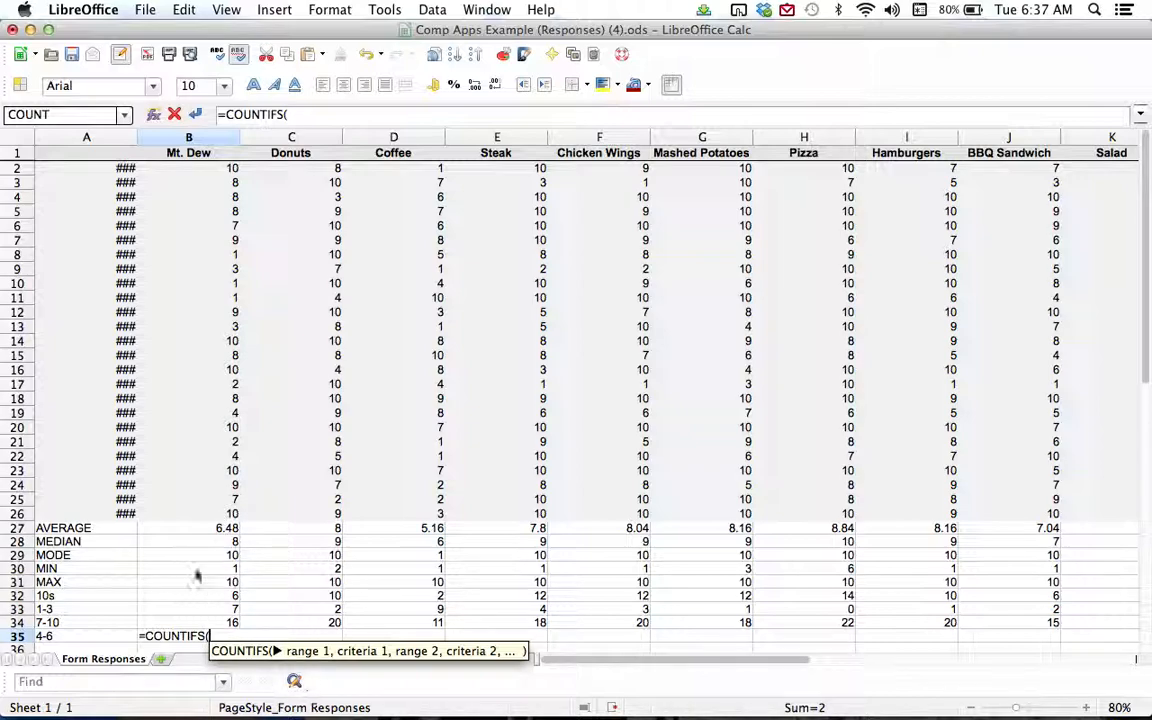
{"action": "left_click_drag", "start_coordinate": [185, 512], "coordinate": [200, 167]}
{"action": "type", "text": ","}
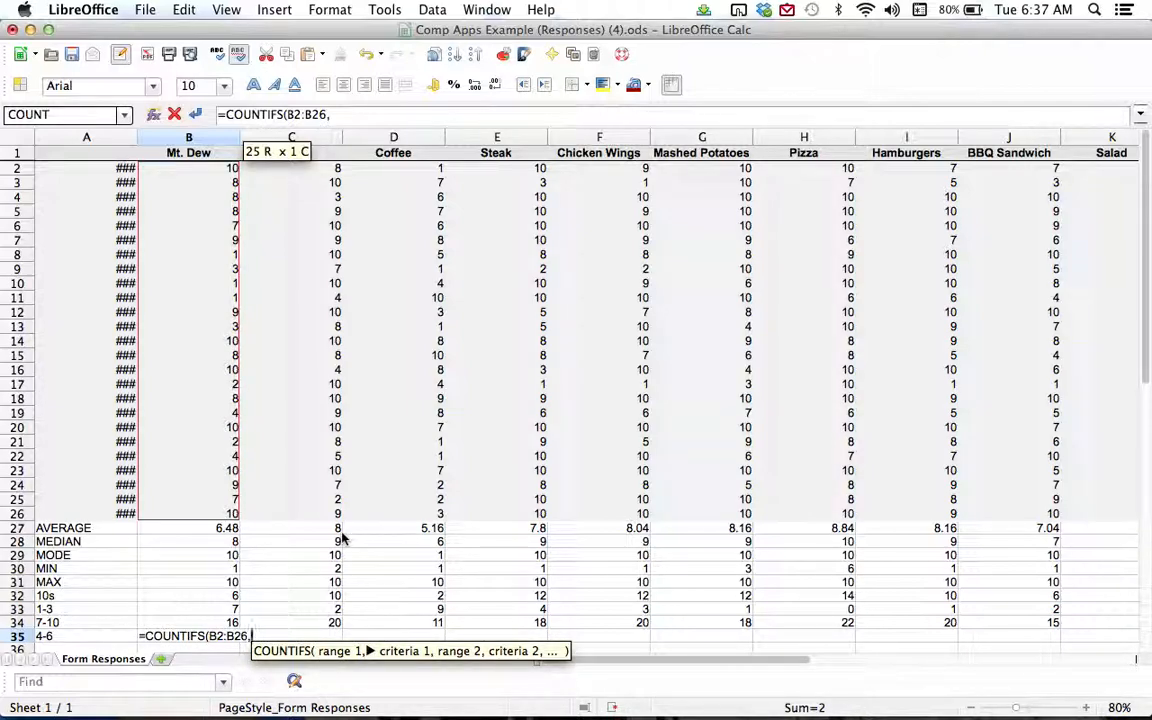
{"action": "type", "text": "\""}
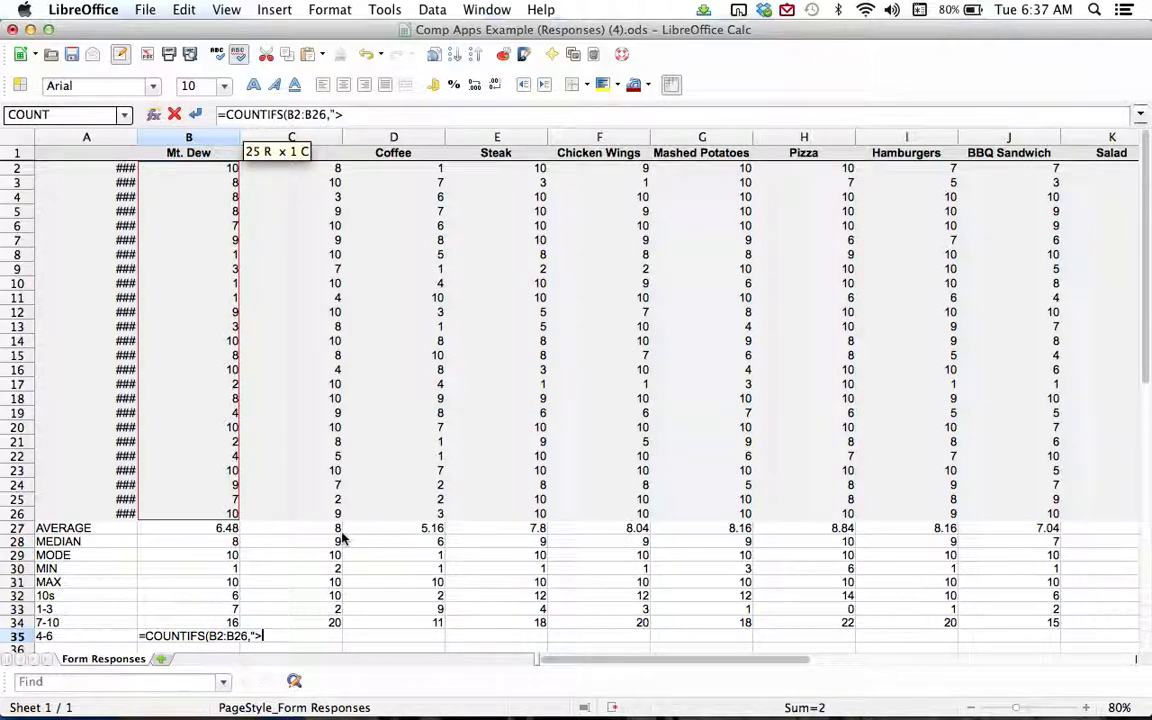
{"action": "type", "text": ">=4\","}
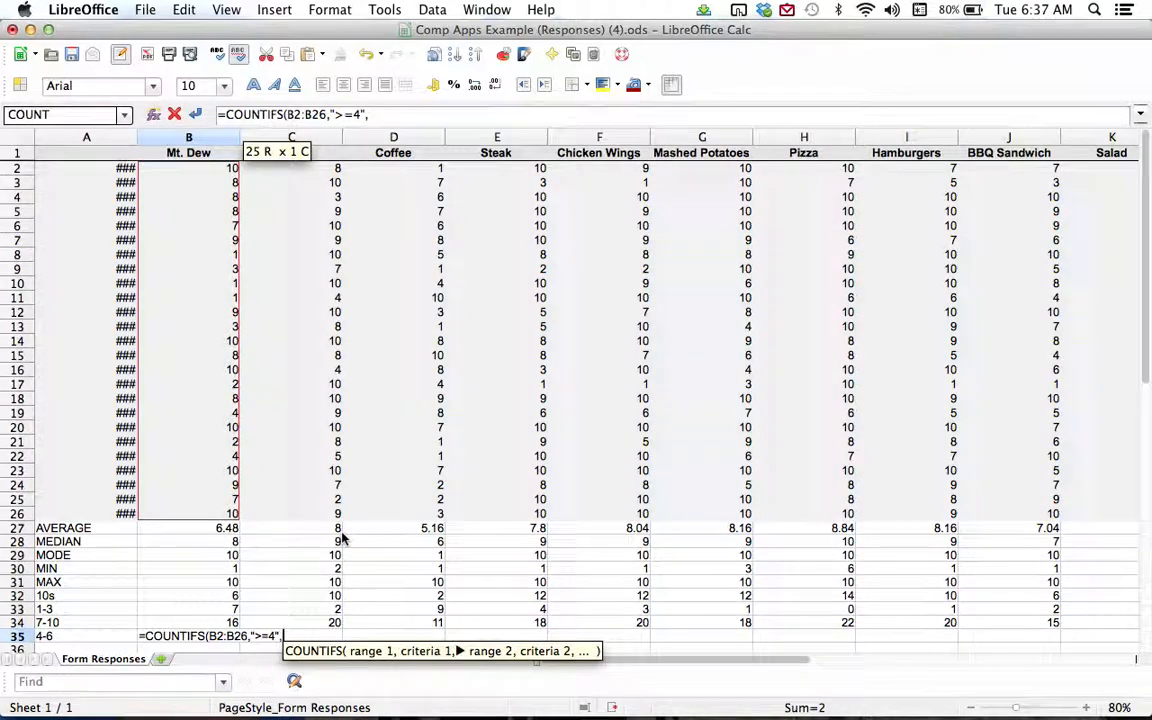
{"action": "left_click_drag", "start_coordinate": [213, 517], "coordinate": [205, 168]}
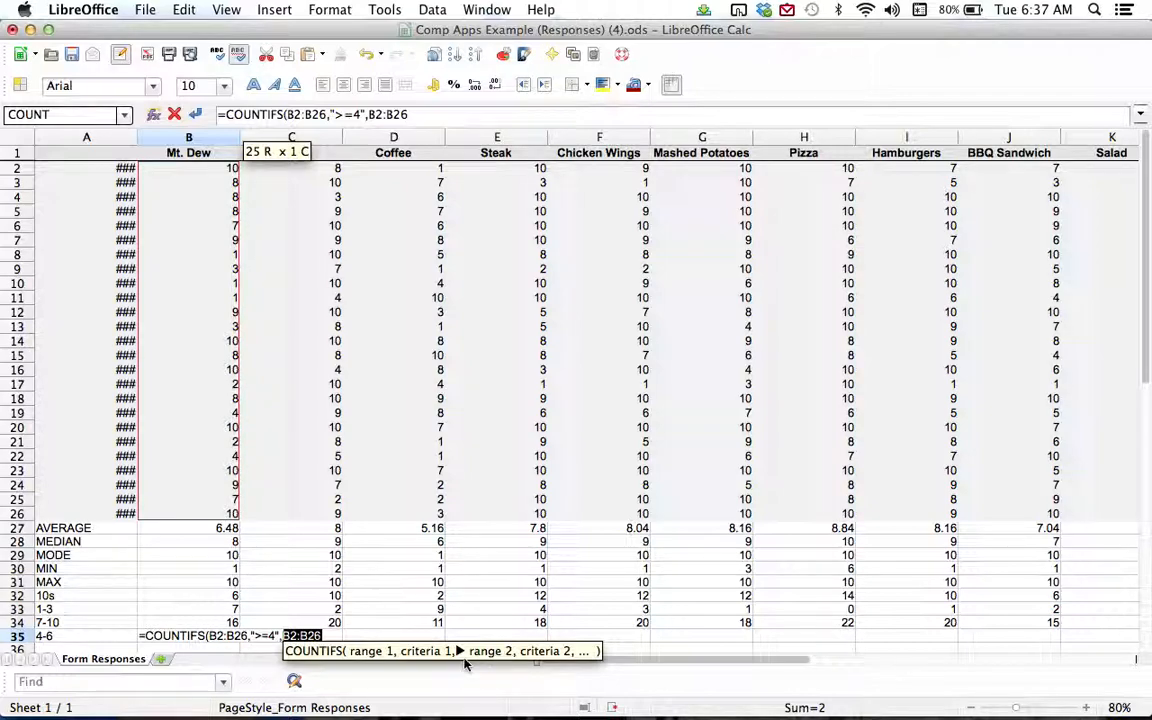
{"action": "type", "text": ","}
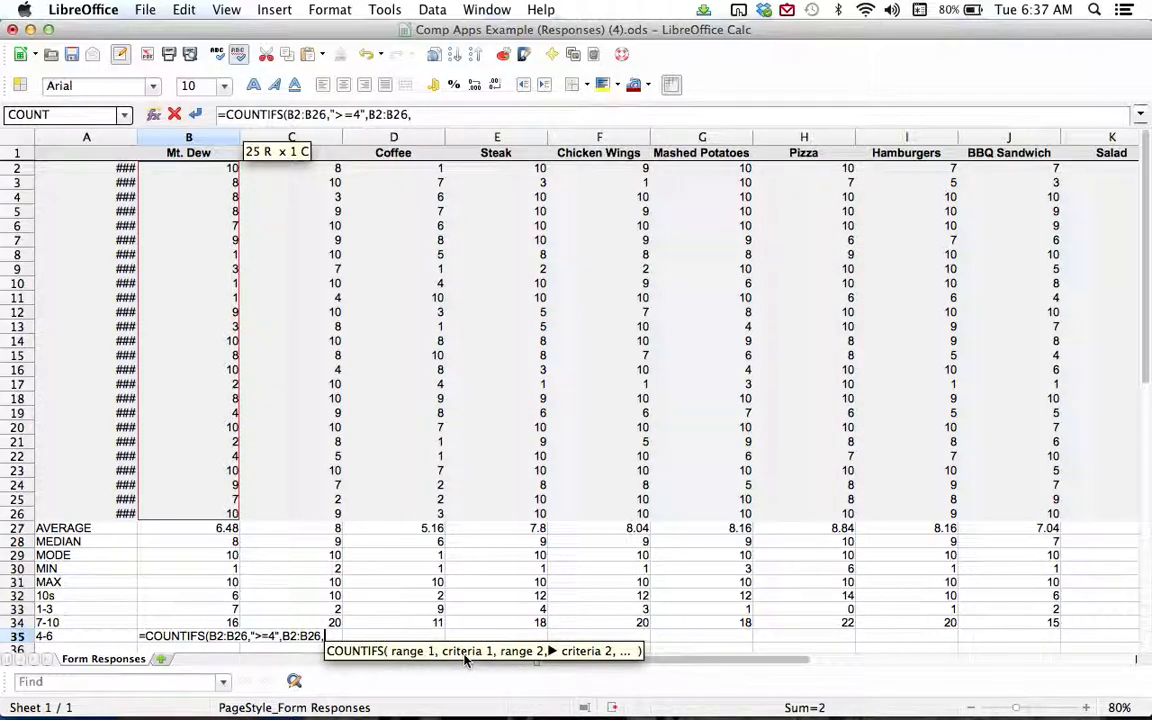
{"action": "type", "text": "\"<=6\")"}
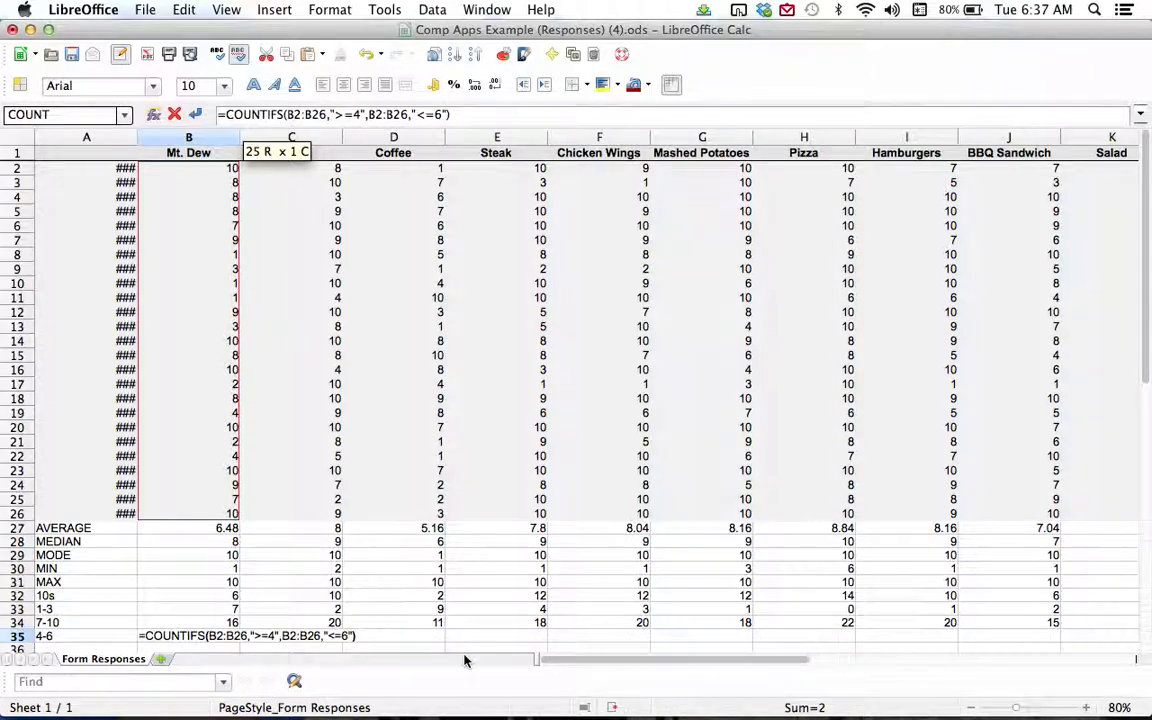
{"action": "key", "text": "Return"}
Fill the 4-6 count formula from B35 across to L35
{"action": "double_click", "coordinate": [236, 623]}
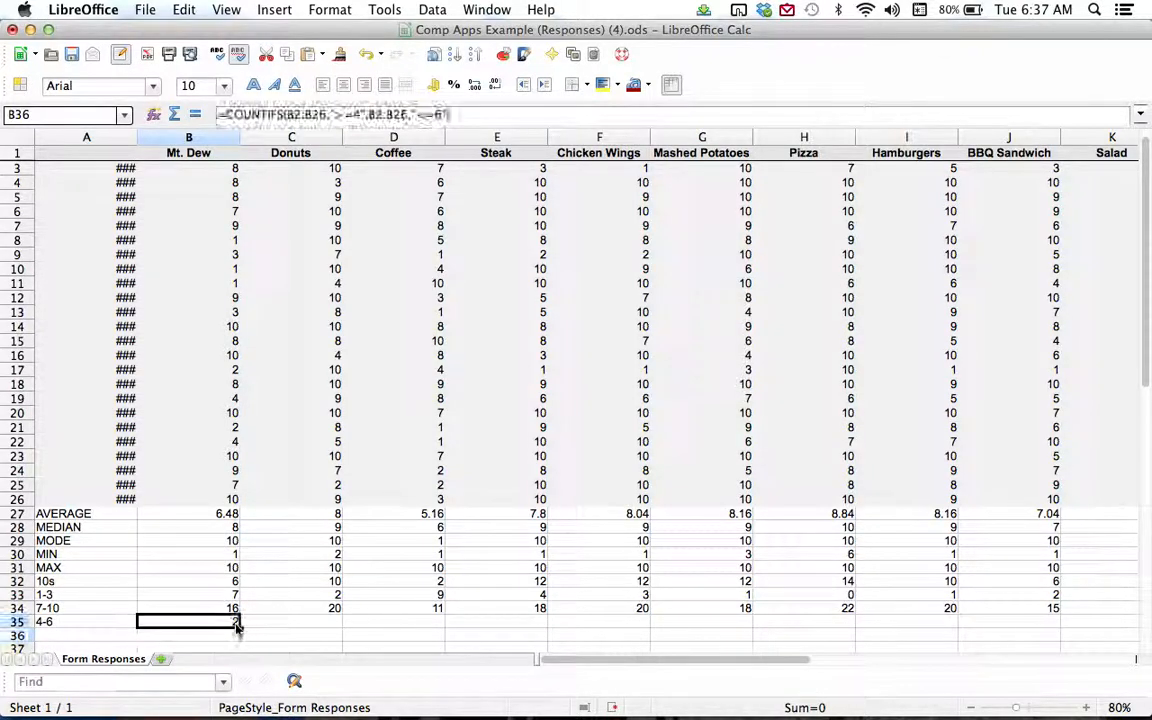
{"action": "left_click", "coordinate": [181, 645]}
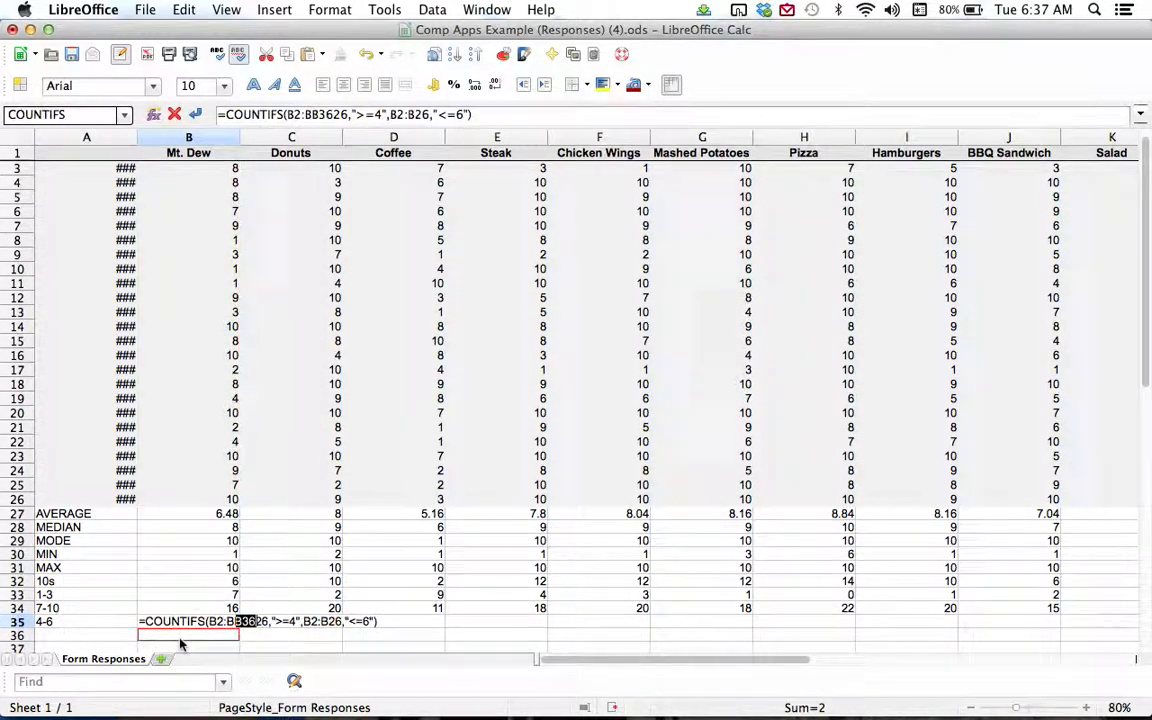
{"action": "key", "text": "Escape"}
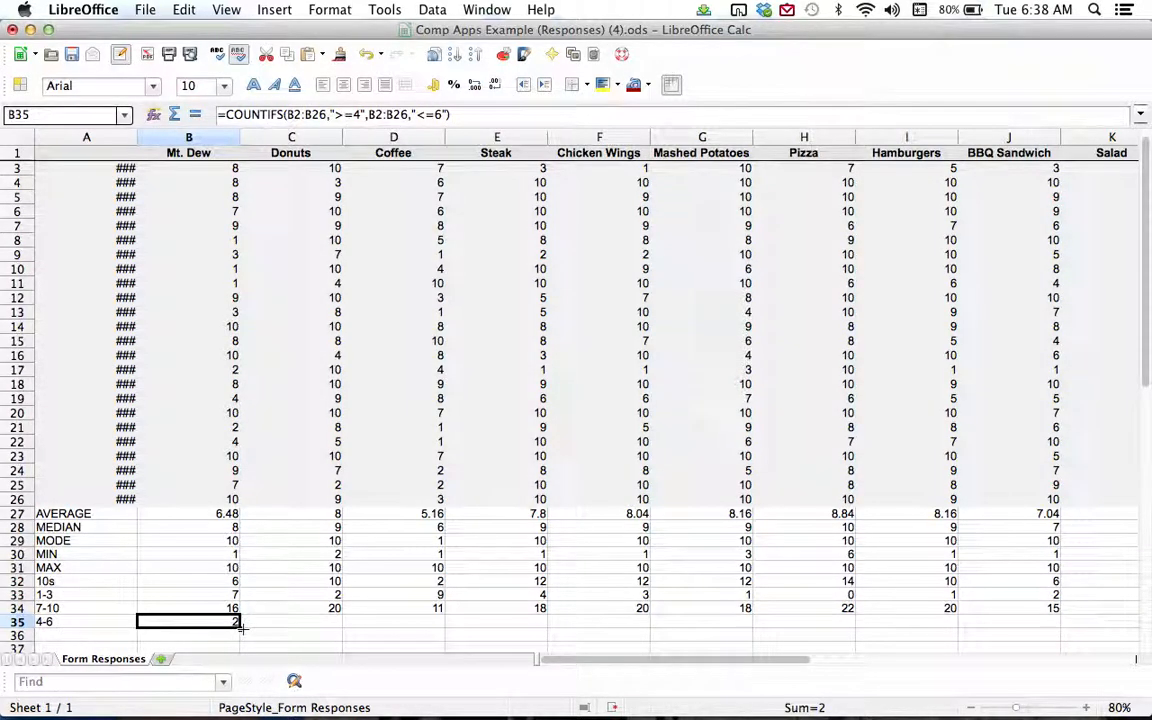
{"action": "left_click_drag", "start_coordinate": [240, 626], "coordinate": [546, 626]}
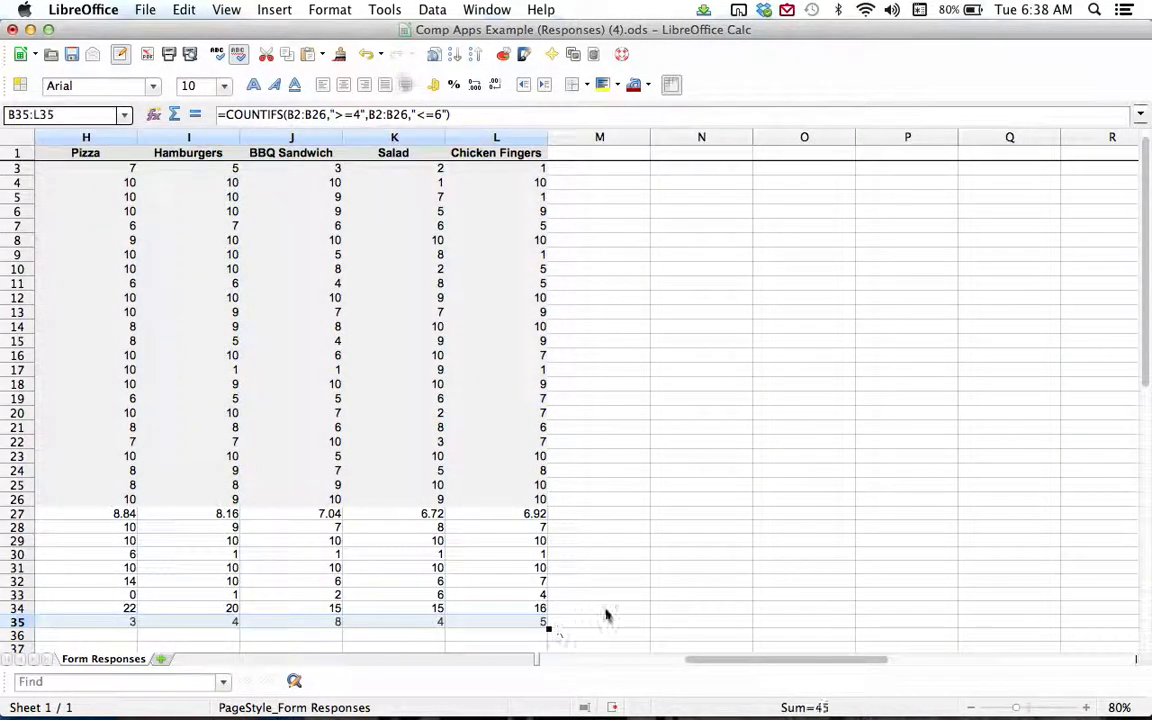
Select the item names in B1:L1 together with the averages in B27:L27 and insert a chart from them
{"action": "left_click_drag", "start_coordinate": [732, 660], "coordinate": [514, 674]}
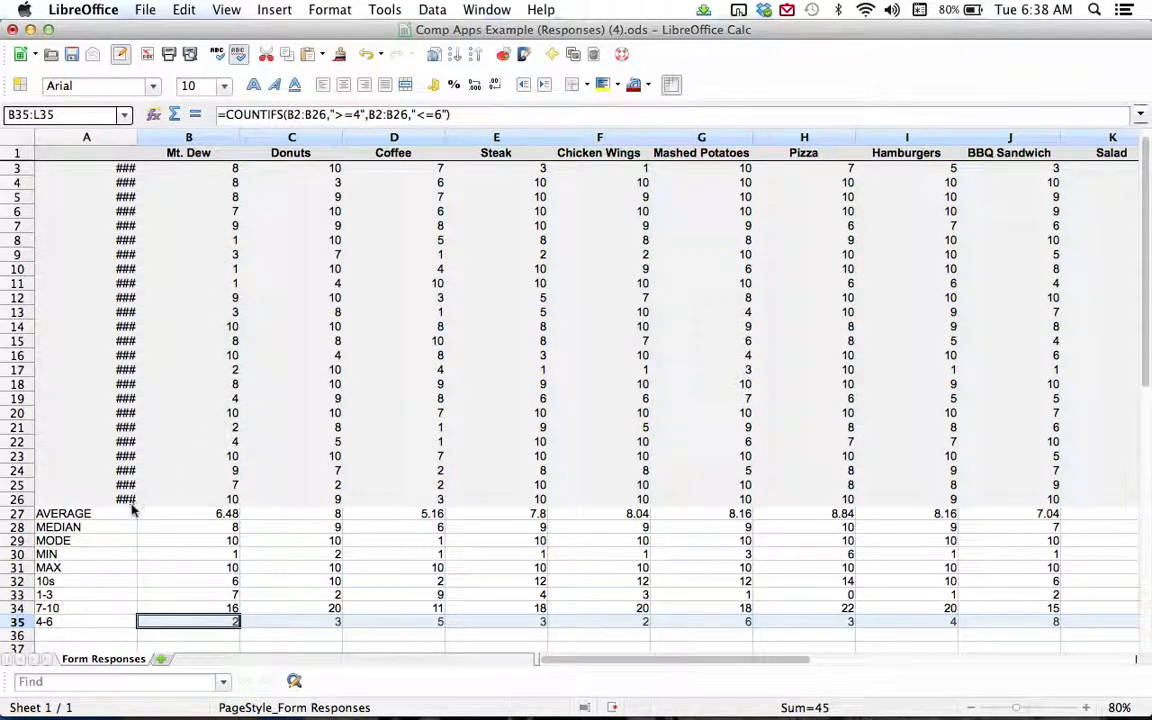
{"action": "scroll", "coordinate": [256, 490], "scroll_direction": "up", "scroll_amount": 1}
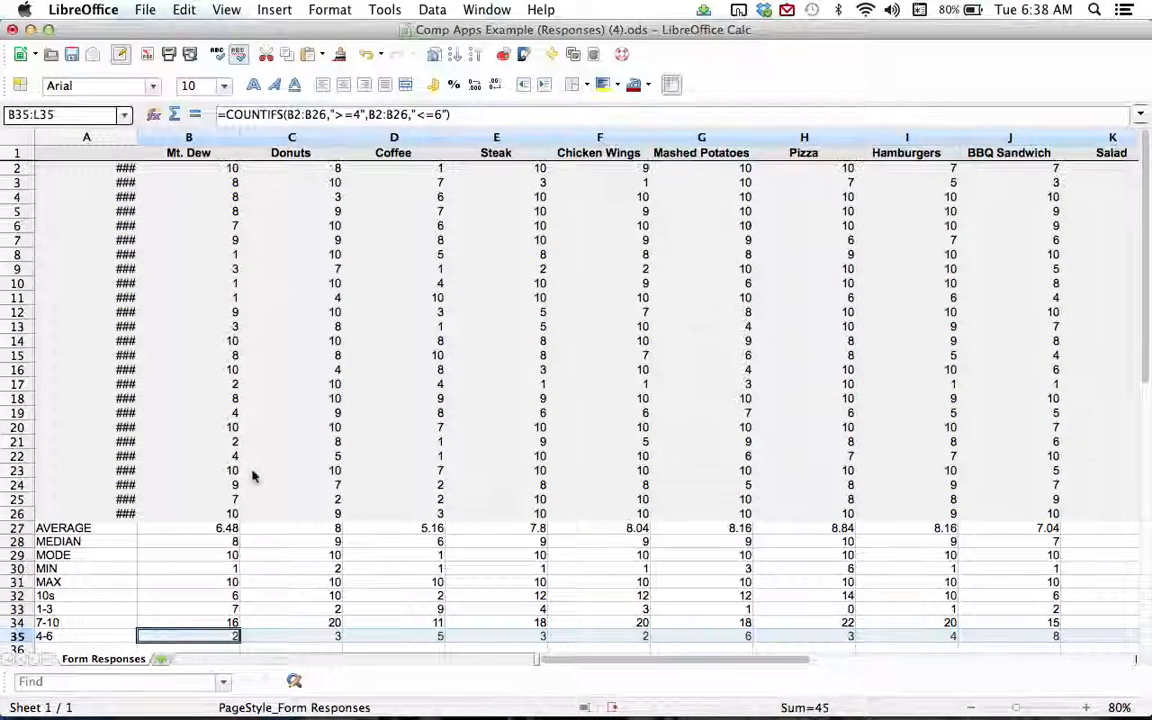
{"action": "left_click_drag", "start_coordinate": [177, 155], "coordinate": [921, 160]}
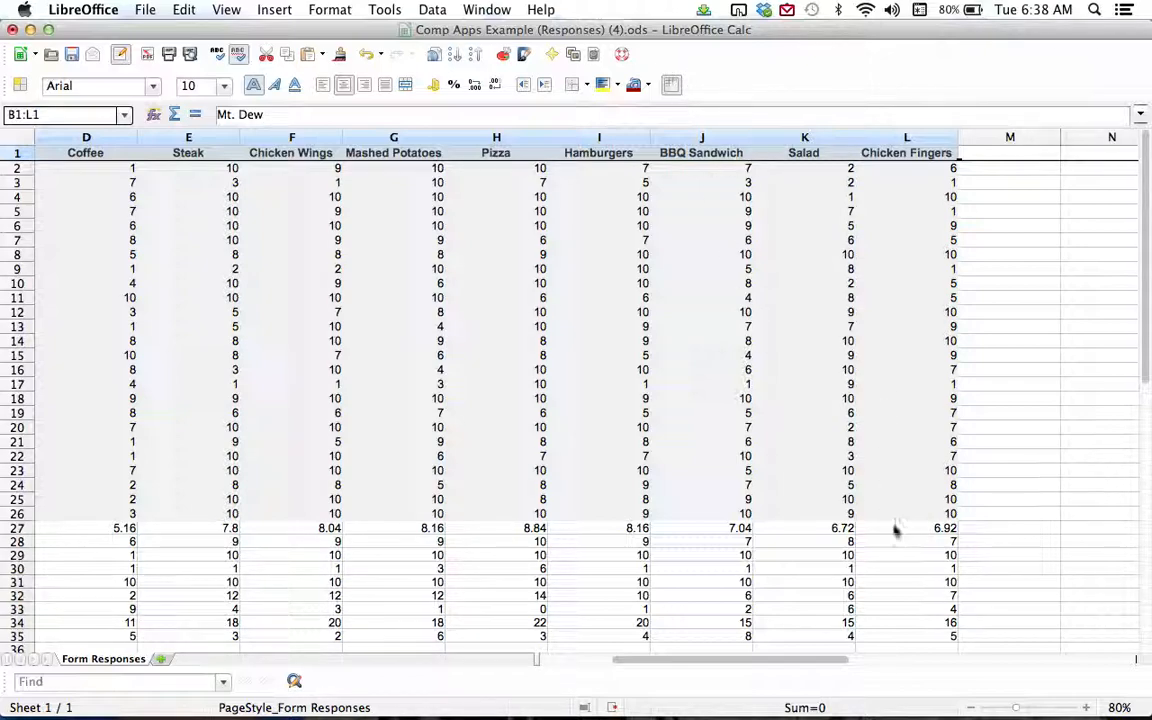
{"action": "left_click_drag", "start_coordinate": [895, 531], "coordinate": [195, 532]}
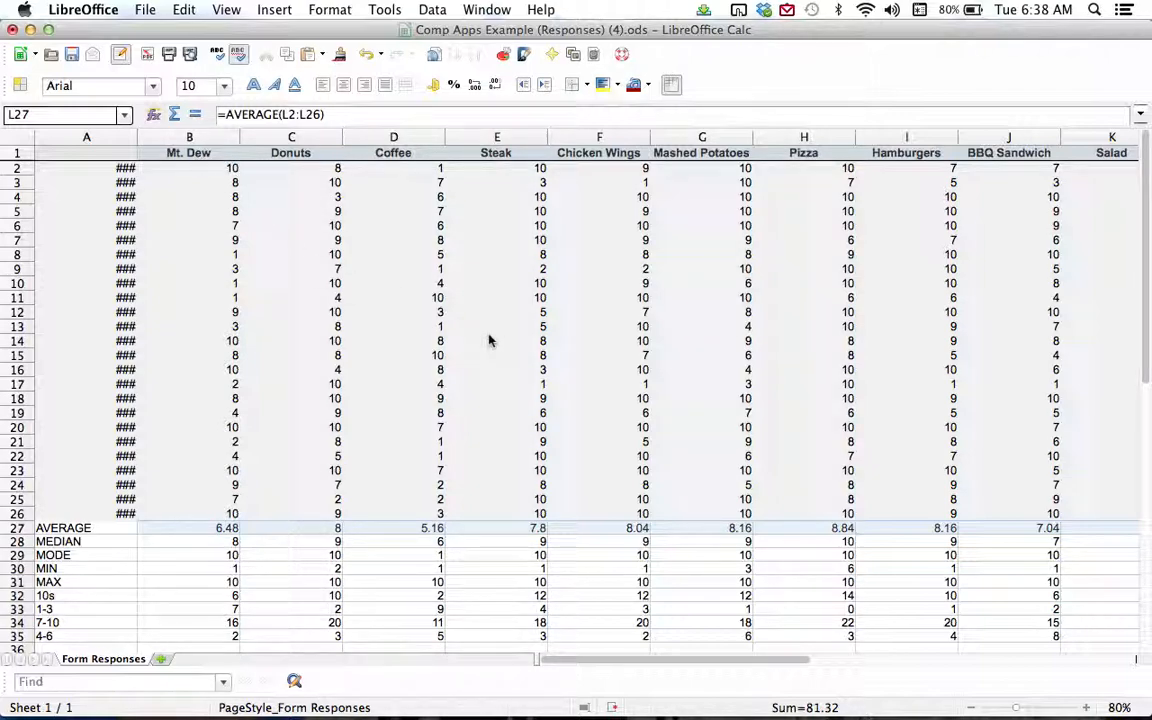
{"action": "left_click", "coordinate": [285, 9]}
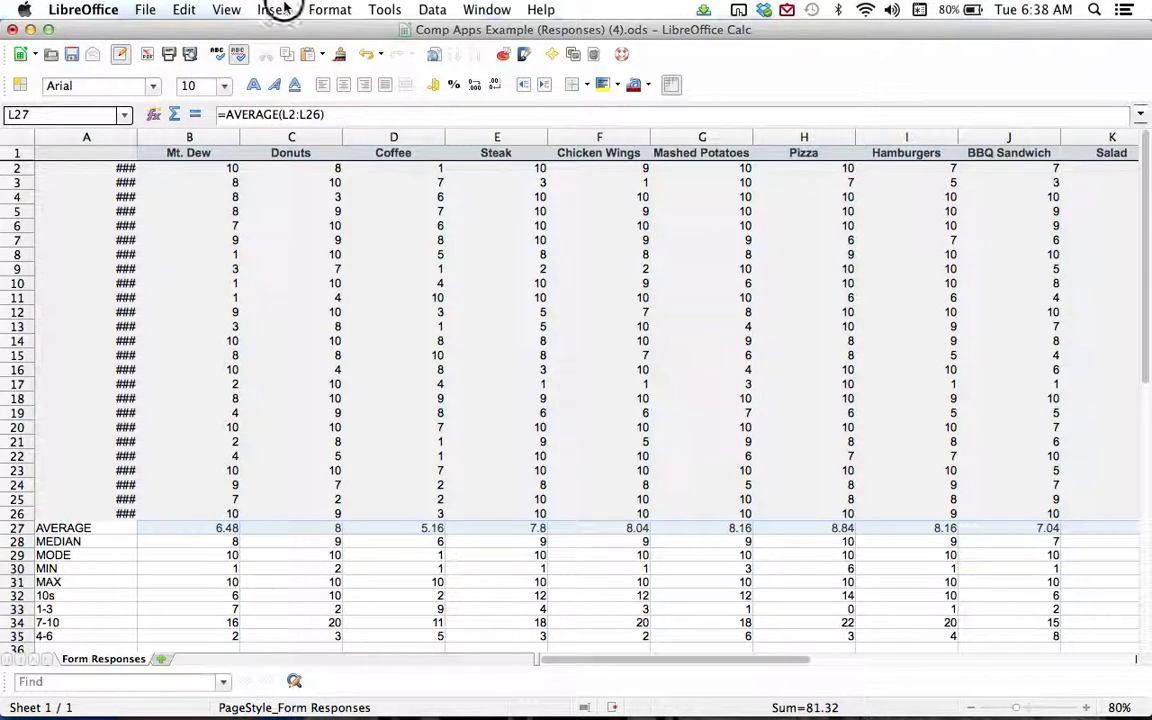
{"action": "left_click", "coordinate": [322, 357]}
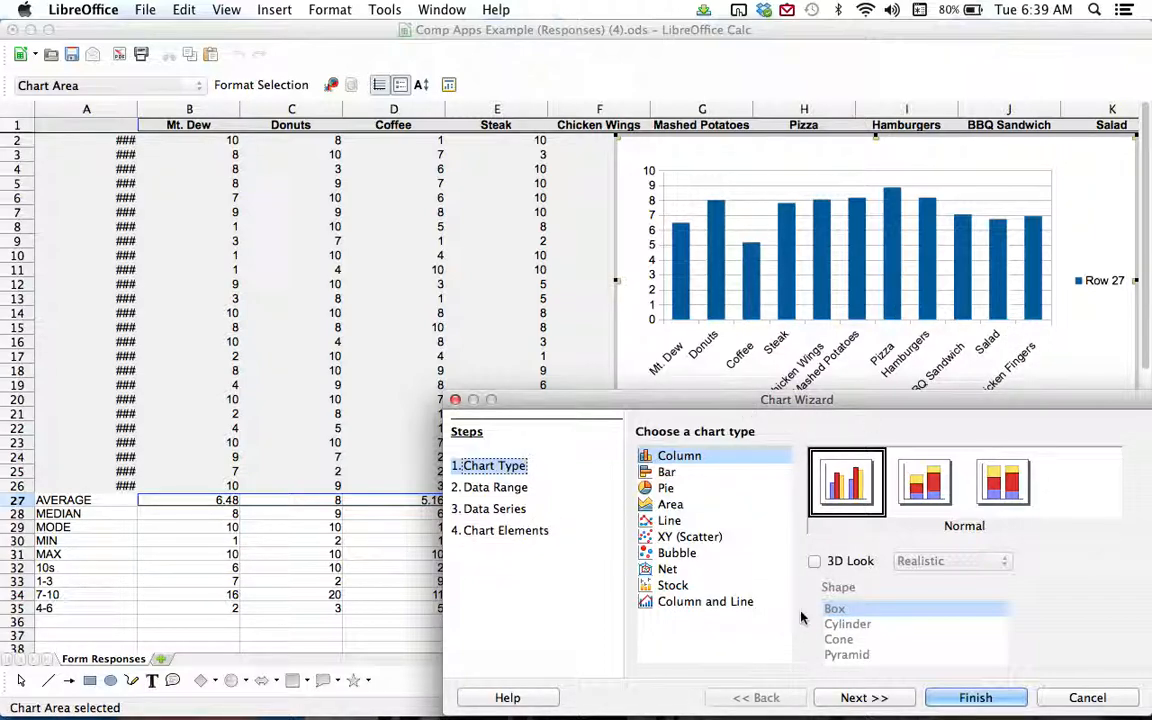
Create the normal column chart with the preset data range and series, titled "Food" with the Y axis labelled "Satisfaction"
{"action": "left_click", "coordinate": [866, 697]}
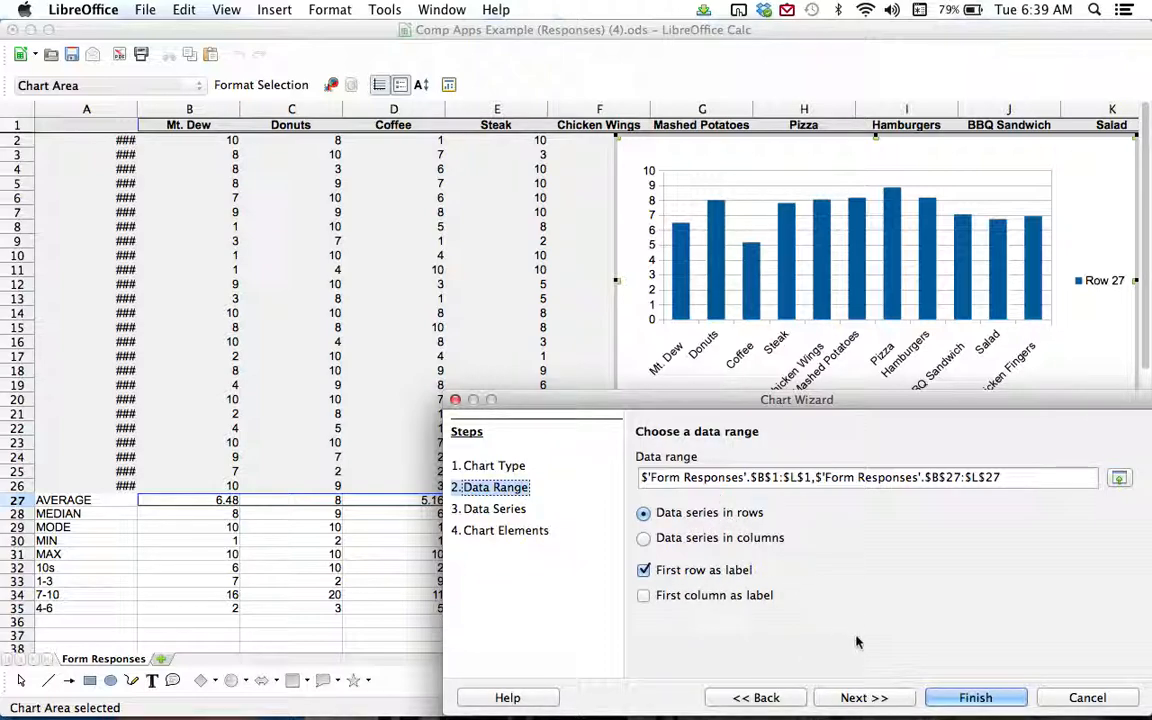
{"action": "left_click", "coordinate": [888, 706]}
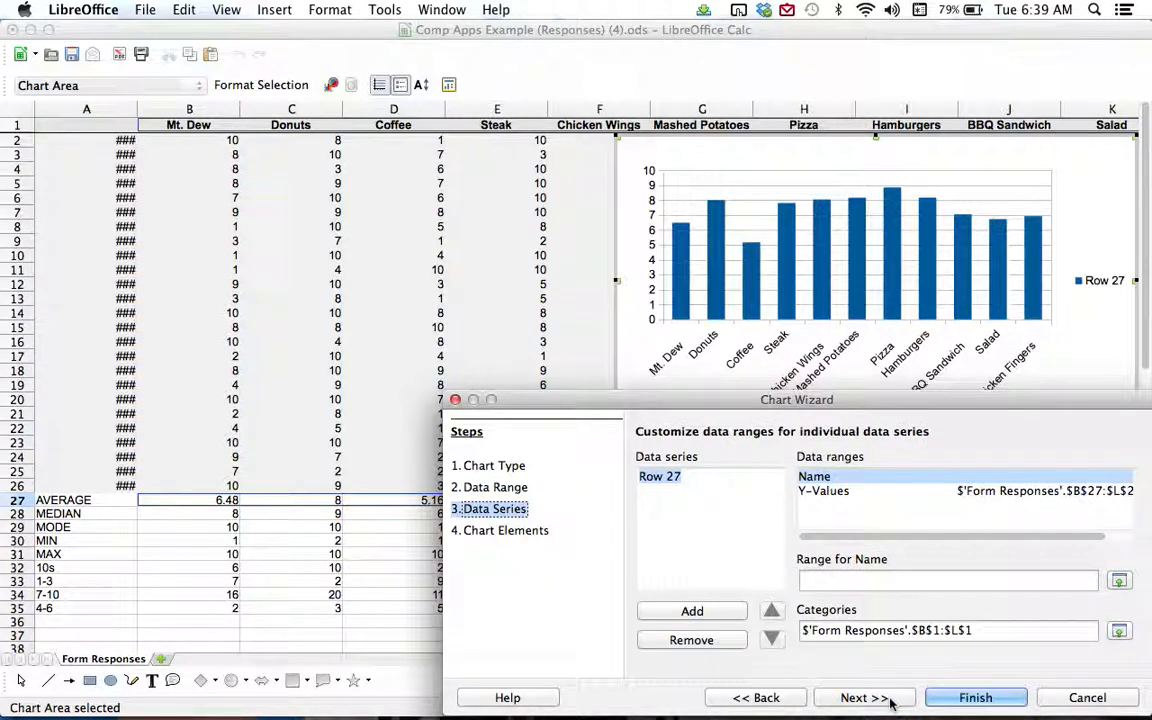
{"action": "left_click", "coordinate": [888, 700]}
{"action": "left_click", "coordinate": [719, 458]}
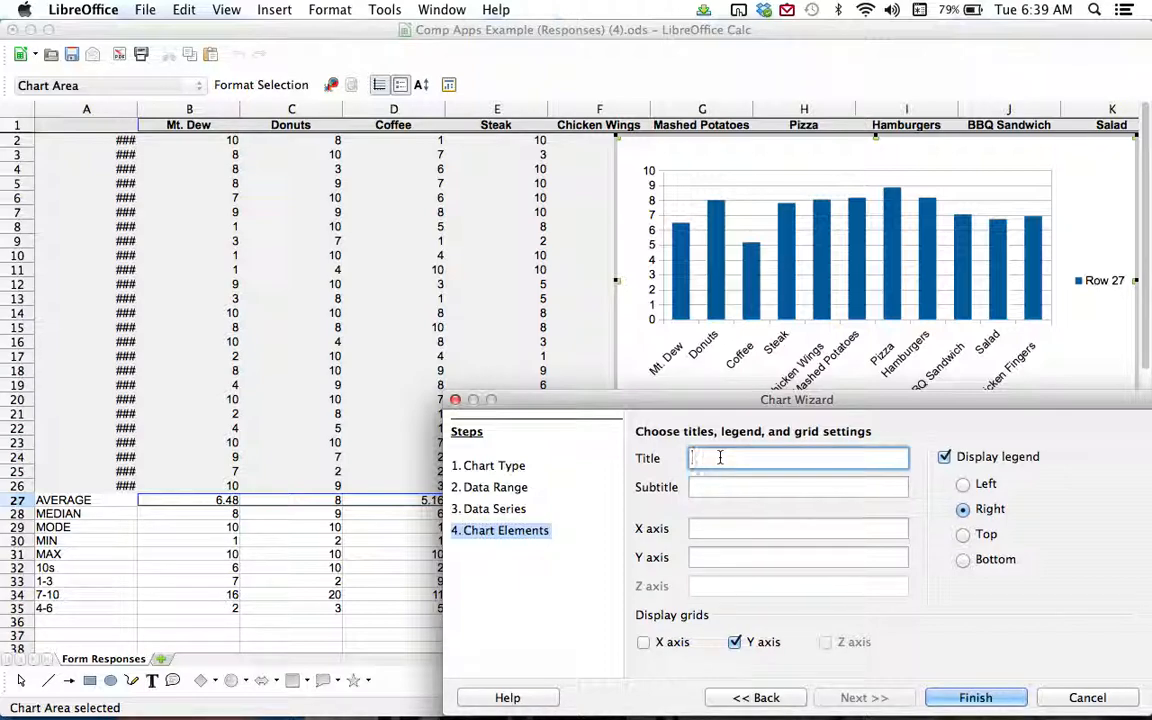
{"action": "type", "text": "Food"}
{"action": "left_click", "coordinate": [710, 530]}
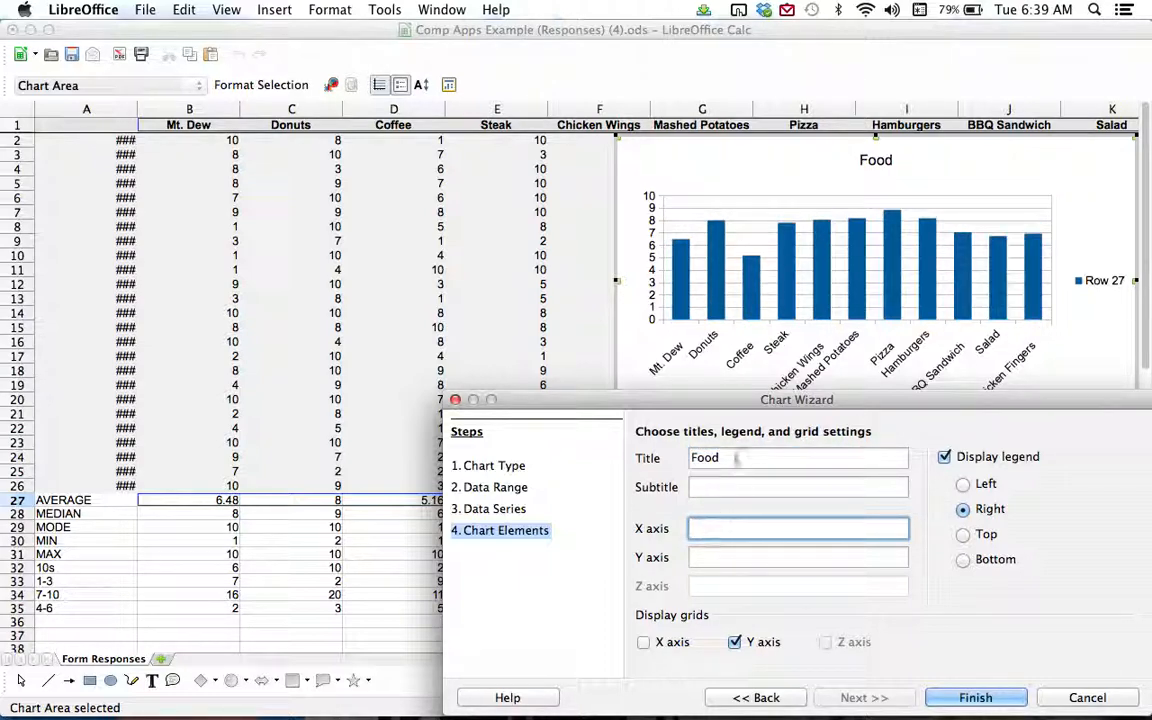
{"action": "left_click", "coordinate": [719, 557]}
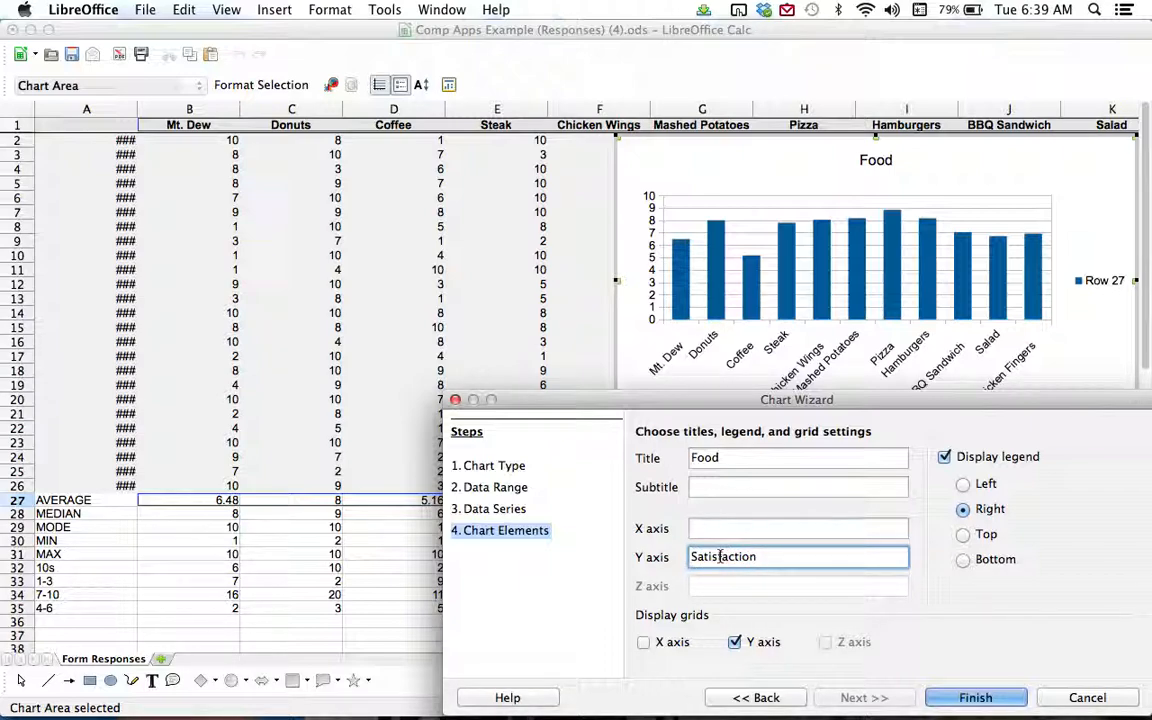
{"action": "left_click", "coordinate": [960, 700]}
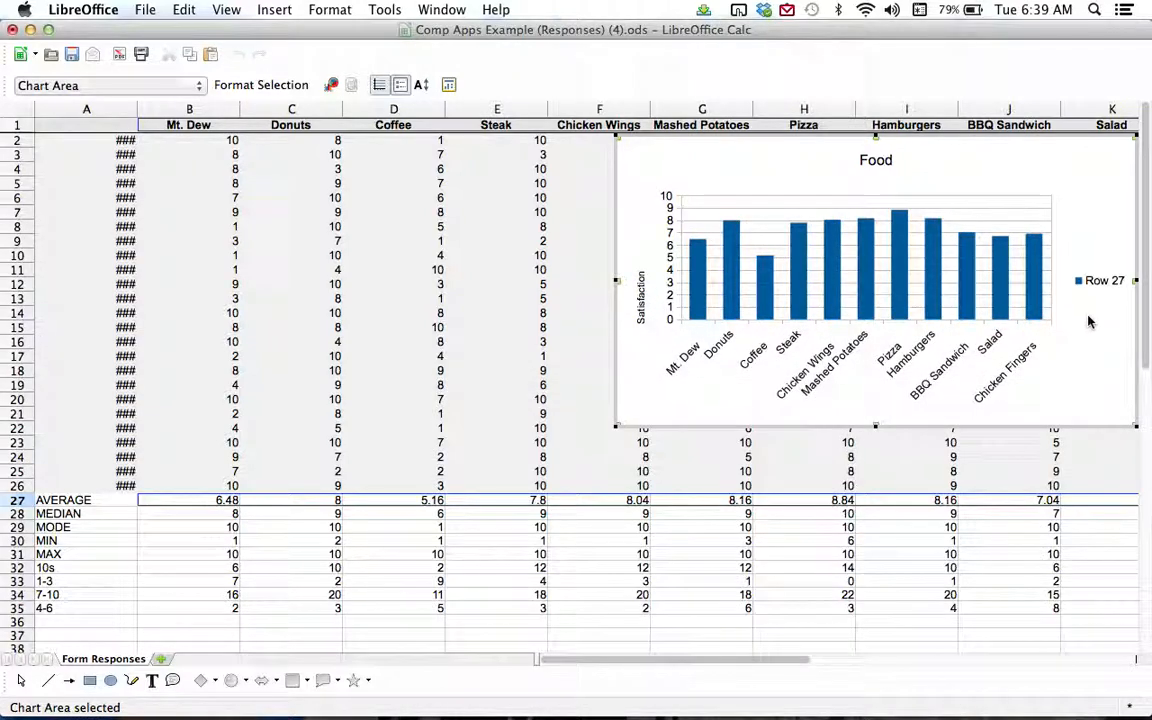
Delete the Food chart's legend and enlarge the chart to about 9 by 4.4 inches
{"action": "left_click", "coordinate": [1100, 283]}
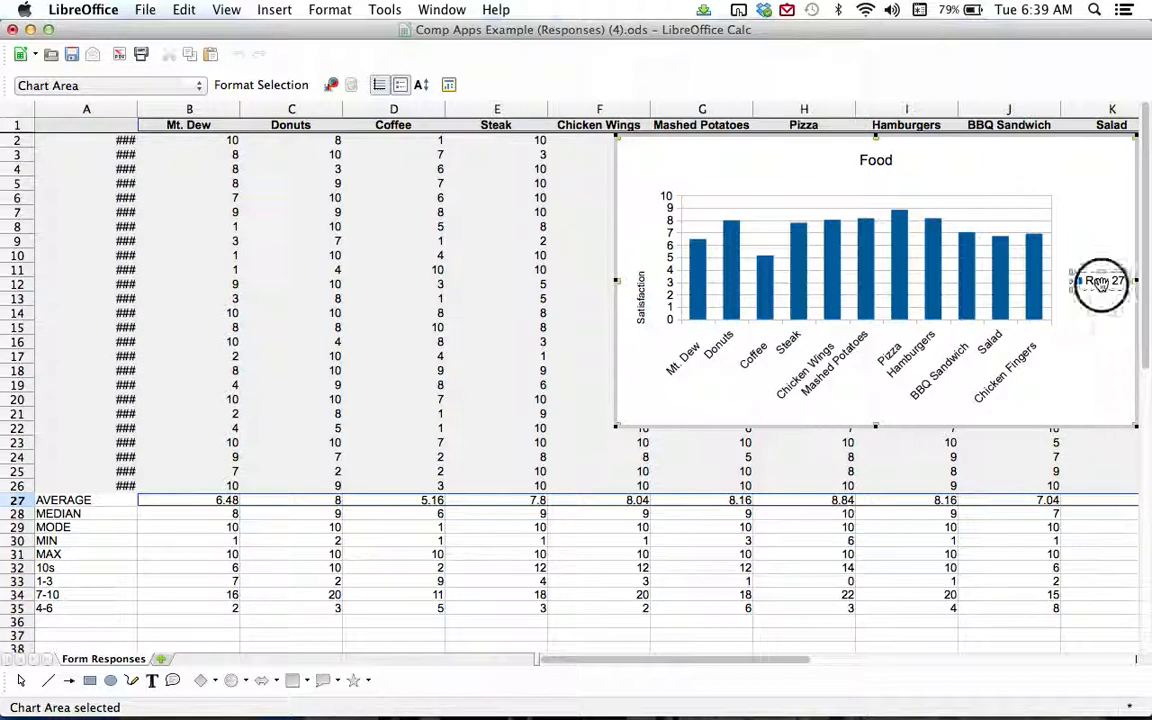
{"action": "key", "text": "Delete"}
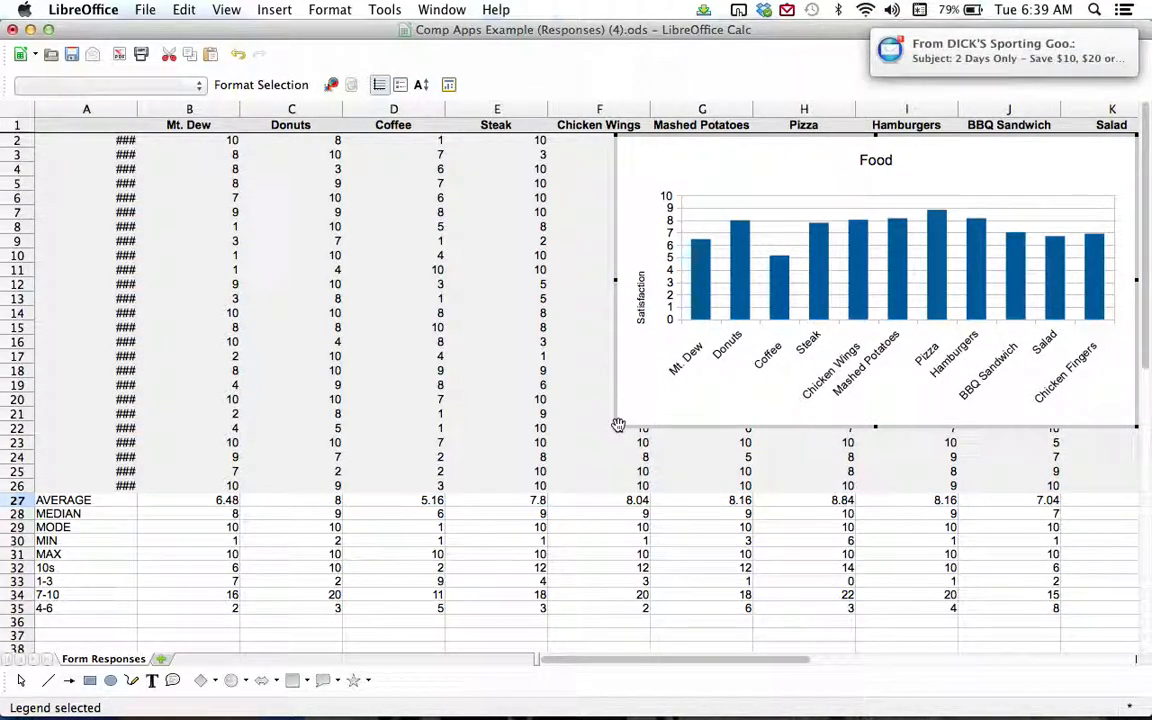
{"action": "left_click_drag", "start_coordinate": [616, 427], "coordinate": [396, 495]}
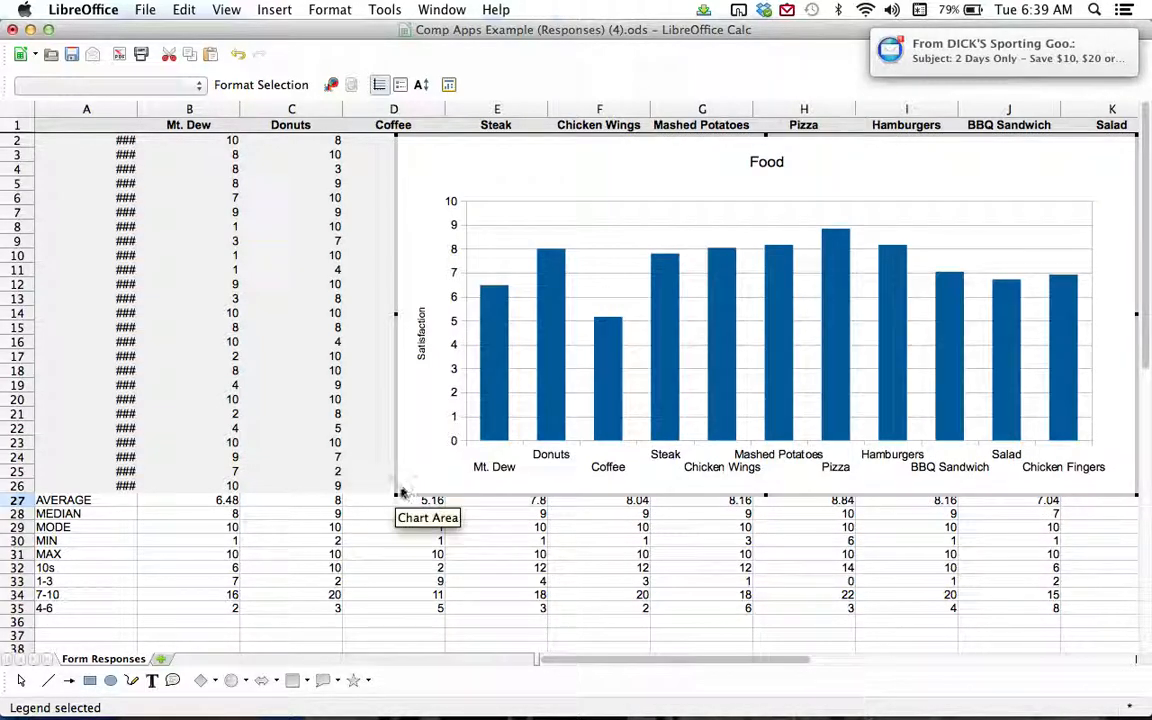
{"action": "left_click", "coordinate": [392, 471]}
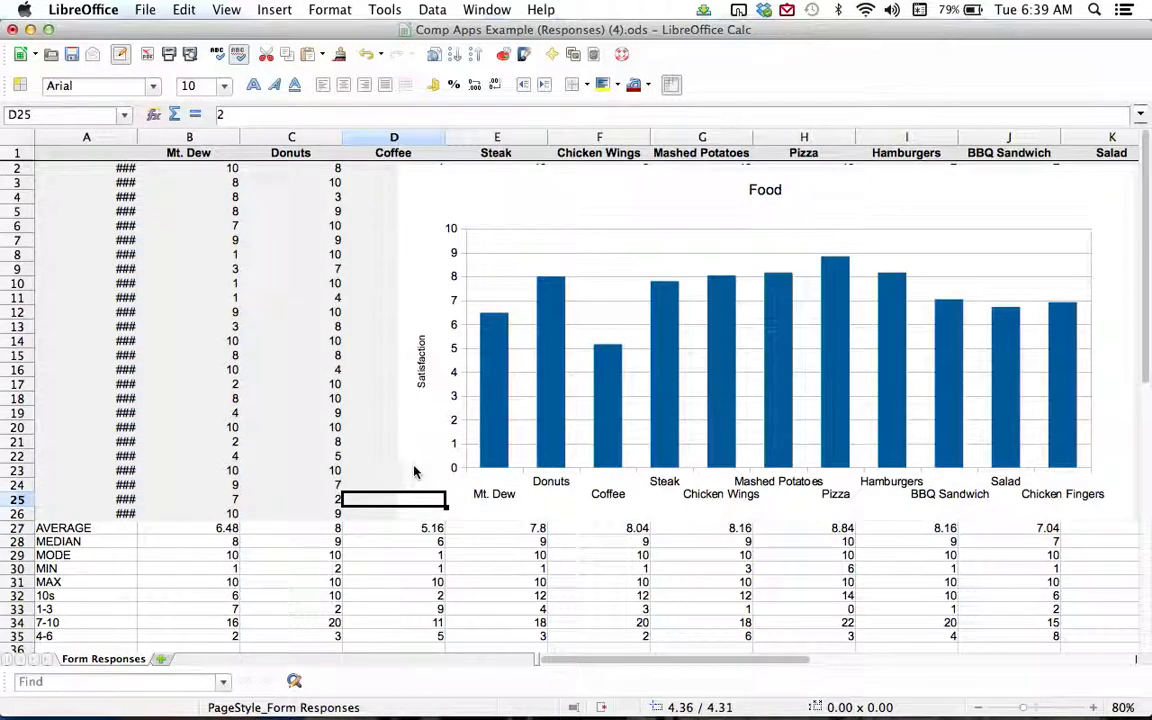
Move the Food chart below the statistics table, starting at row 40, and stretch its height to about 5 inches
{"action": "mouse_move", "coordinate": [433, 463]}
{"action": "left_mouse_down"}
{"action": "mouse_move", "coordinate": [116, 708]}
{"action": "mouse_move", "coordinate": [90, 709]}
{"action": "mouse_move", "coordinate": [66, 507]}
{"action": "mouse_move", "coordinate": [85, 440]}
{"action": "left_mouse_up"}
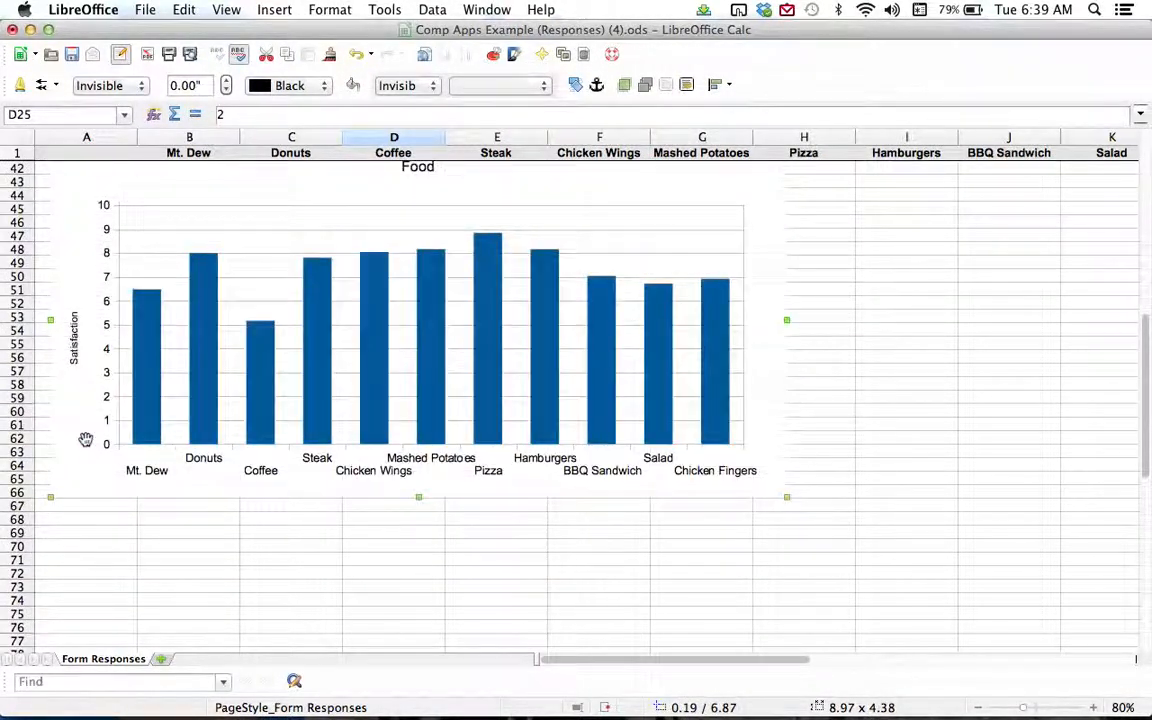
{"action": "scroll", "coordinate": [304, 403], "scroll_direction": "up", "scroll_amount": 3}
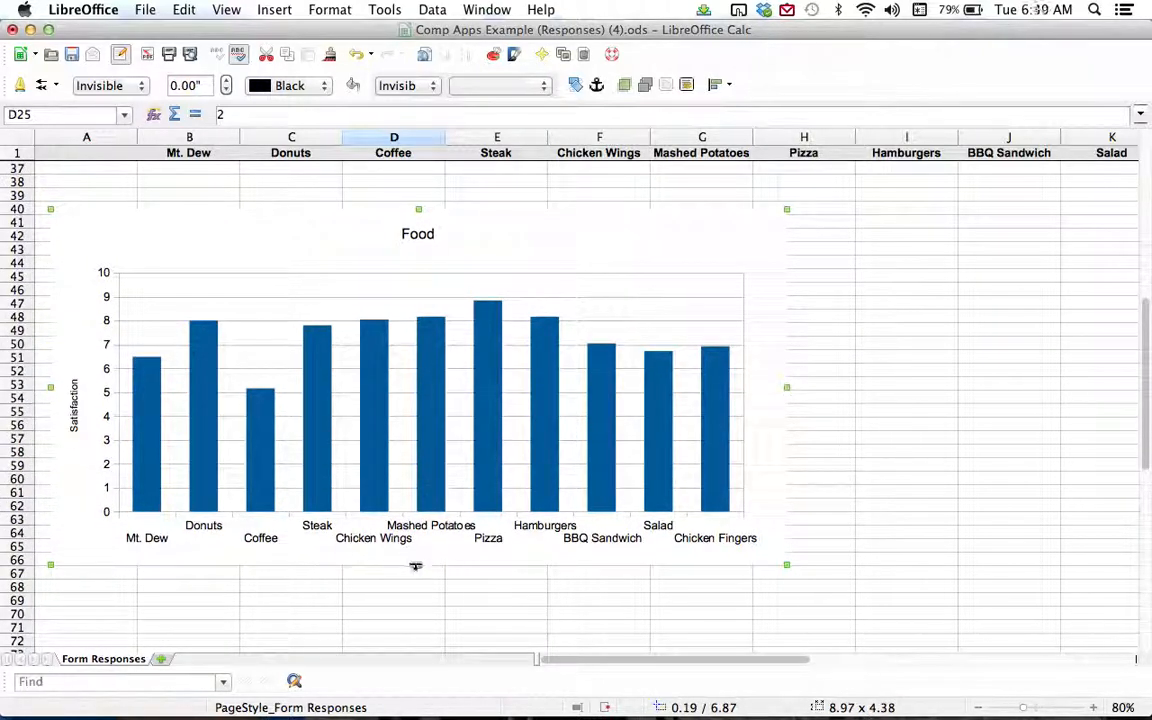
{"action": "left_click_drag", "start_coordinate": [418, 566], "coordinate": [418, 616]}
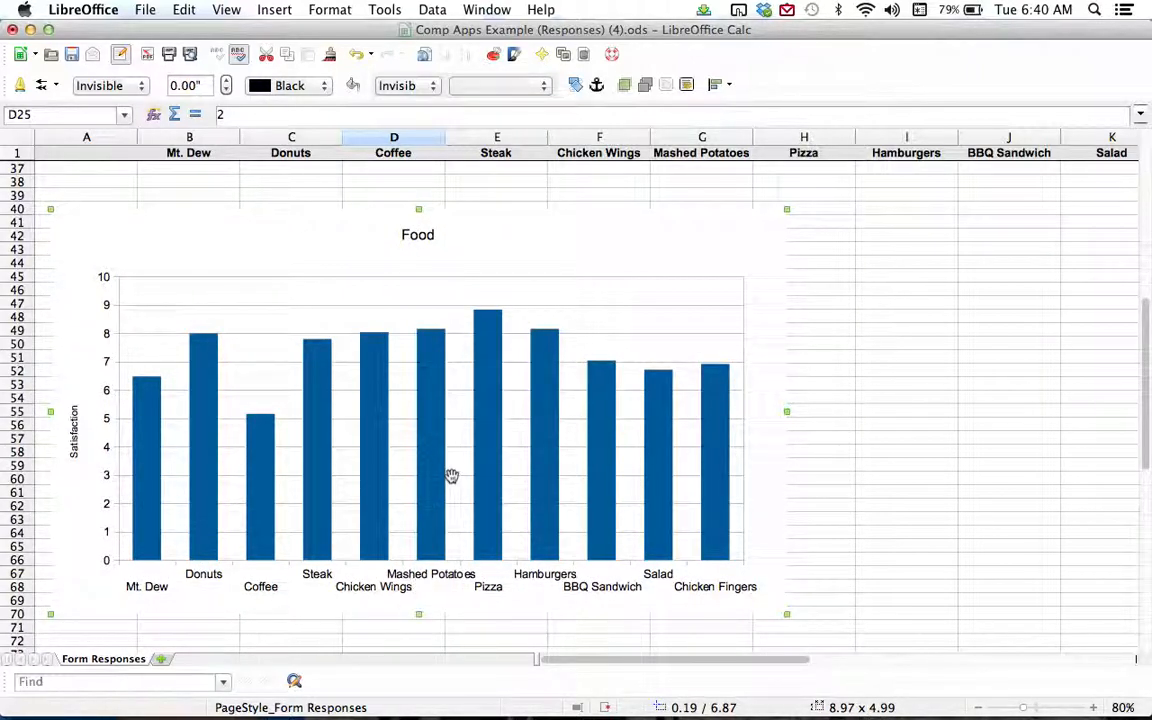
{"action": "scroll", "coordinate": [451, 475], "scroll_direction": "up", "scroll_amount": 2}
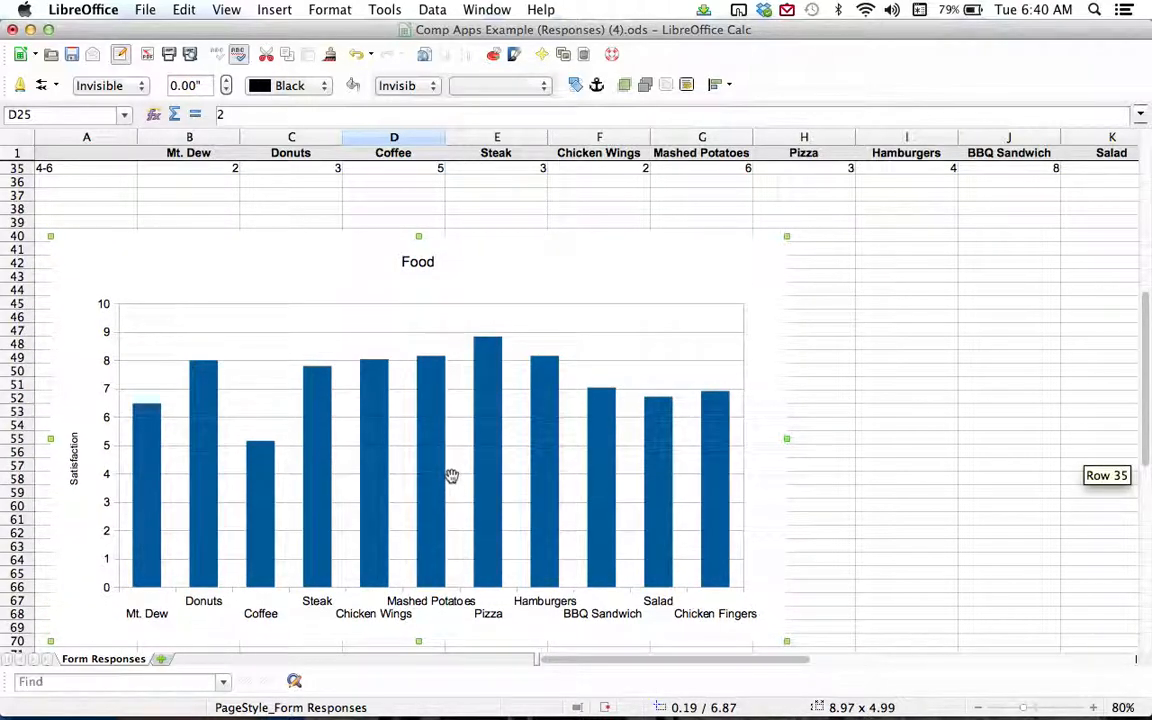
{"action": "scroll", "coordinate": [451, 475], "scroll_direction": "up", "scroll_amount": 15}
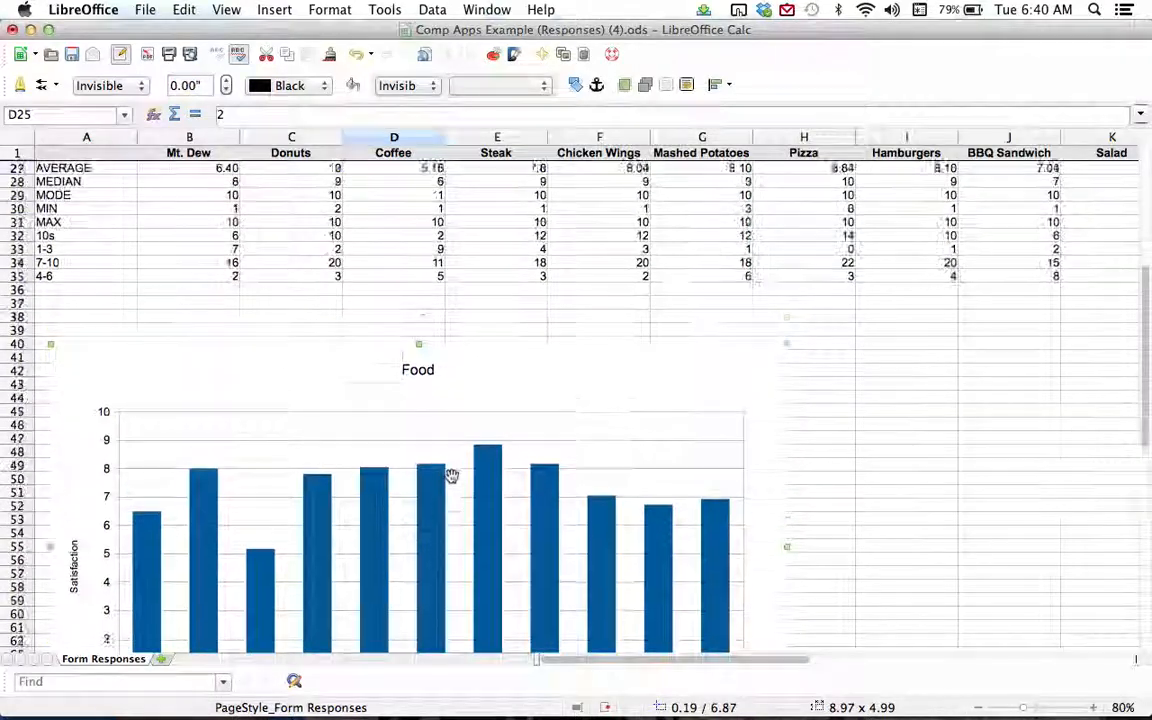
{"action": "scroll", "coordinate": [451, 475], "scroll_direction": "right", "scroll_amount": 4}
{"action": "scroll", "coordinate": [451, 475], "scroll_direction": "up", "scroll_amount": 4}
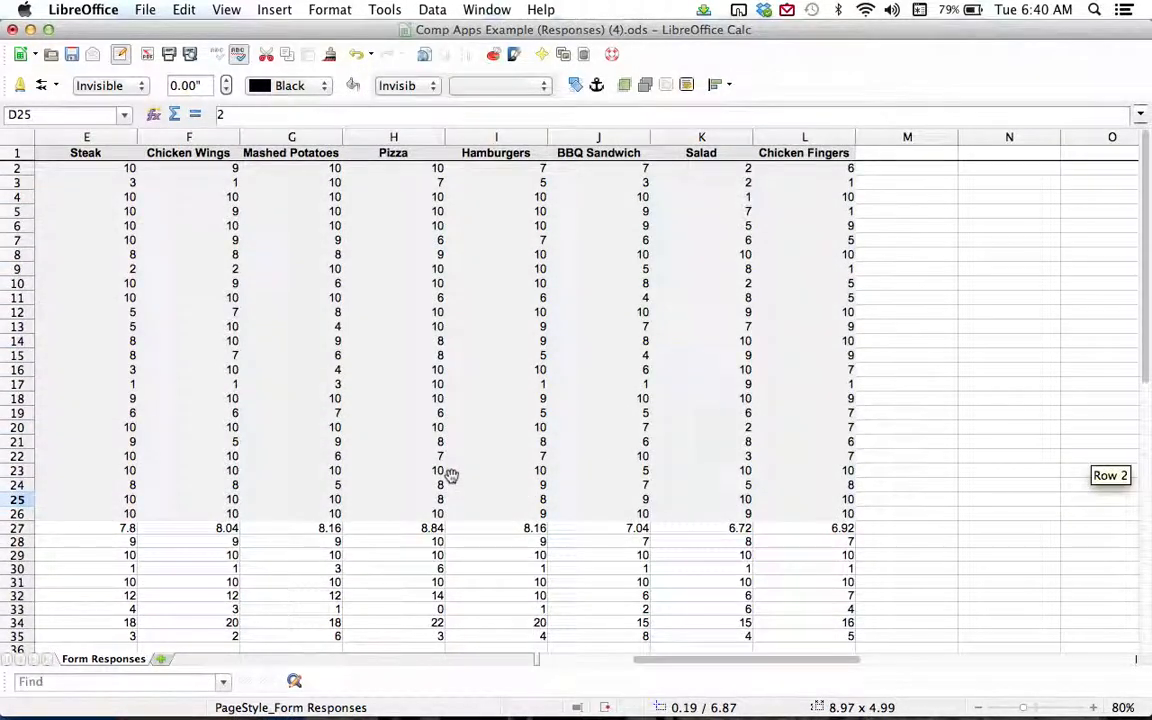